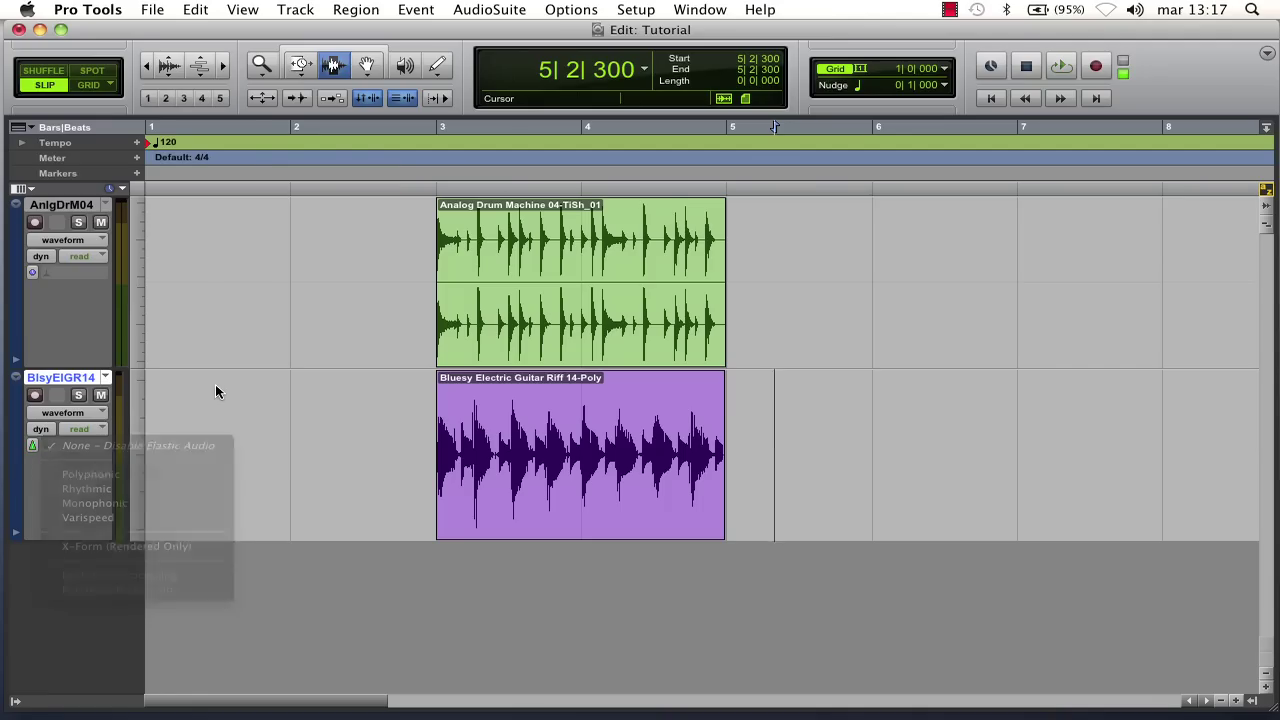
Solo the guitar track and select its Bluesy Electric Guitar Riff region with the Grabber tool.
click(79, 395)
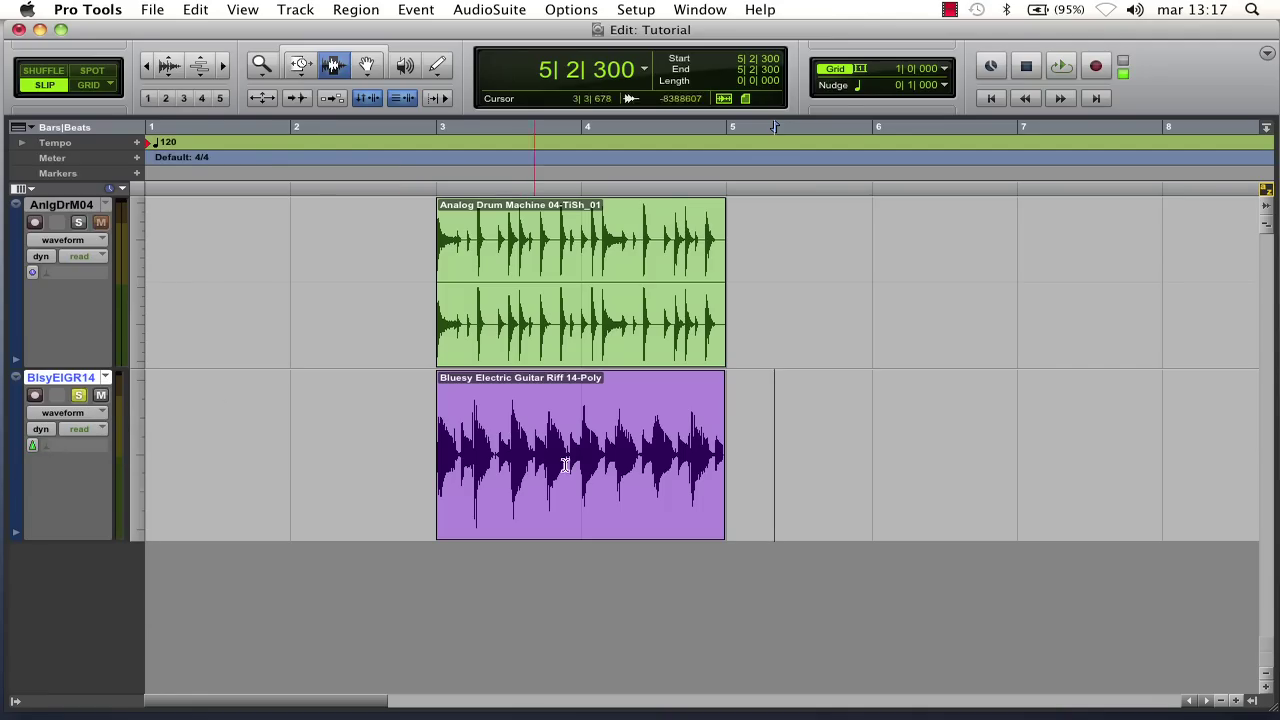
click(520, 432)
click(367, 65)
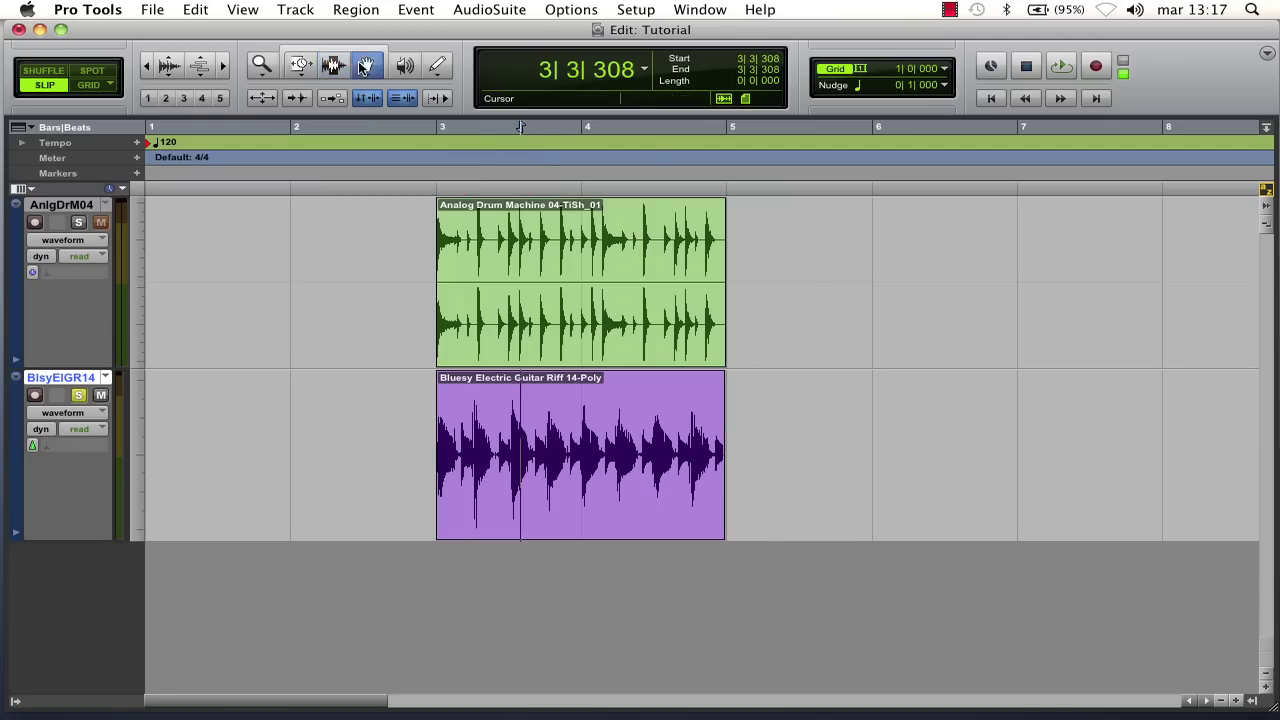
click(543, 406)
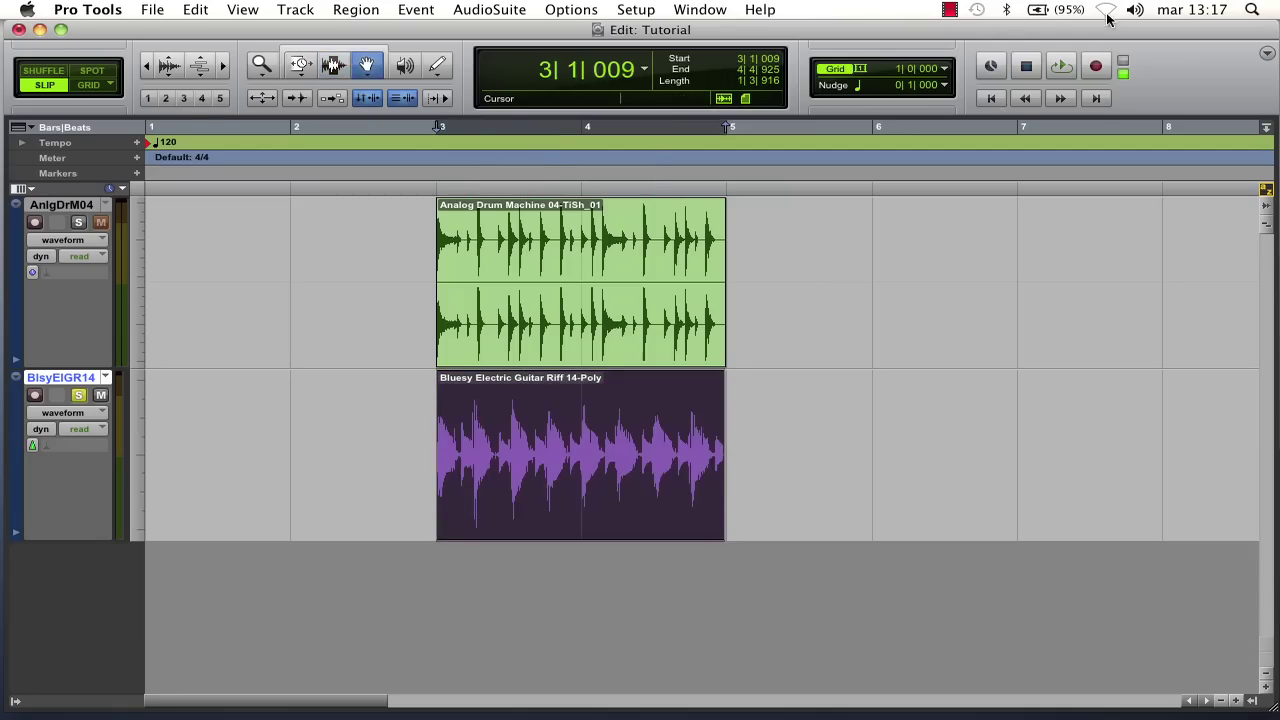
Audition the soloed guitar region with loop playback and stop it.
click(1060, 68)
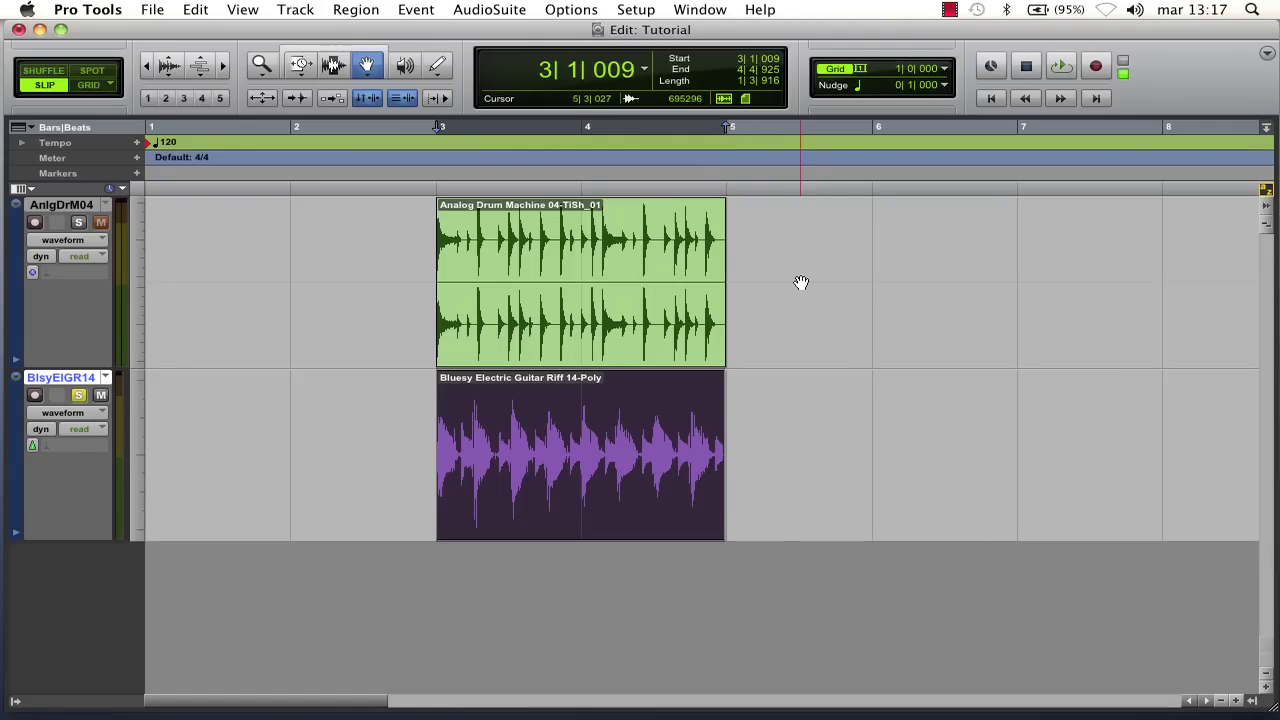
key(space)
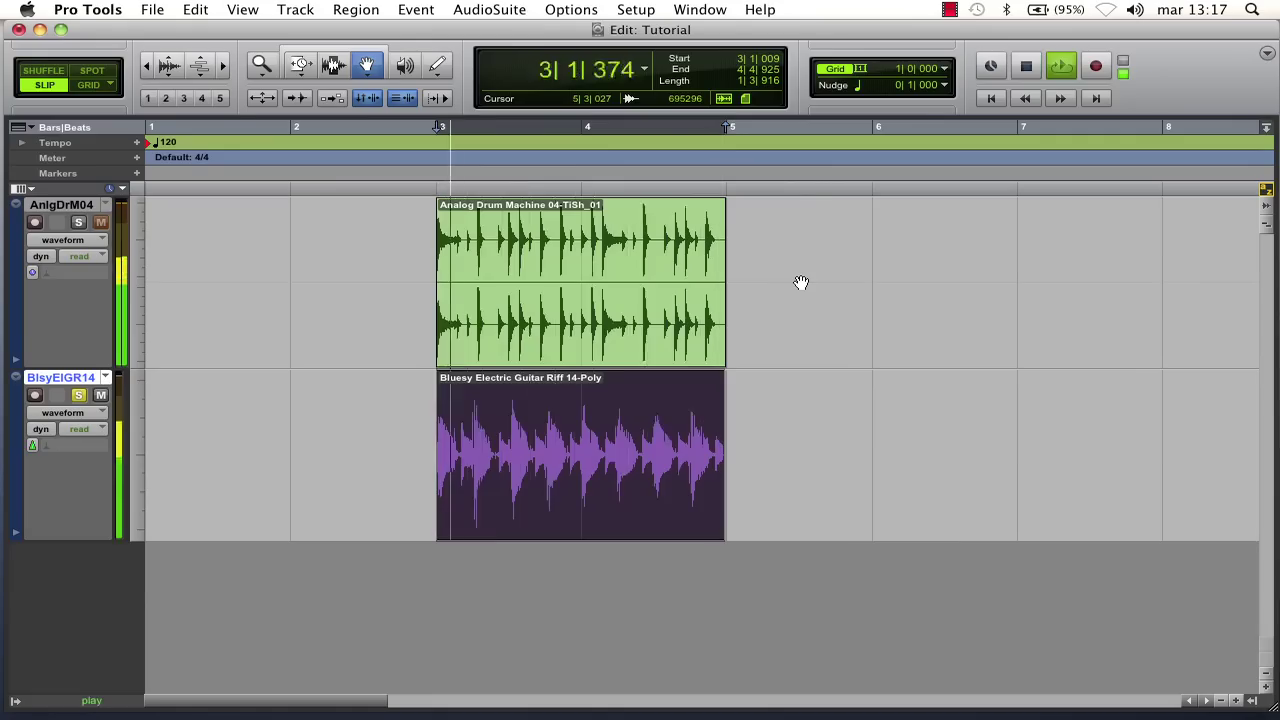
key(space)
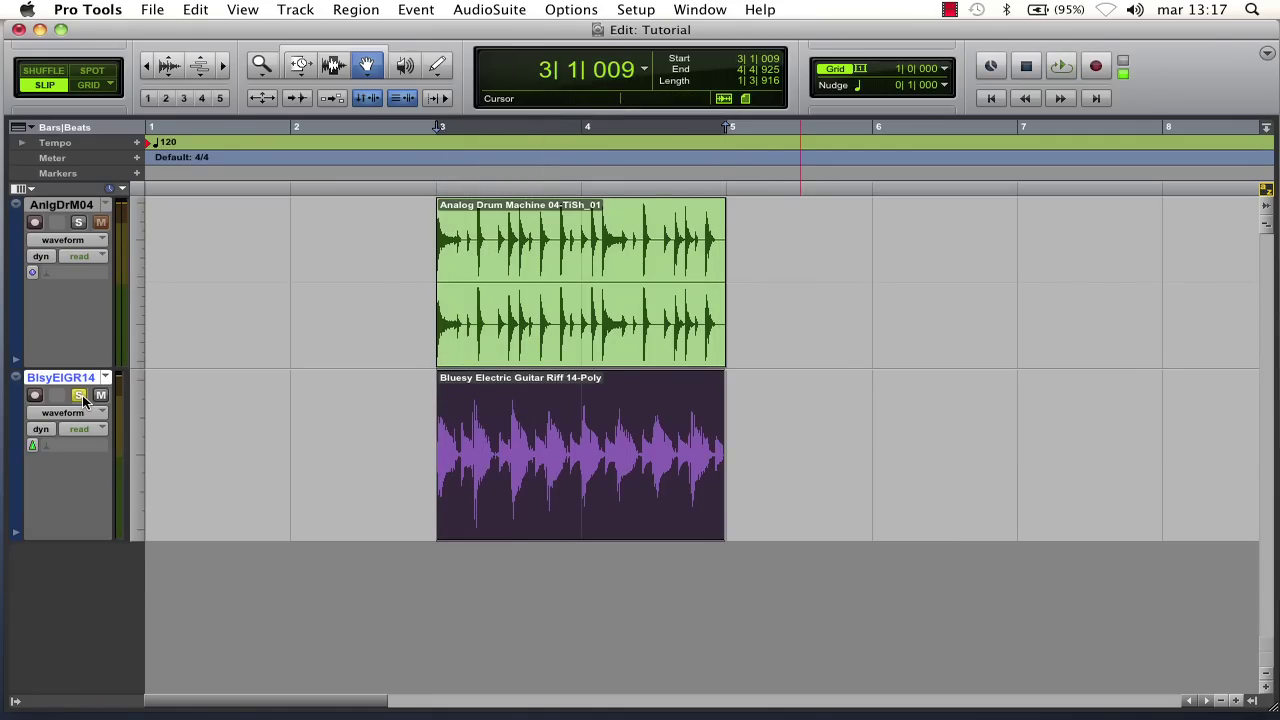
Enable Polyphonic Elastic Audio on the guitar track and open the region's Elastic Properties beside the clips.
click(43, 447)
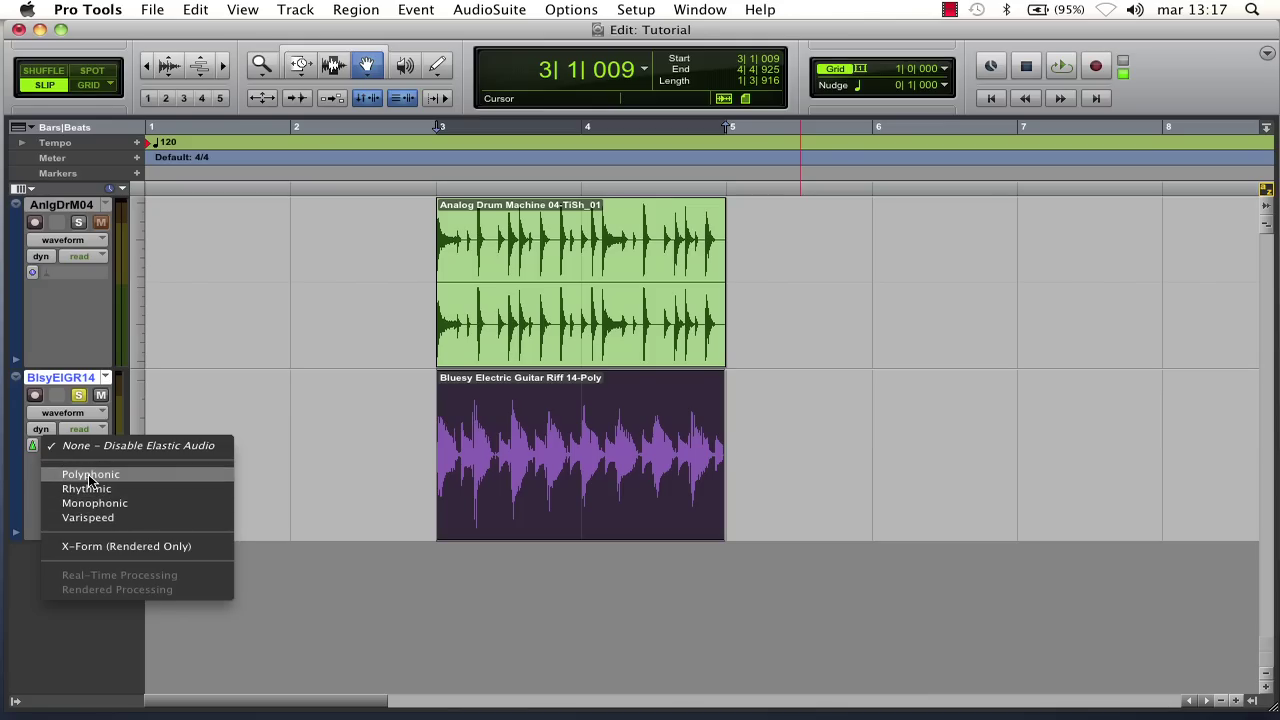
click(90, 475)
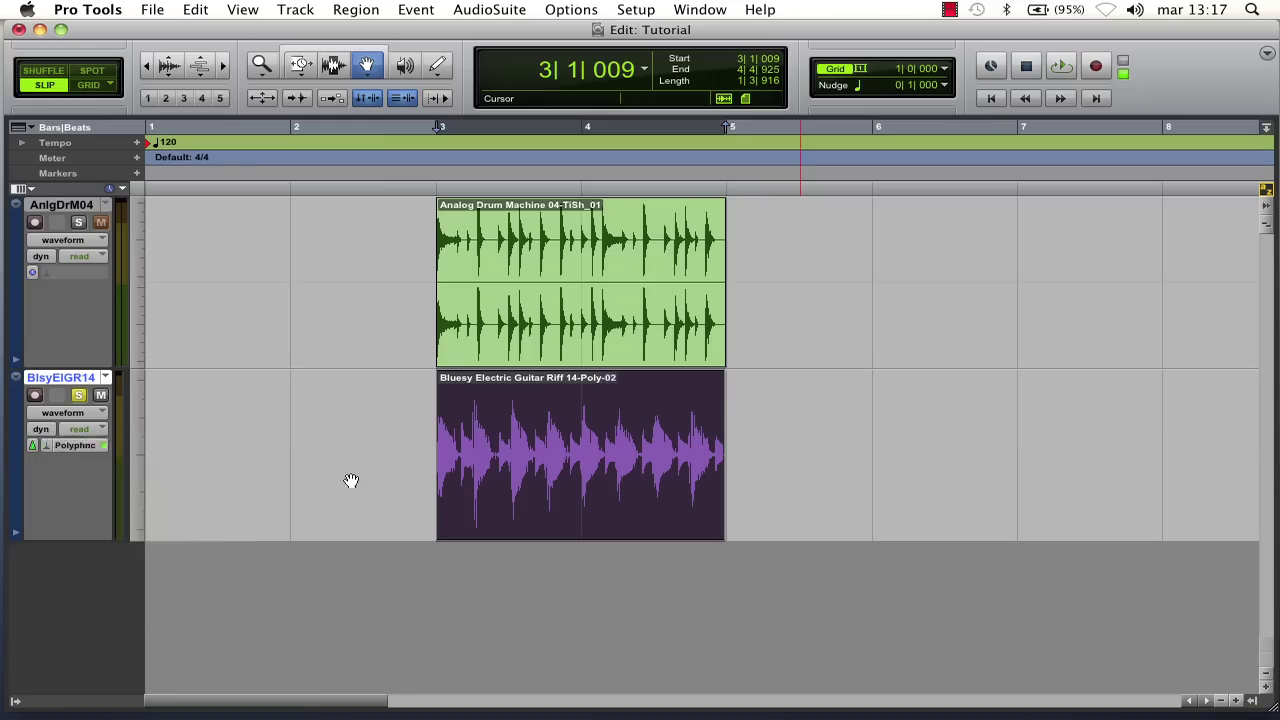
click(358, 8)
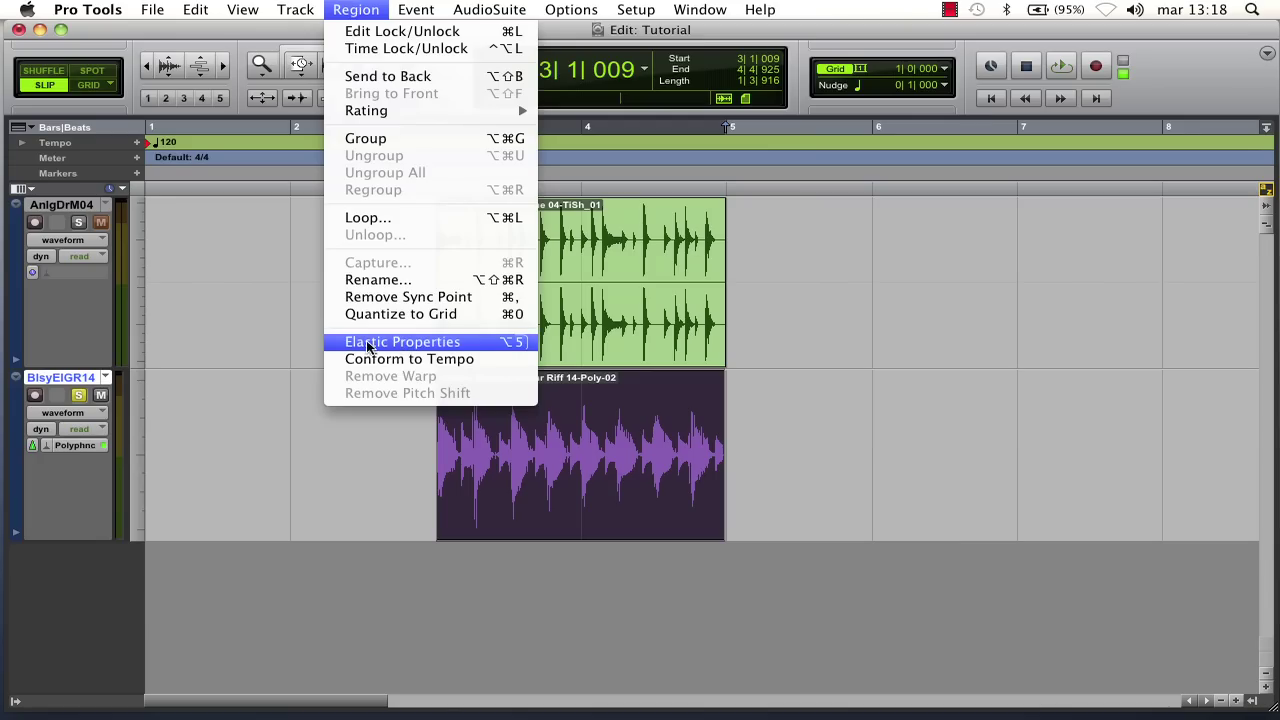
click(437, 342)
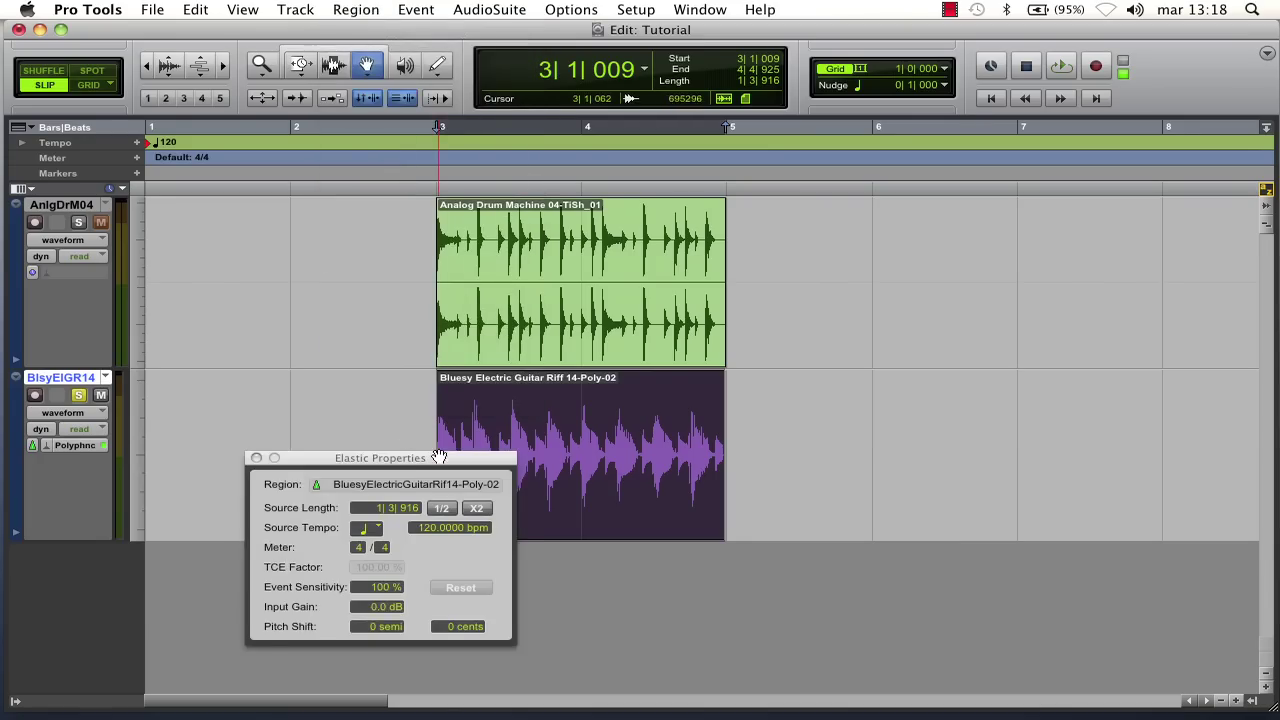
drag(440, 462, 936, 214)
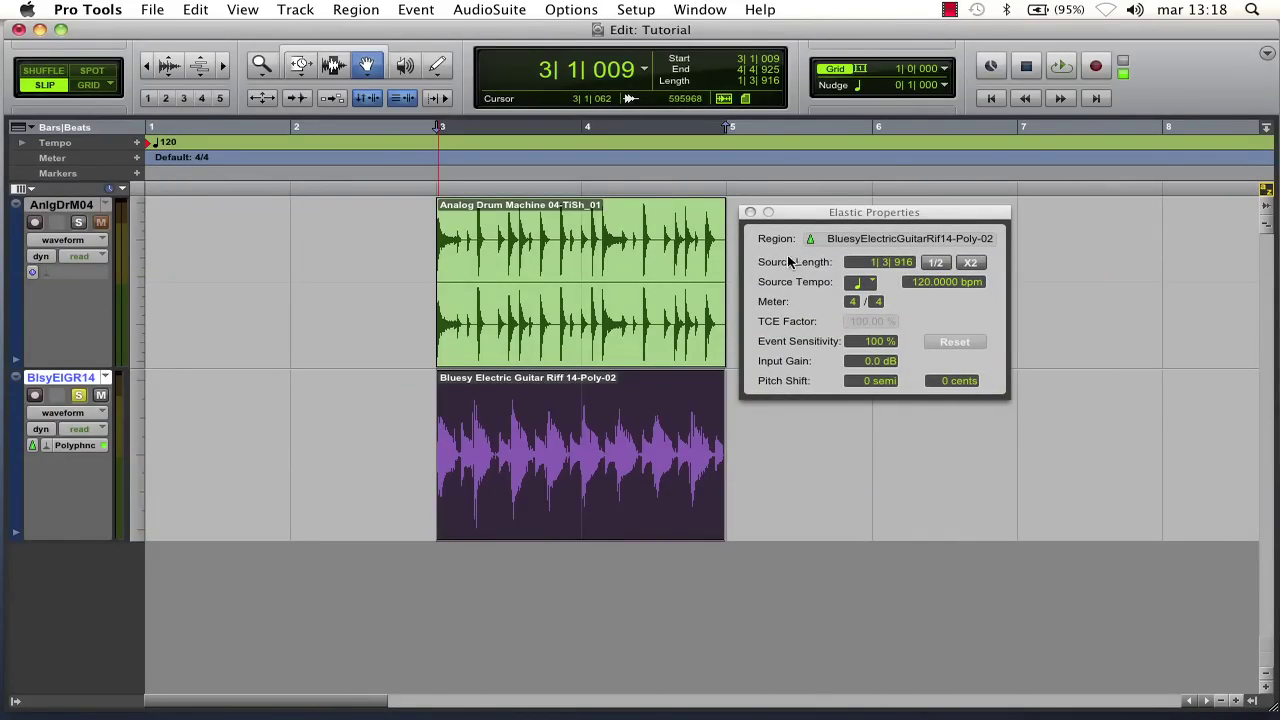
Halve the guitar region's source length and double it back in Elastic Properties.
click(936, 262)
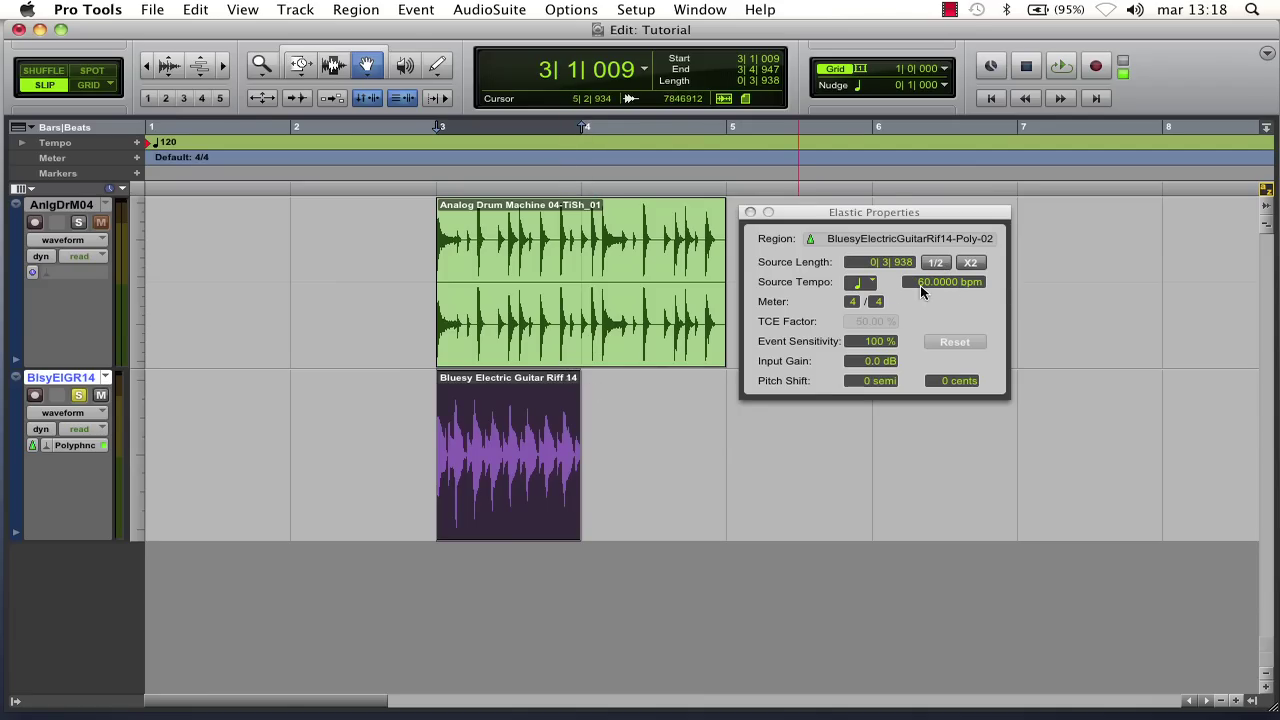
click(972, 263)
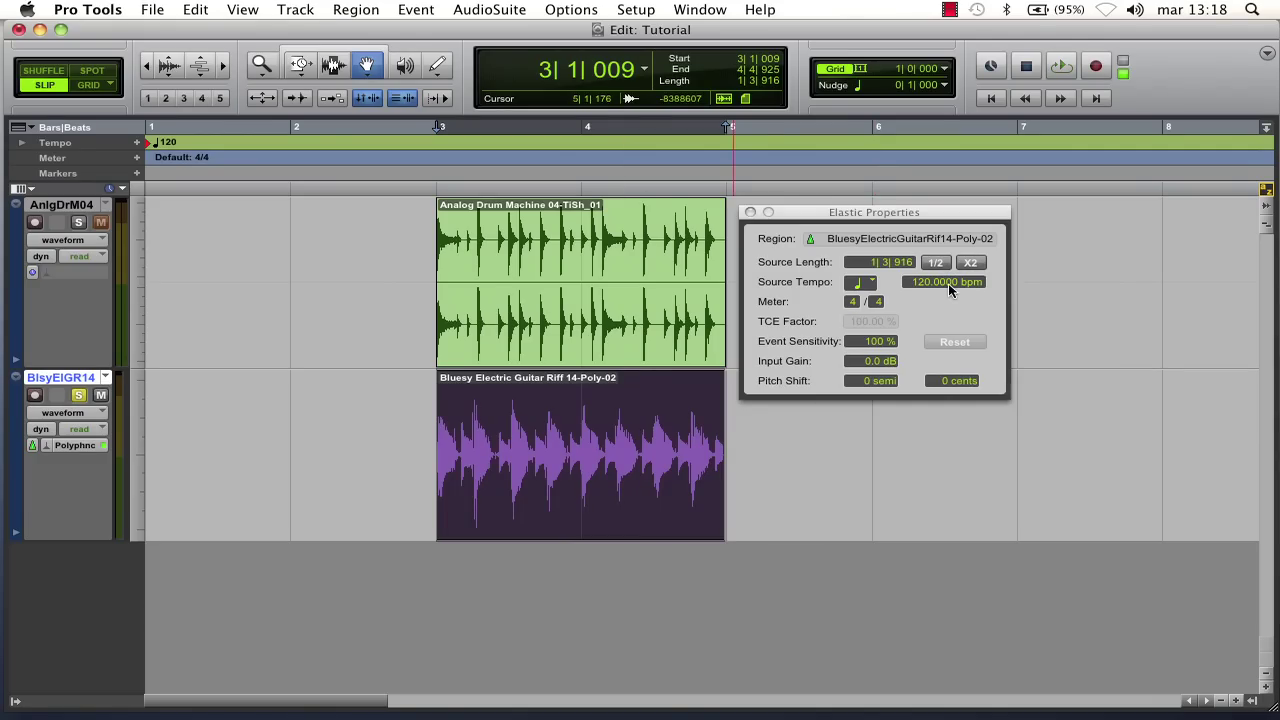
click(881, 287)
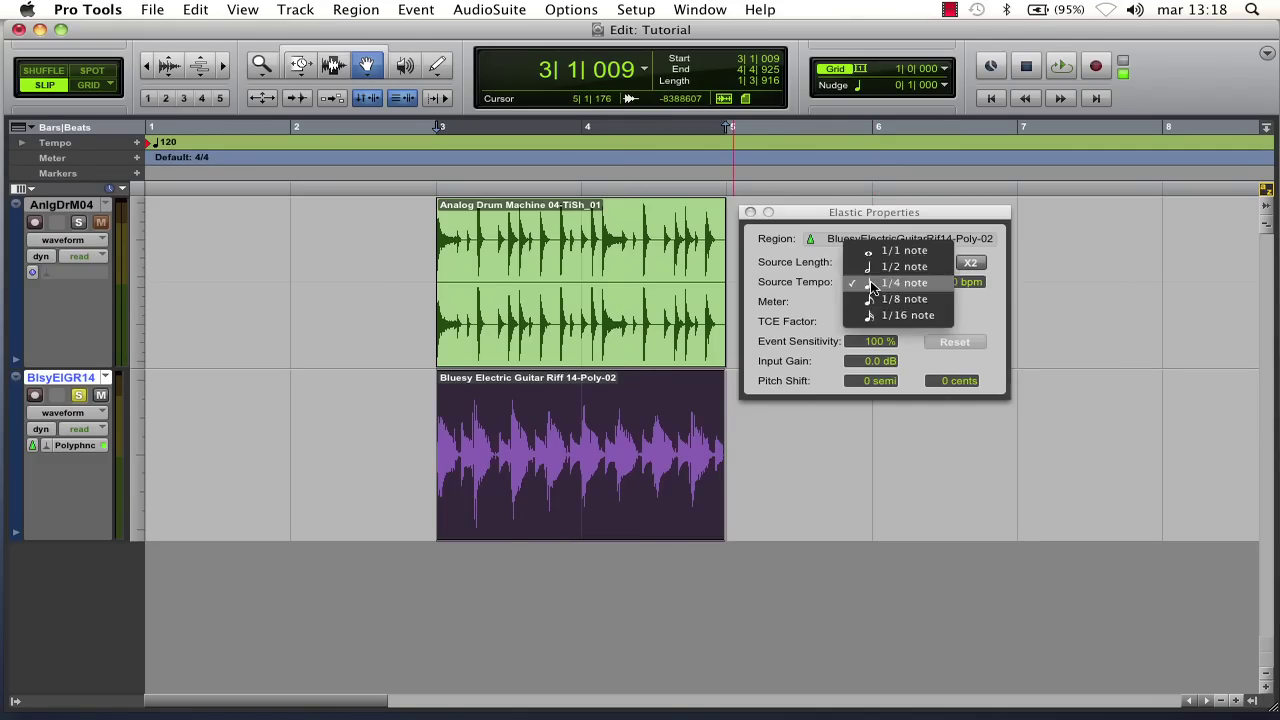
click(974, 315)
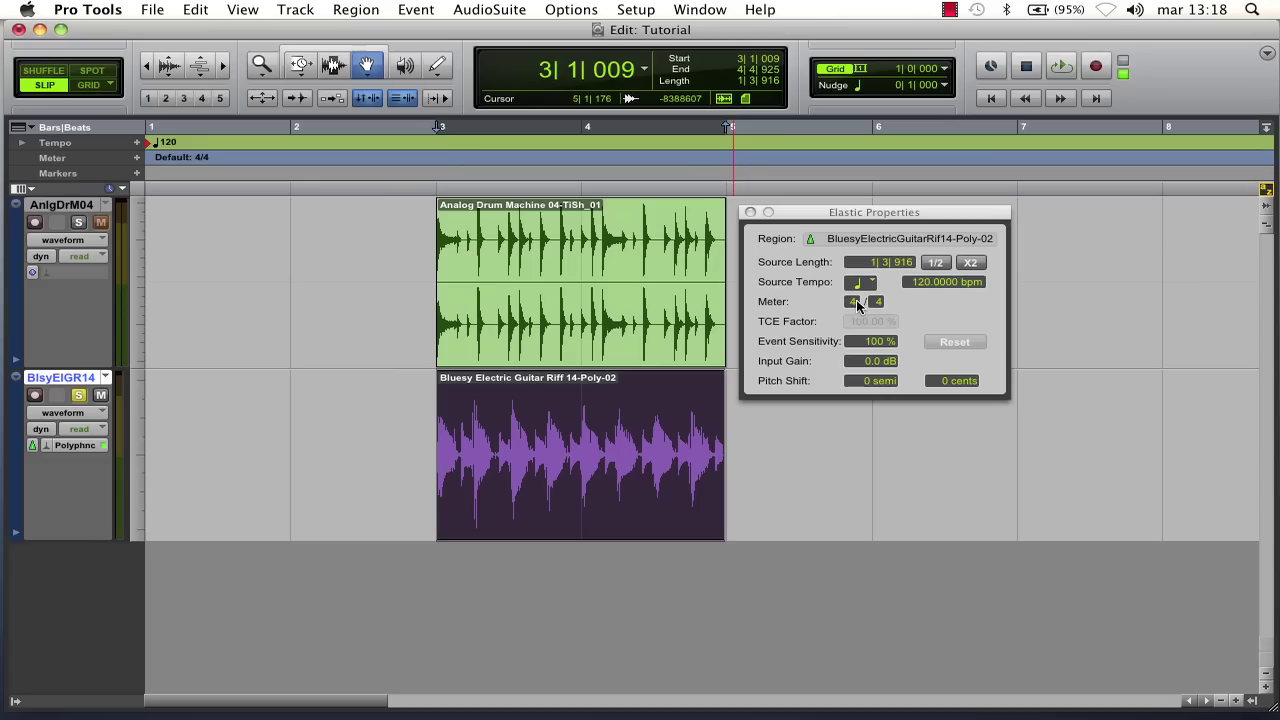
click(878, 303)
click(875, 302)
Lower the guitar region's pitch shift to -19 semitones and audition it.
drag(867, 377, 857, 408)
key(space)
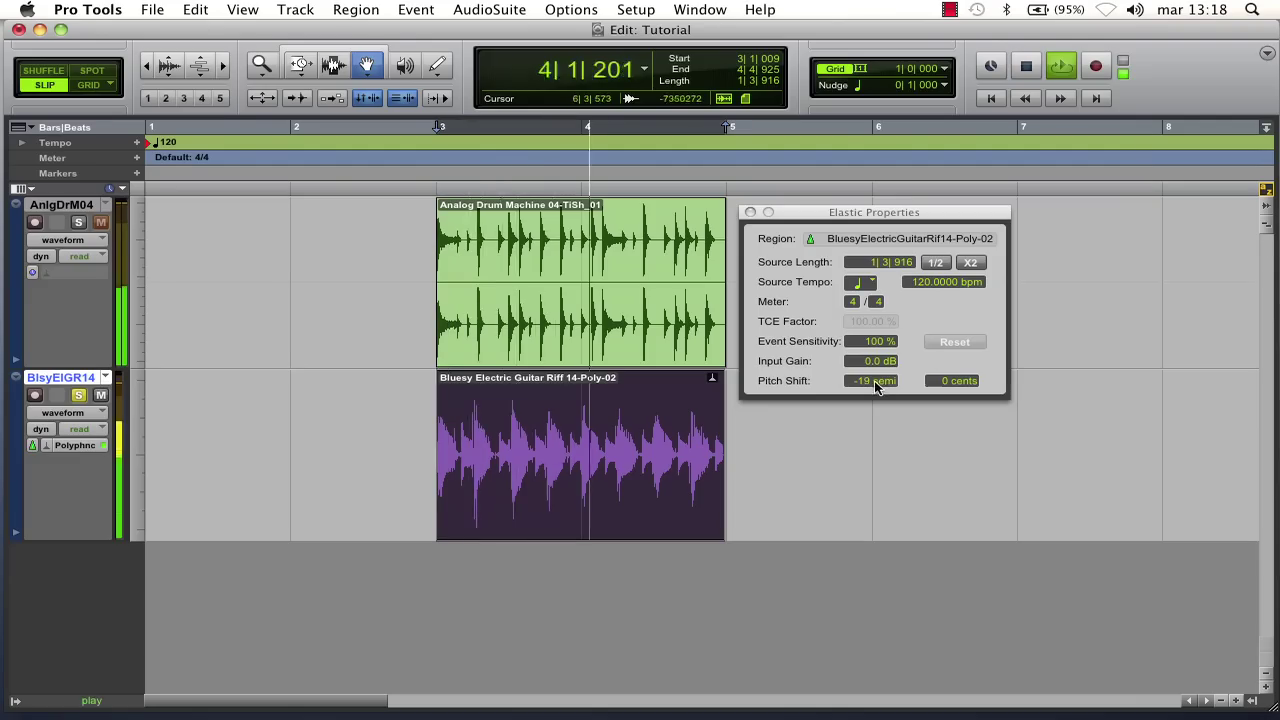
key(space)
Audition the guitar region with its pitch shift set to -5 and +6 semitones.
drag(865, 381, 865, 367)
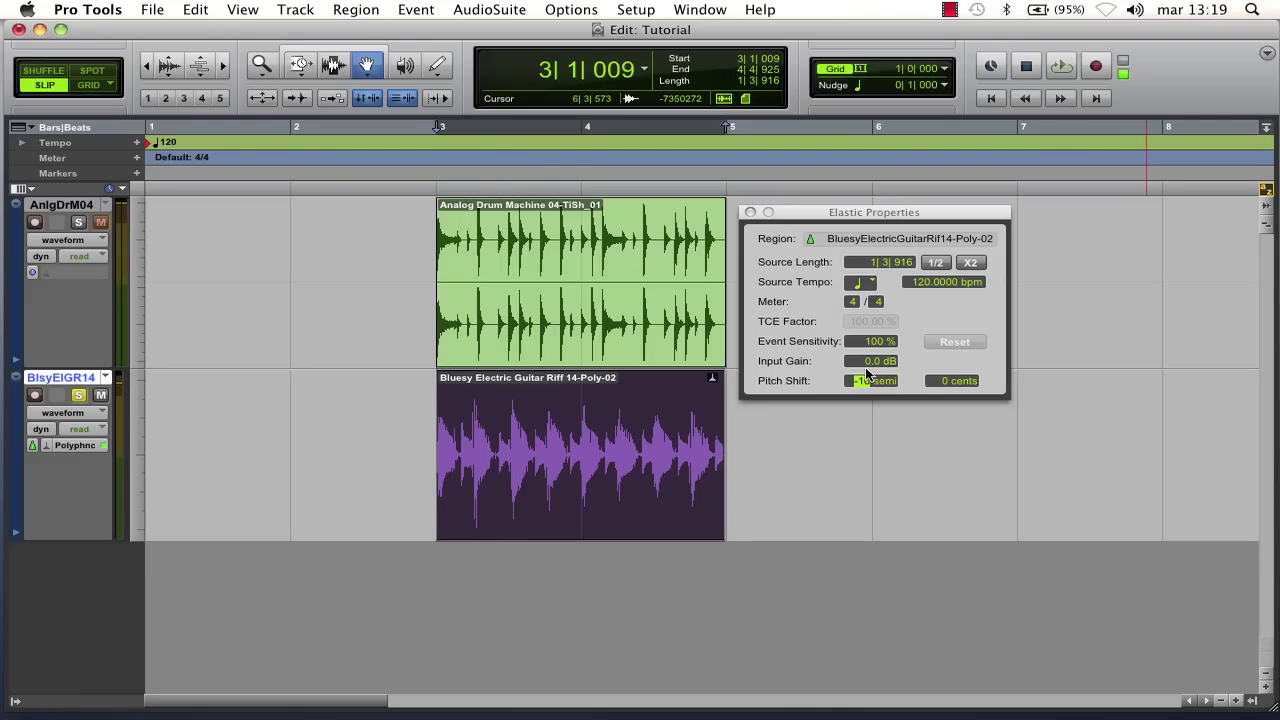
key(space)
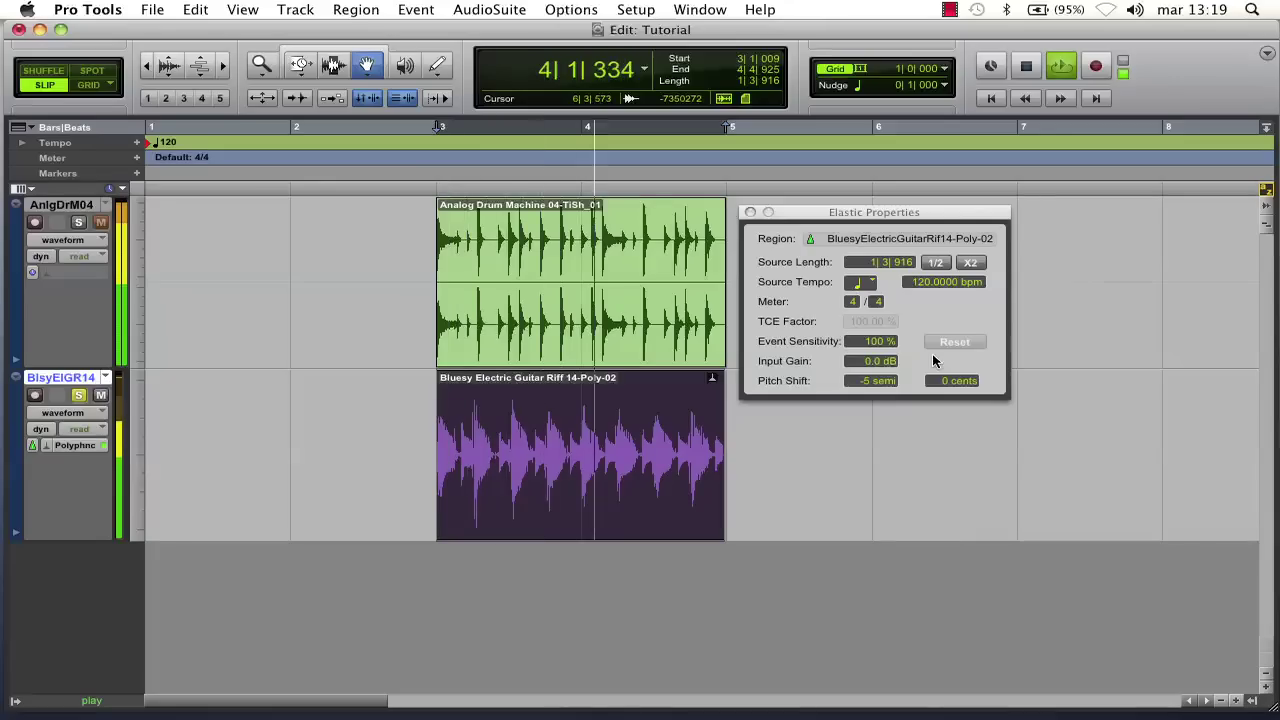
key(space)
click(870, 384)
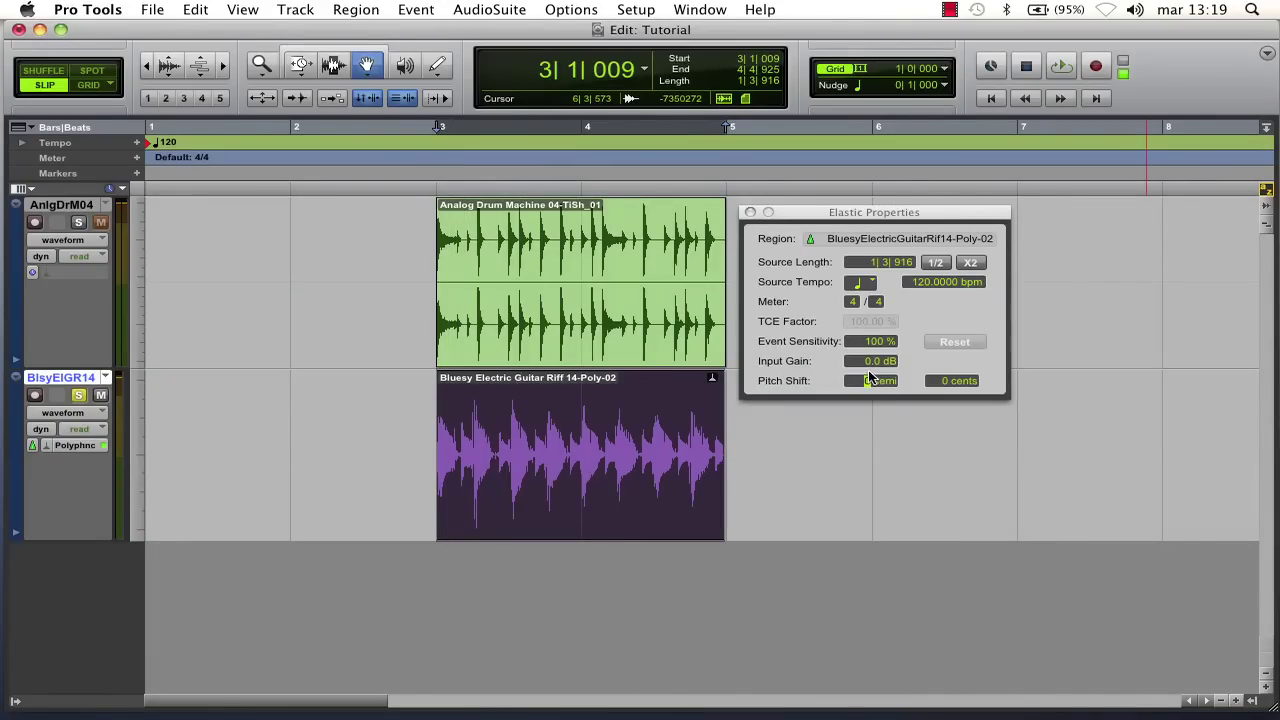
key(space)
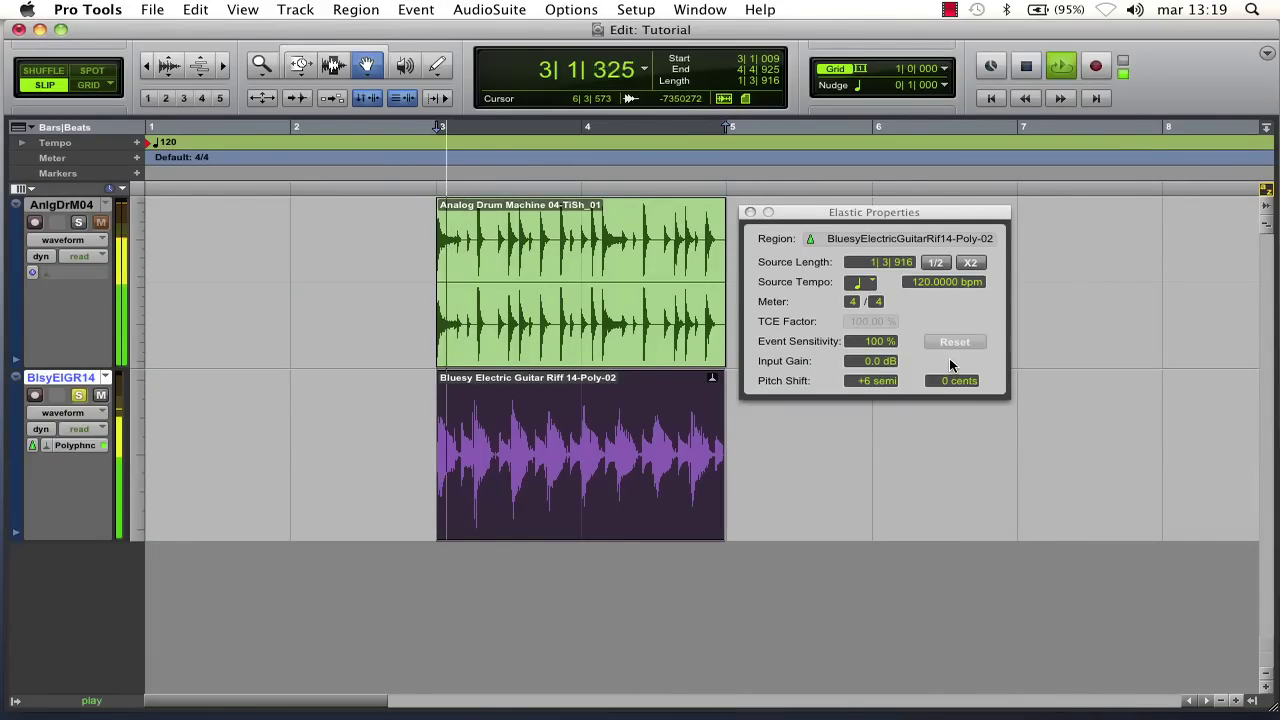
Set the guitar region's pitch shift to +1 semitone and play it back.
click(863, 385)
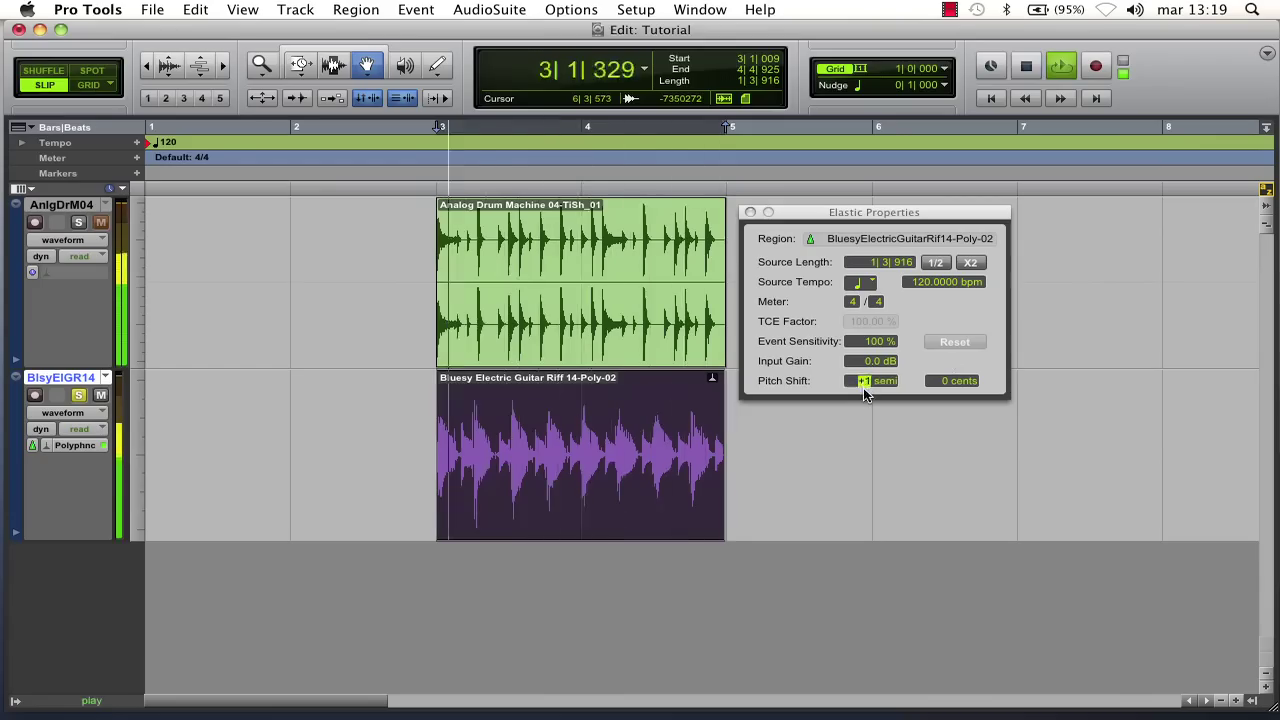
text(1)
key(Return)
key(space)
key(space)
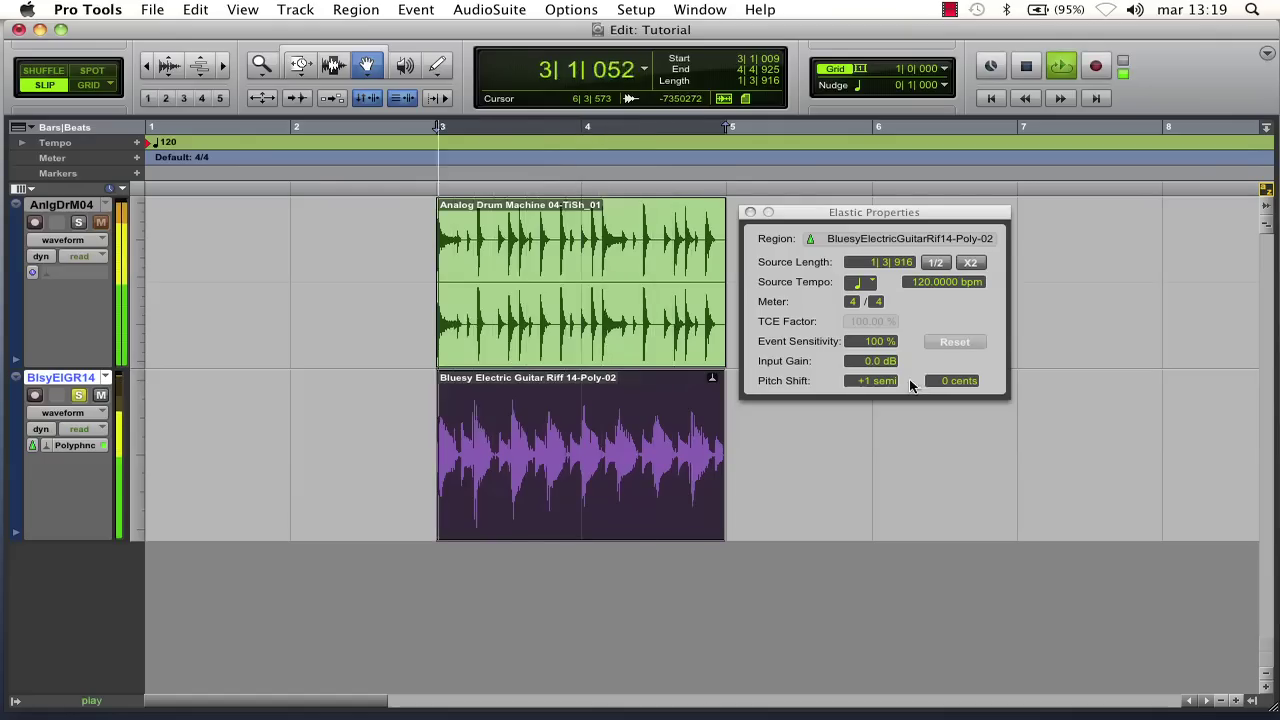
key(space)
Try a pitch shift of 9 semitones, set it to +3 semitones, and audition the guitar region.
click(867, 380)
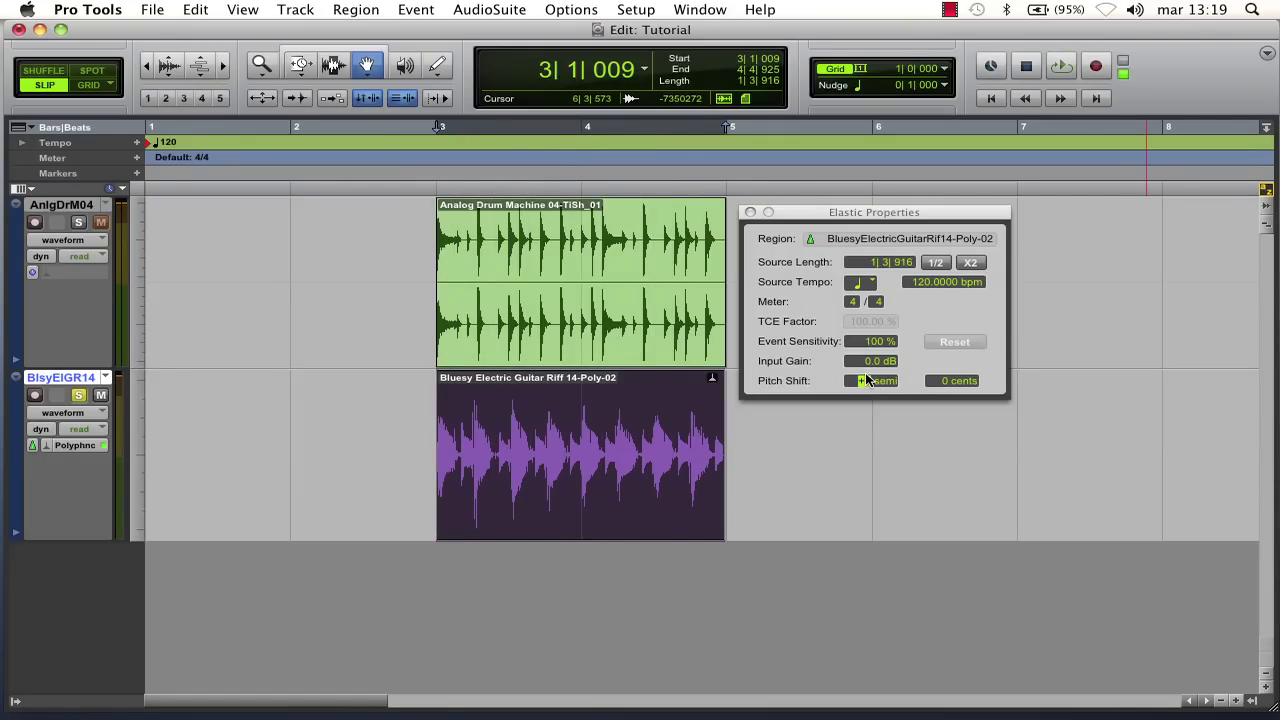
text(9)
key(Return)
text(3)
key(Return)
key(space)
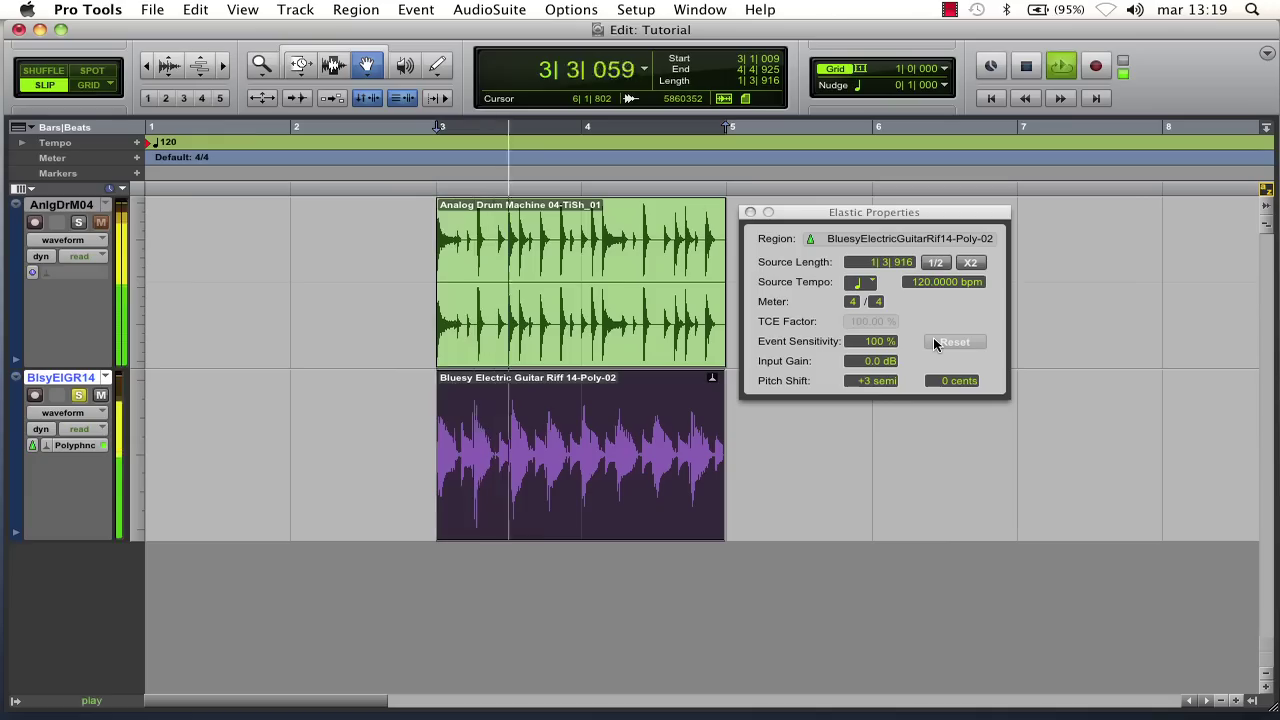
key(space)
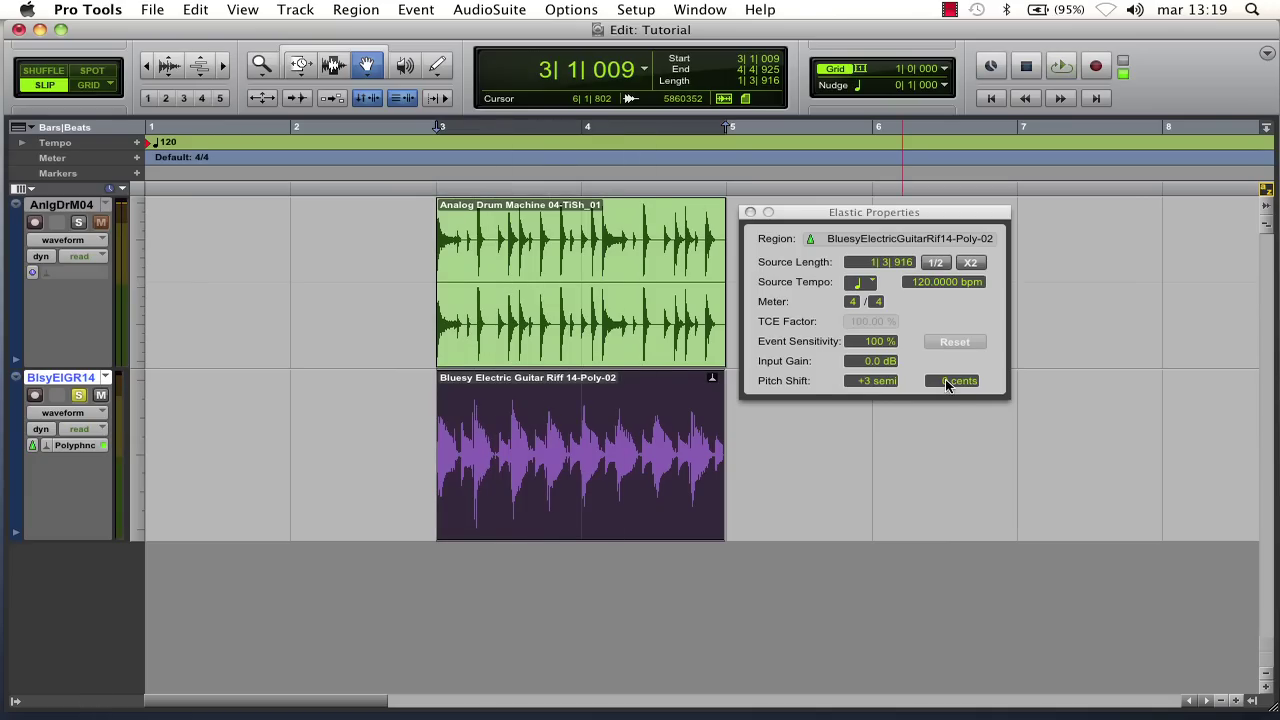
Try fine-tuning the guitar region's pitch shift in cents, reset it, and enter -8.
drag(947, 385, 945, 366)
alt+click(947, 383)
text(-8)
Set the guitar region's pitch shift to 0 semitones and close Elastic Properties.
click(864, 384)
text(0)
key(Return)
mouse_move(927, 211)
mouse_down()
mouse_move(948, 240)
mouse_move(932, 215)
mouse_up()
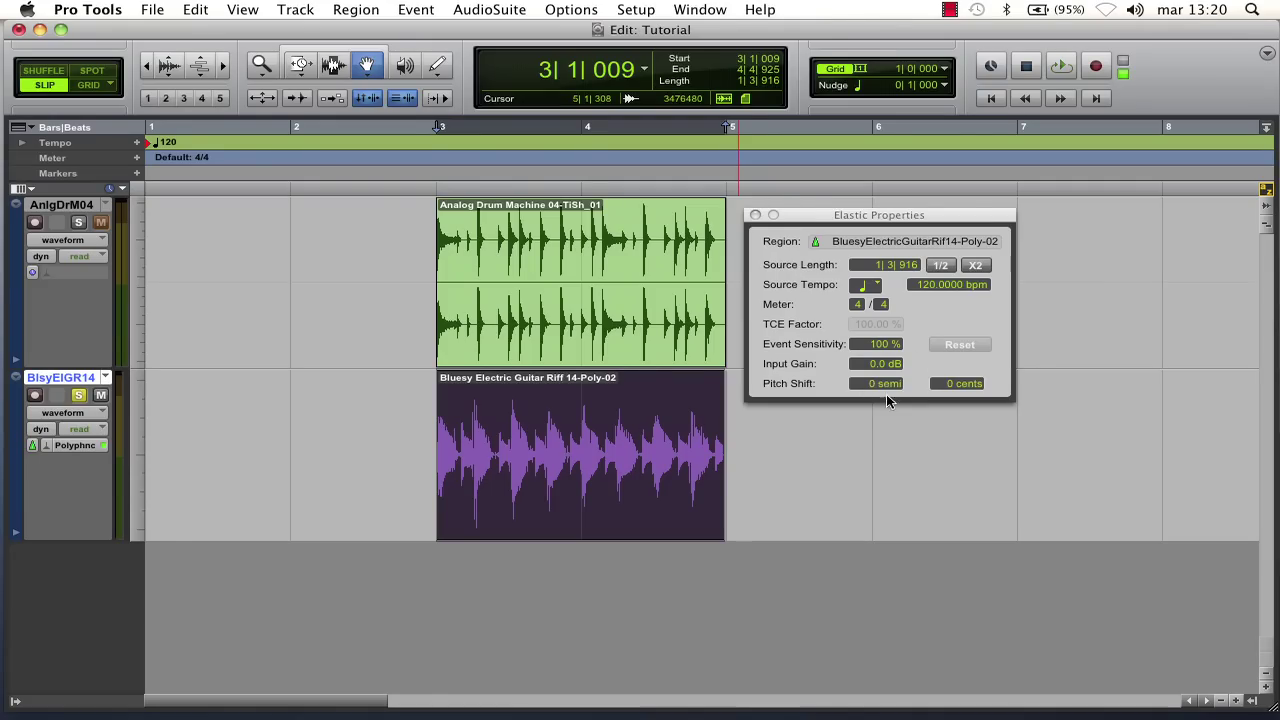
click(755, 215)
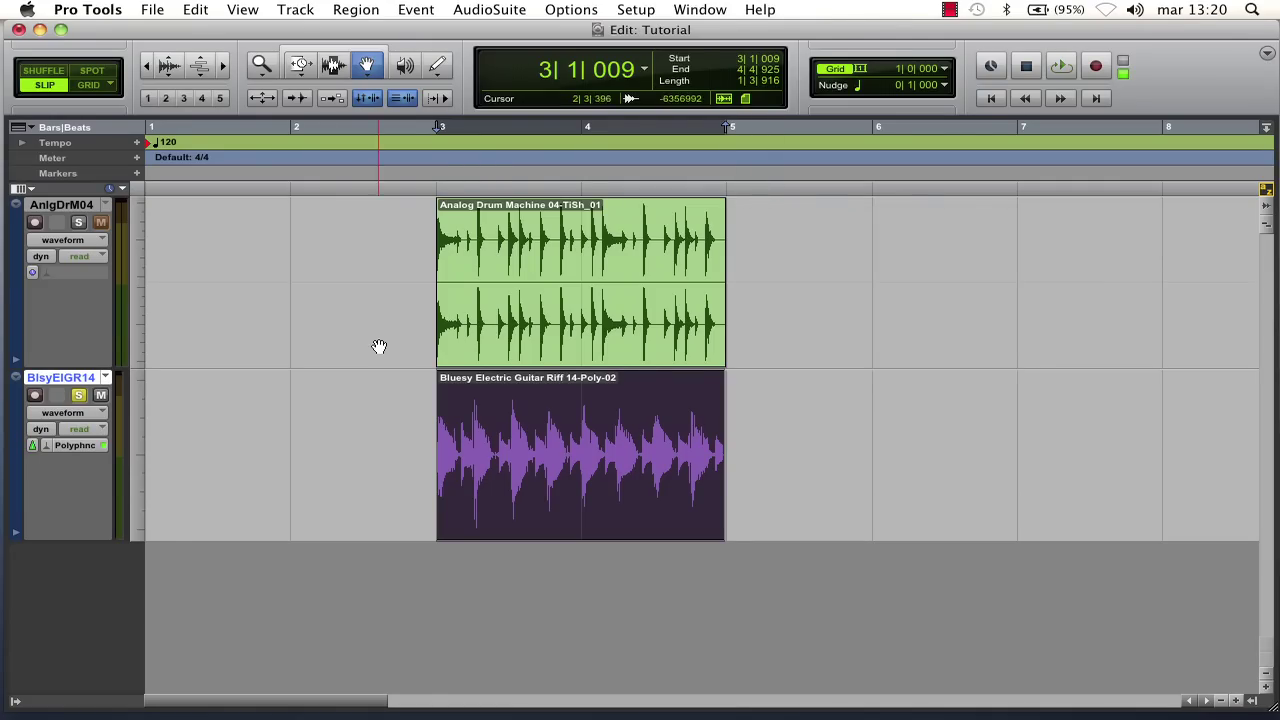
Examine the guitar track's Polyphonic plug-in settings and its list of Elastic Audio algorithms, and close the plug-in window.
click(57, 443)
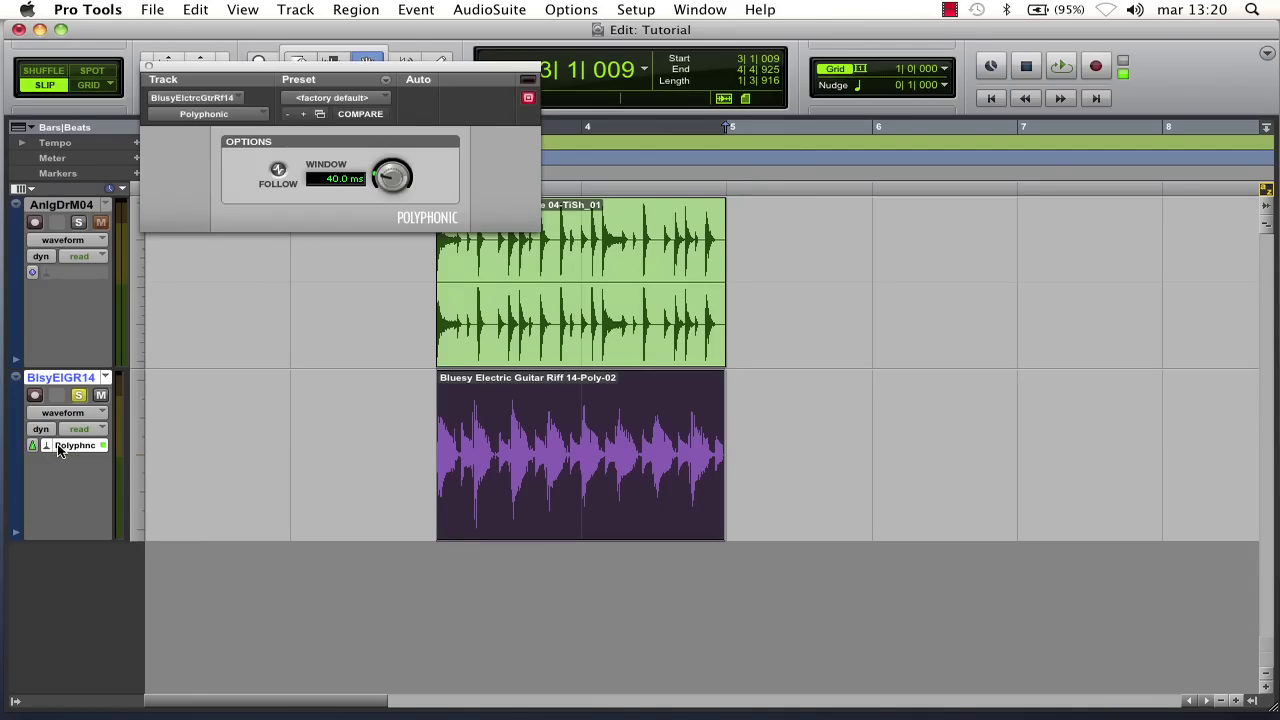
drag(276, 73, 621, 134)
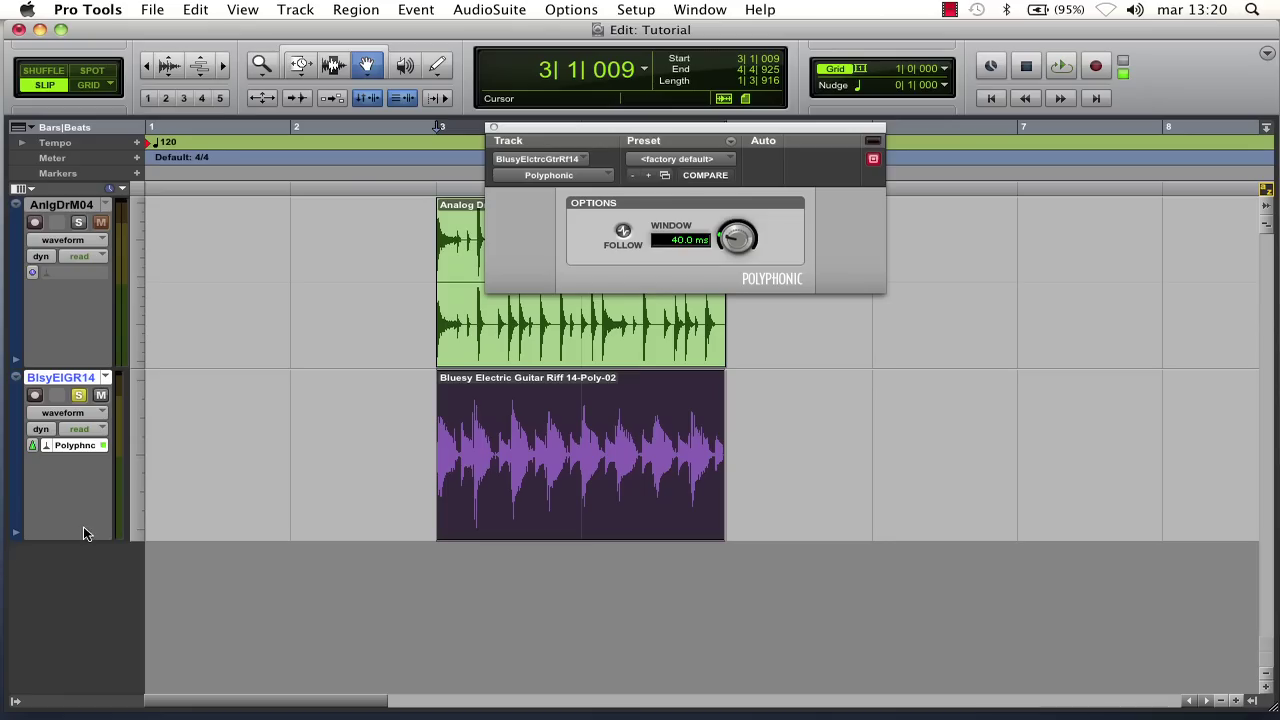
click(572, 178)
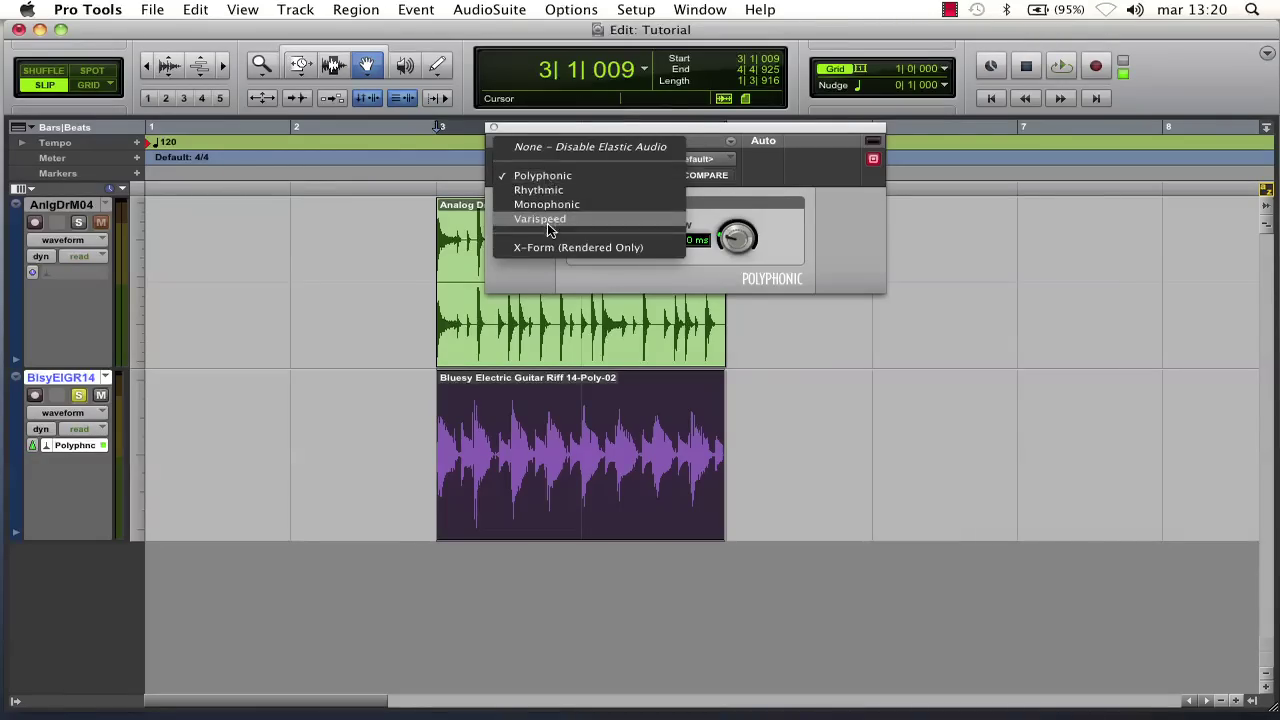
click(732, 180)
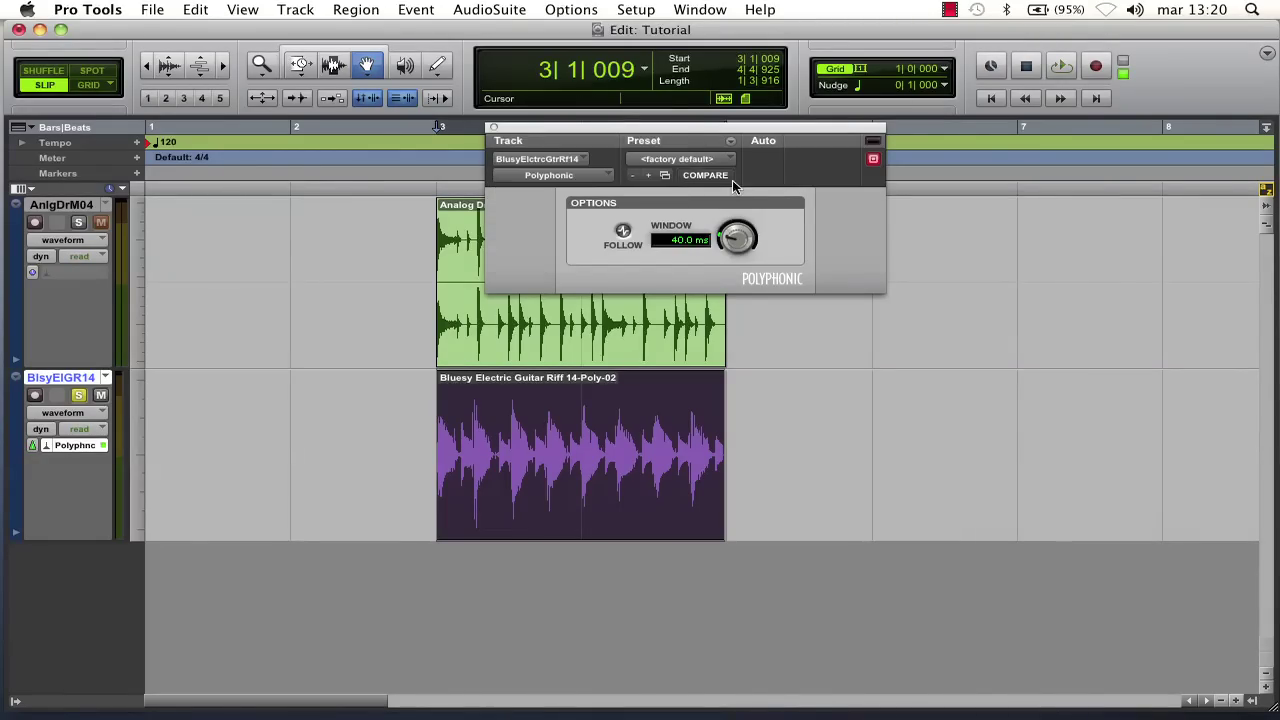
click(493, 127)
Review the guitar track's Elastic Audio algorithms and processing modes, keep Polyphonic, and close the plug-in window.
click(40, 449)
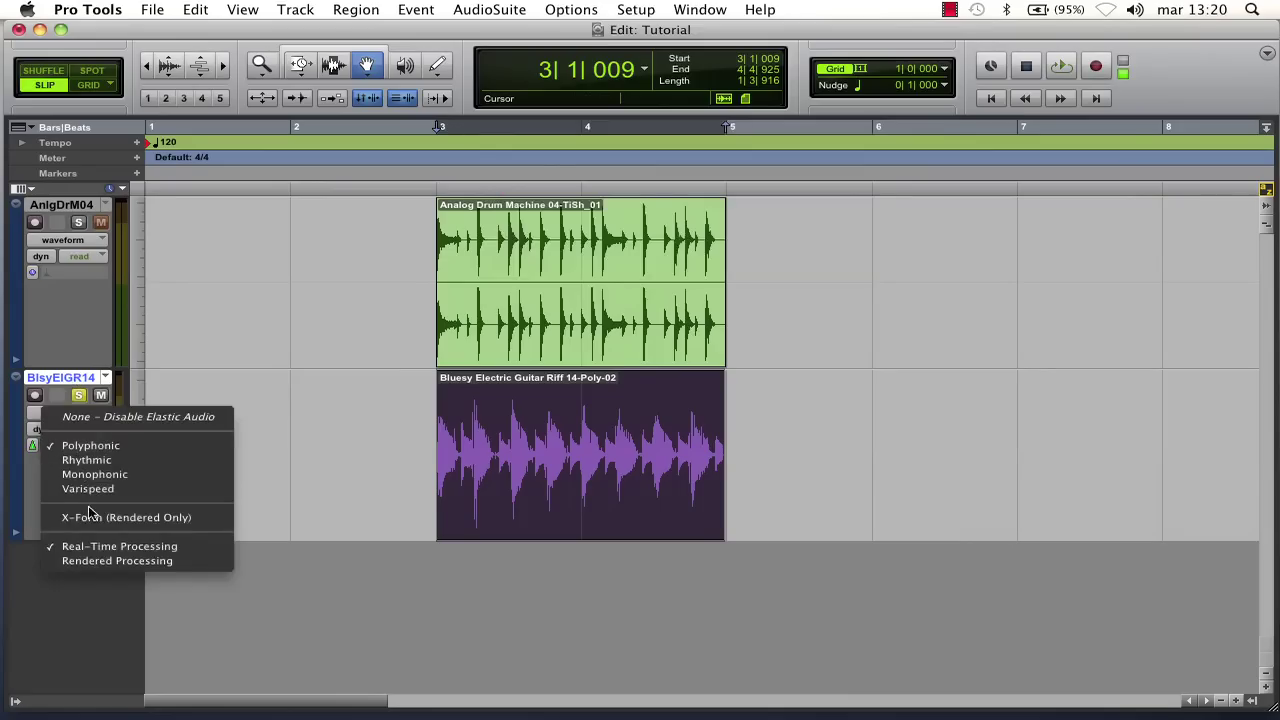
click(96, 446)
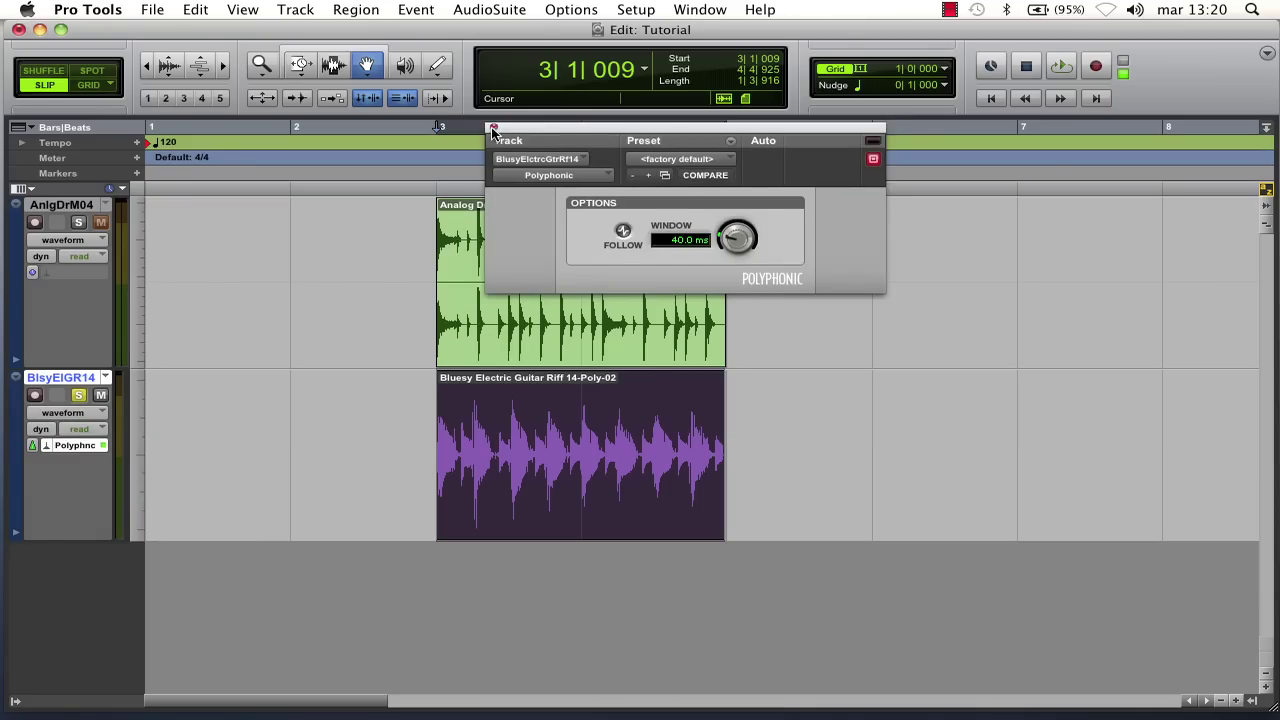
click(493, 130)
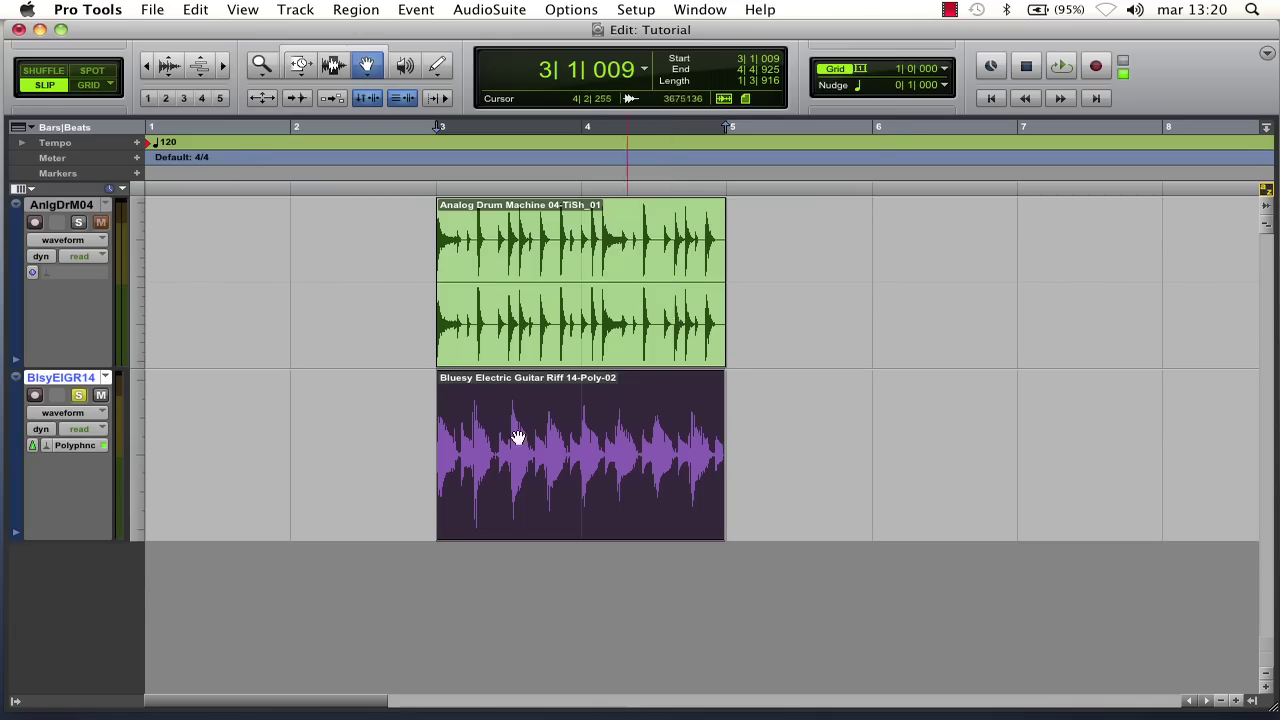
Set the session tempo to 145 BPM and audition the soloed guitar region with Polyphonic processing.
double_click(150, 145)
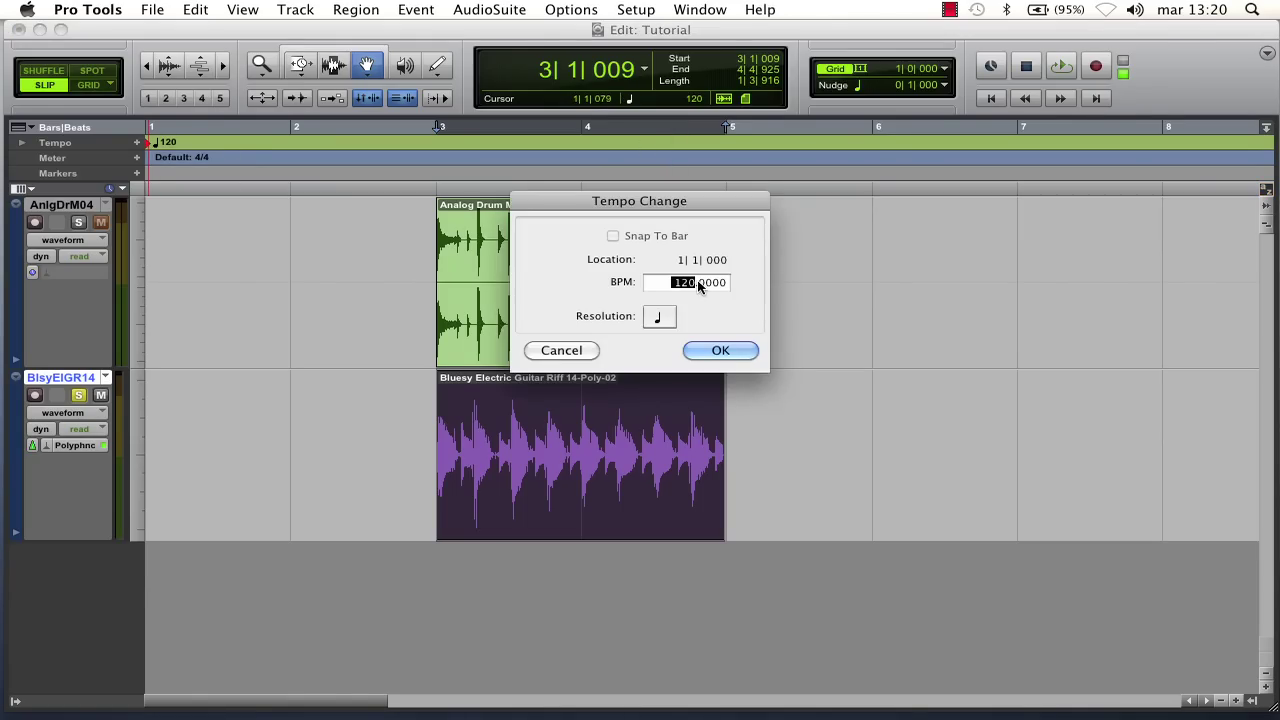
text(145)
click(720, 352)
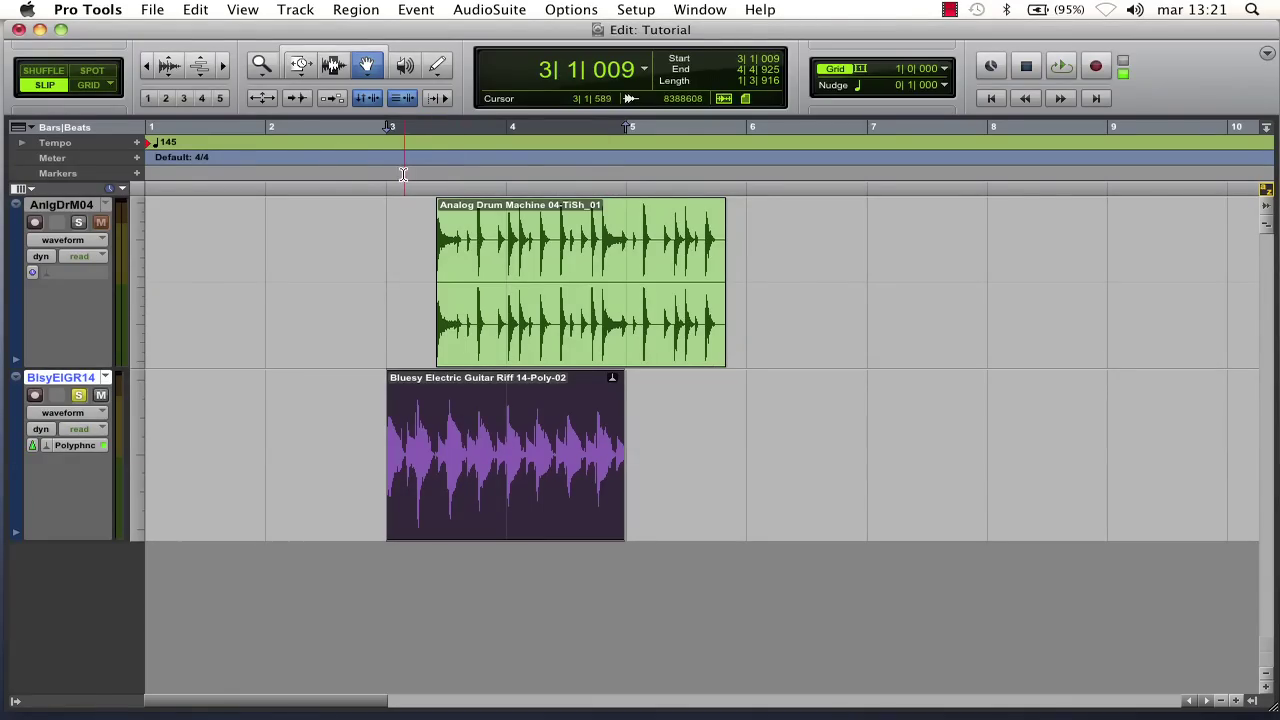
key(space)
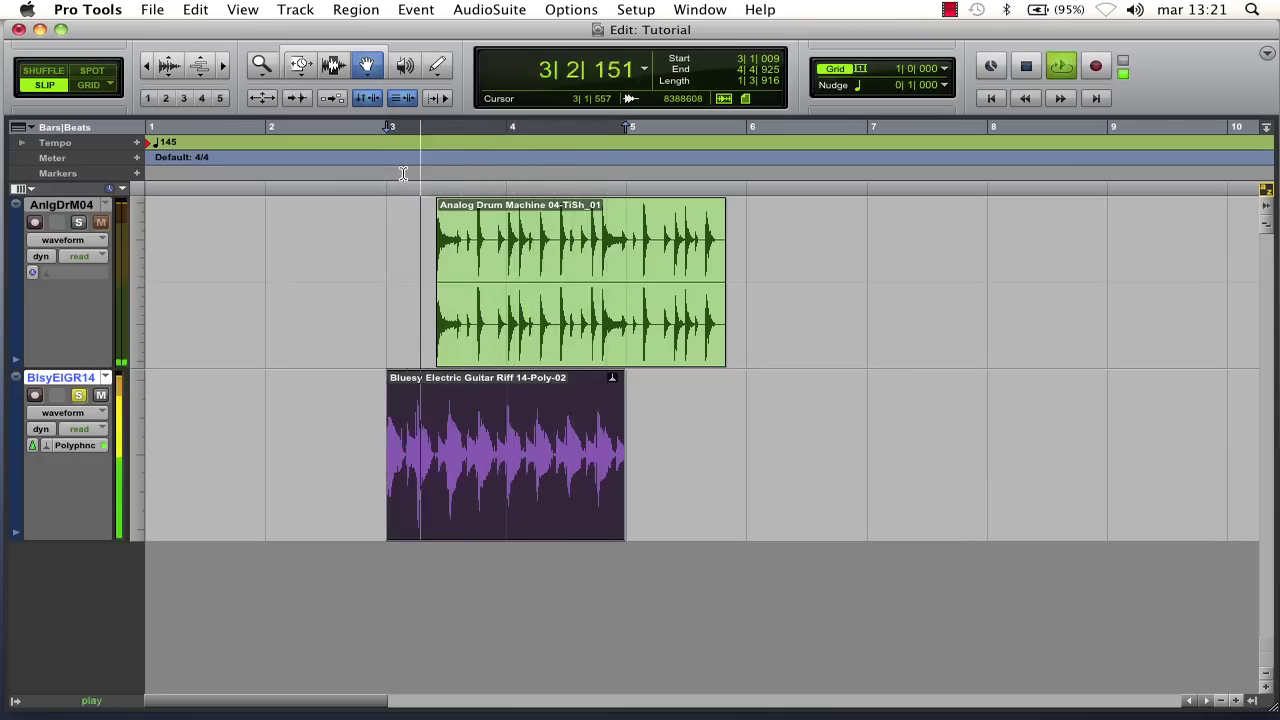
key(space)
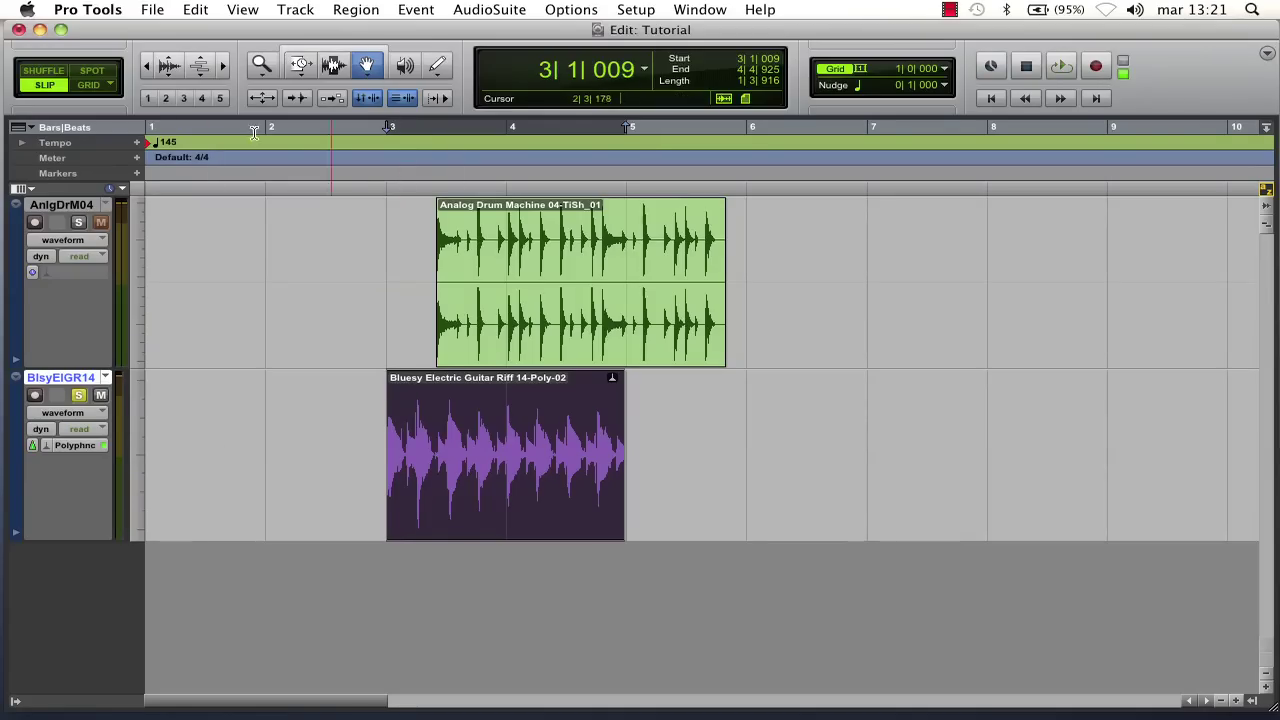
Raise the session tempo to 170 BPM and play back the Polyphonic guitar region.
double_click(150, 143)
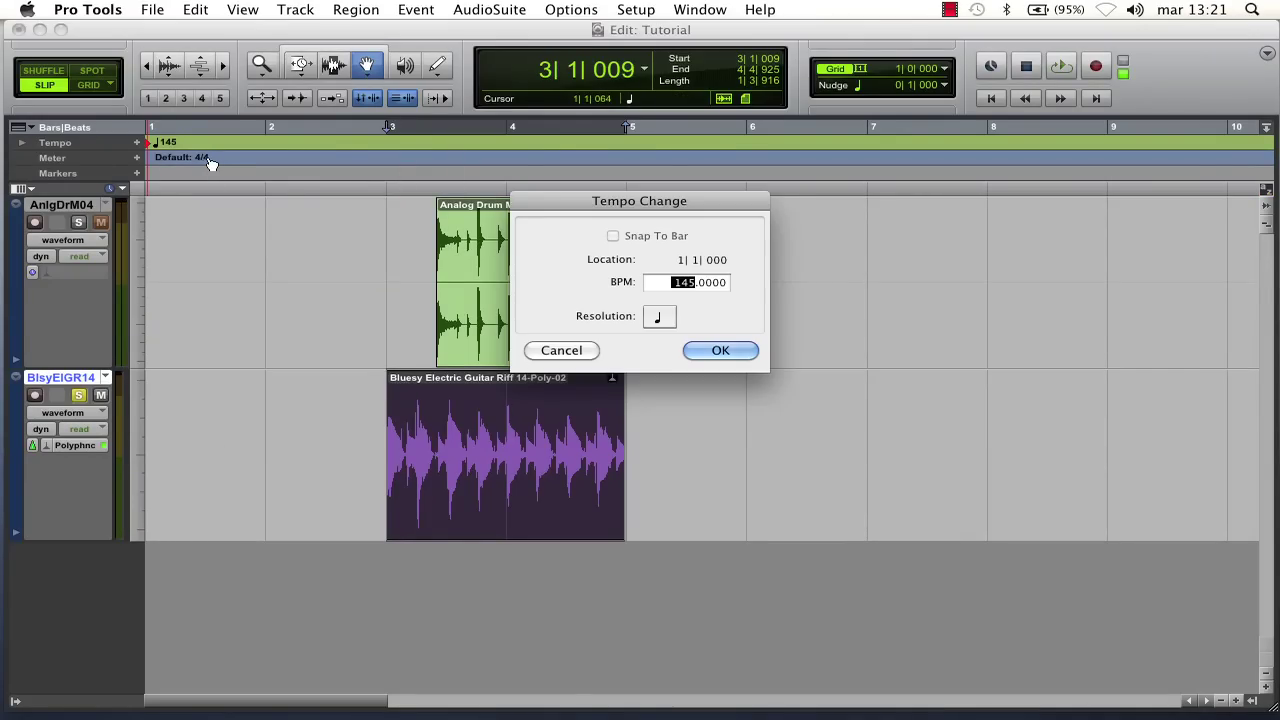
text(170)
click(718, 351)
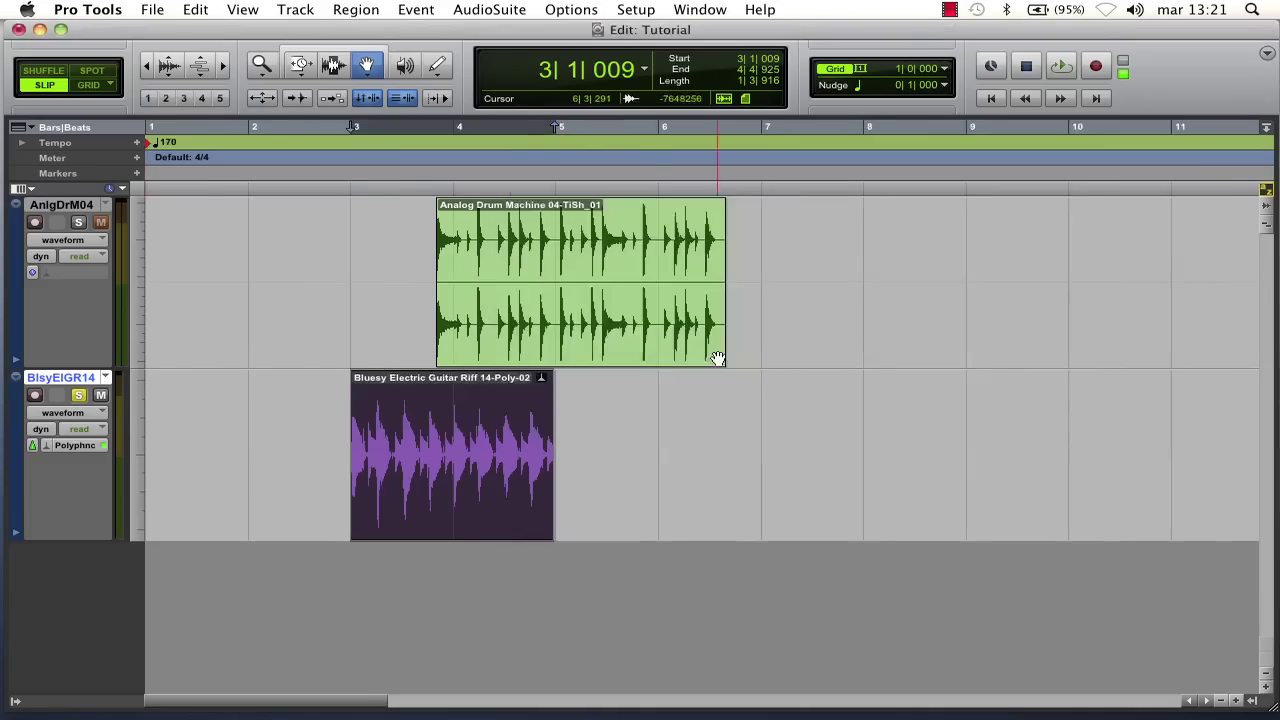
key(space)
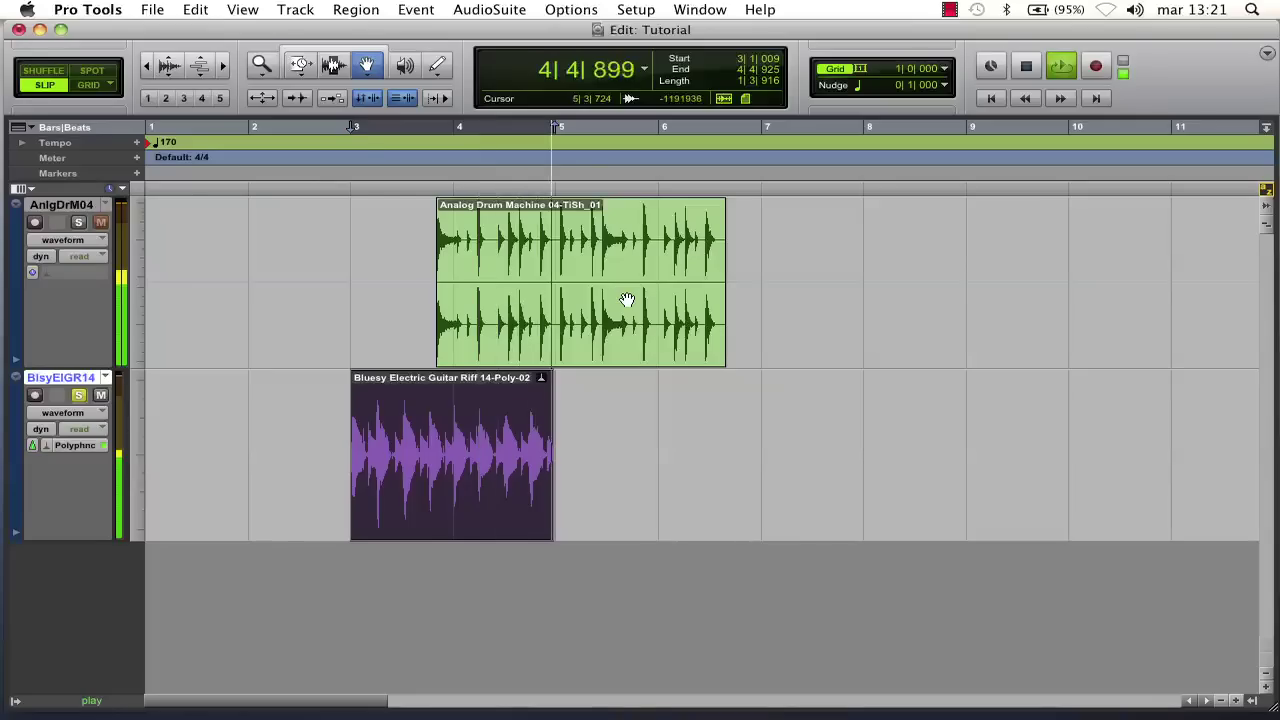
key(space)
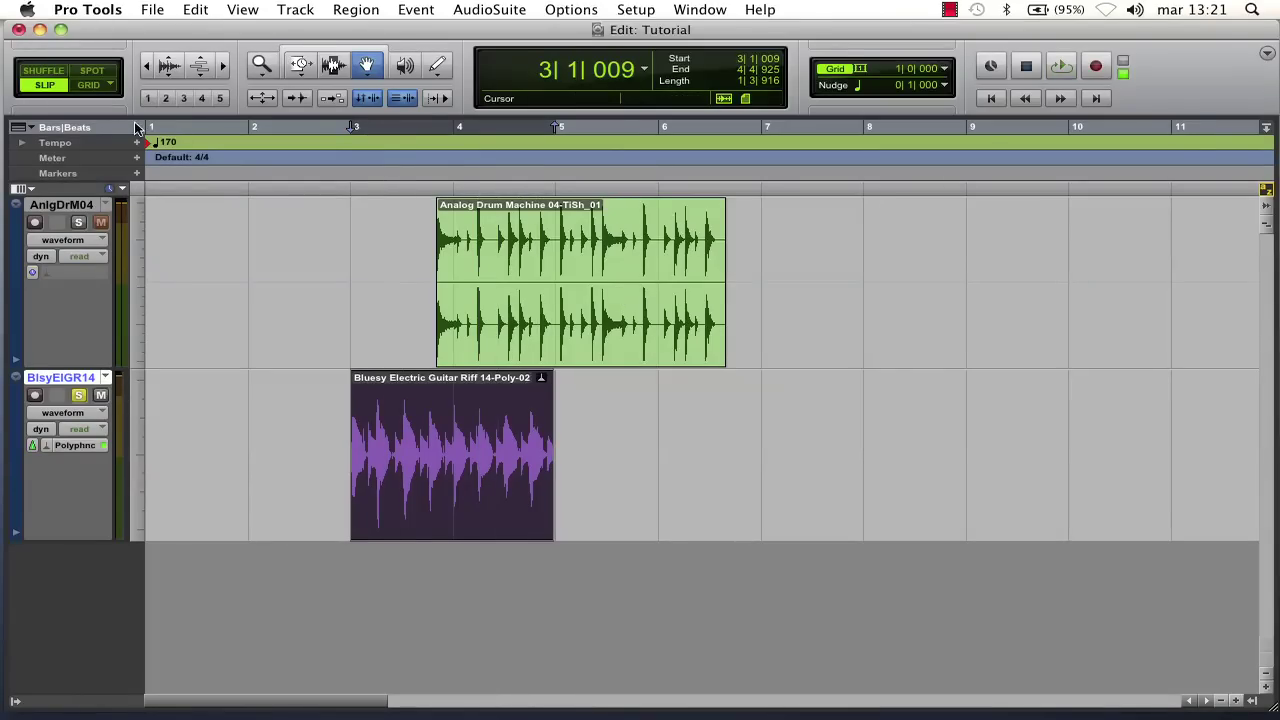
Slow the session tempo to 90 BPM and listen to the time-stretched Polyphonic guitar region.
double_click(153, 145)
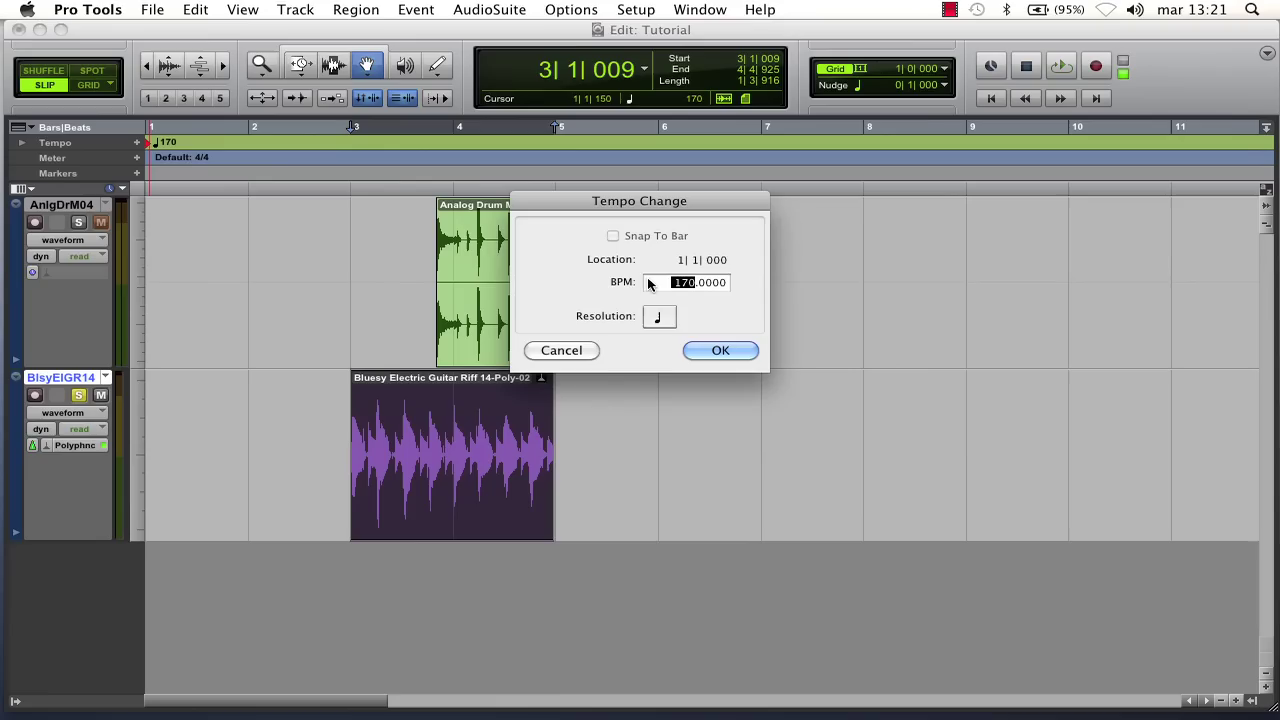
text(90)
click(721, 350)
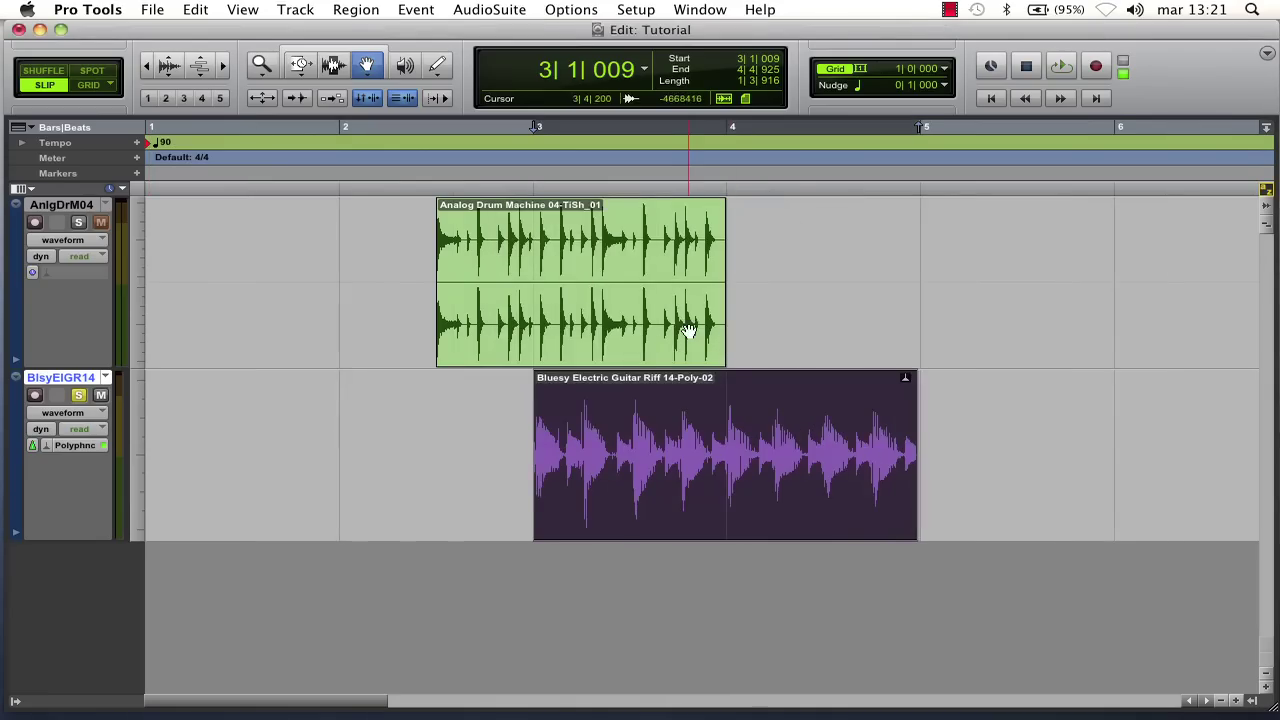
key(space)
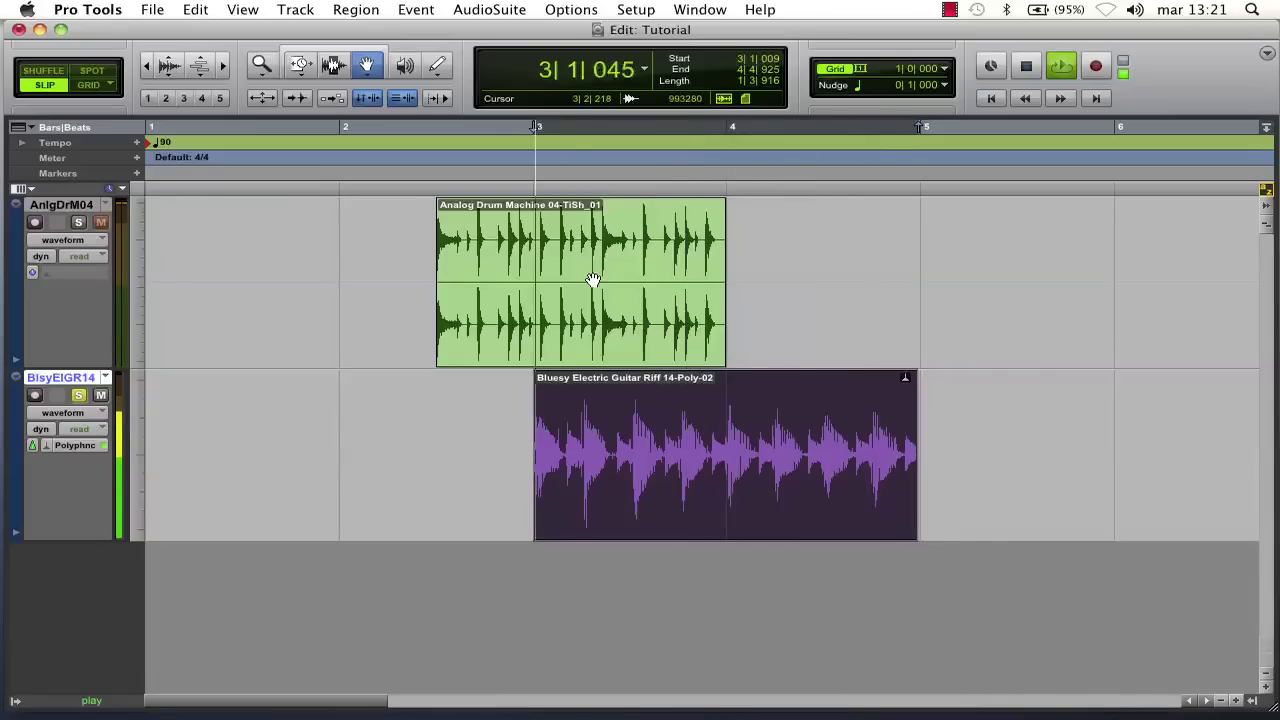
key(space)
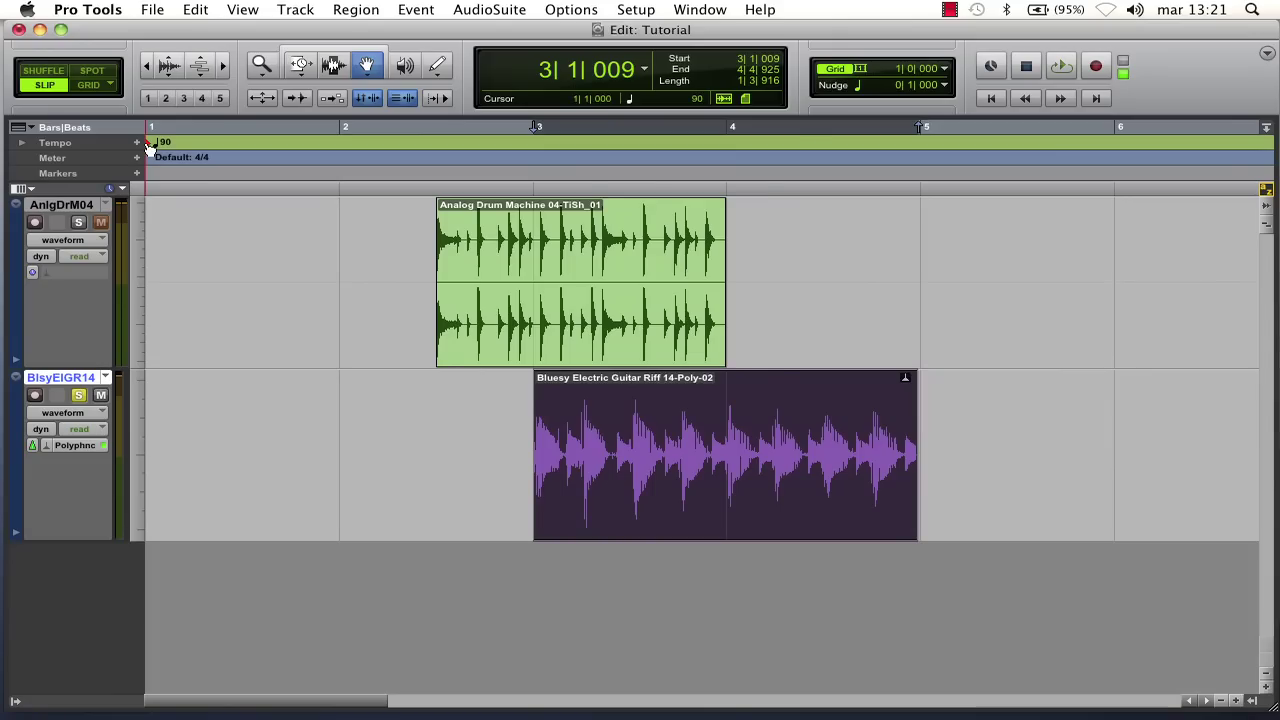
Set the session tempo to 120 BPM and switch the guitar track's Elastic Audio algorithm to Varispeed.
double_click(149, 144)
text(1)
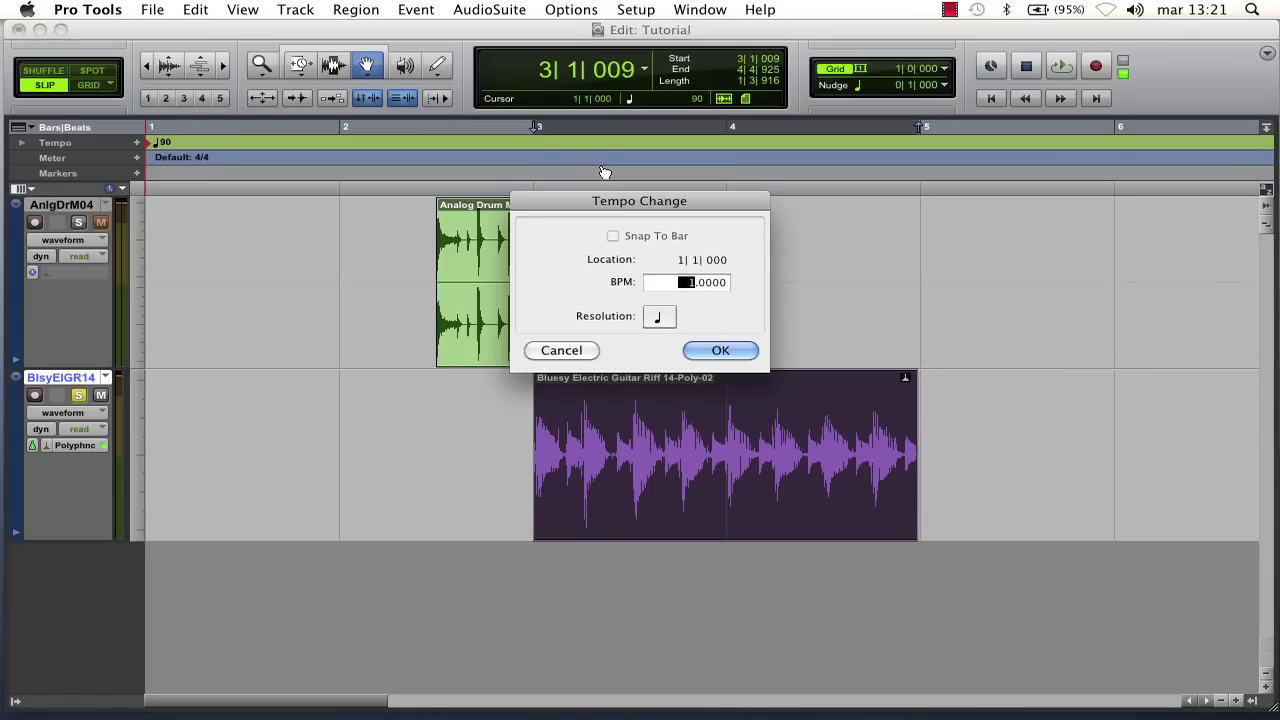
text(20)
click(720, 351)
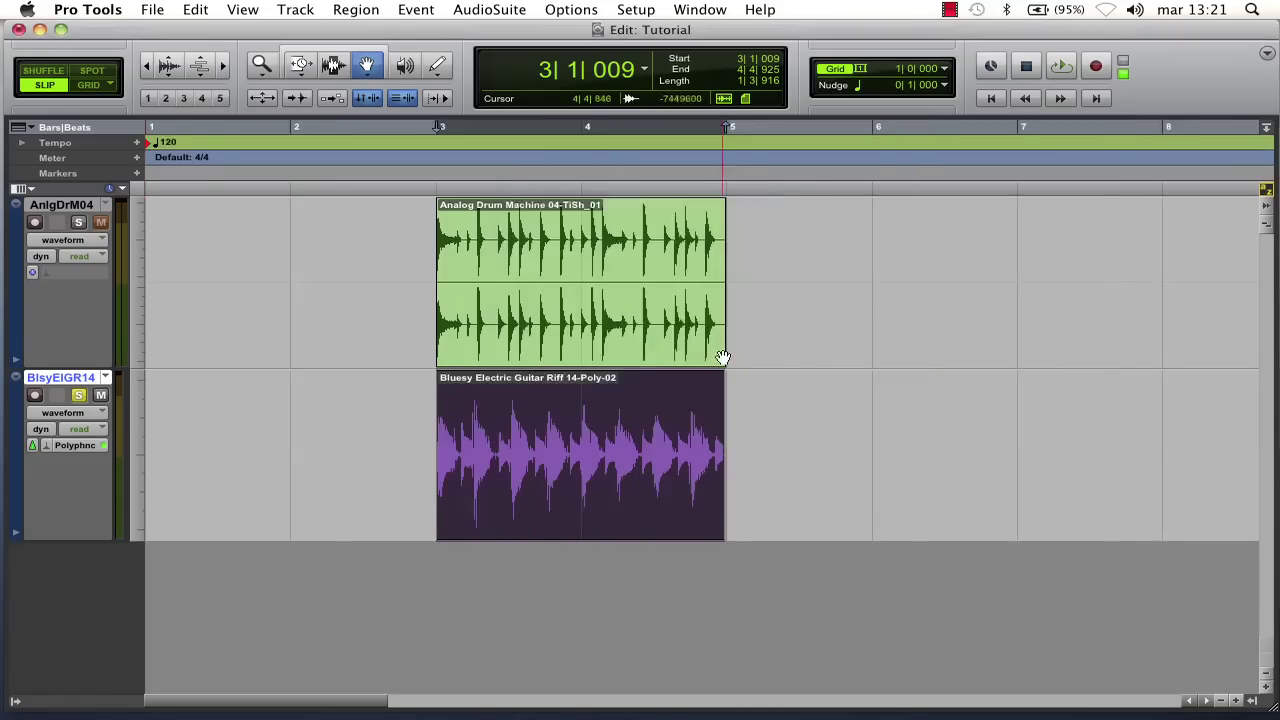
click(46, 445)
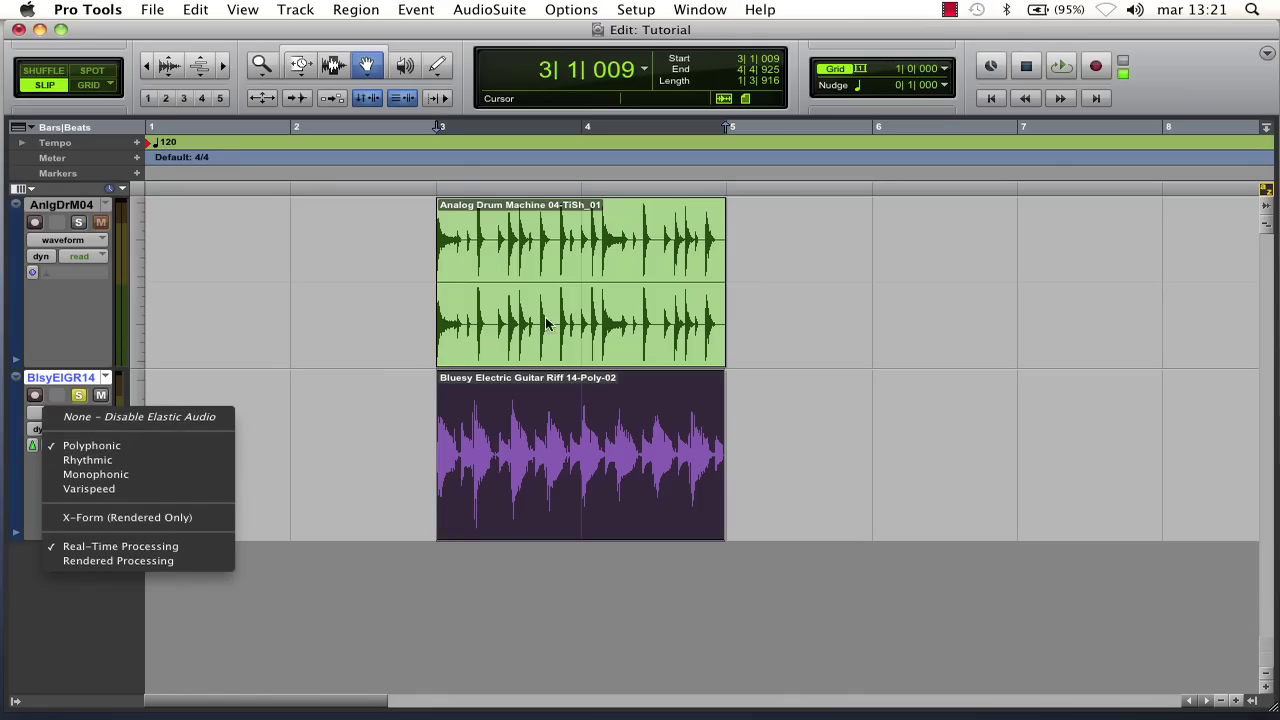
click(97, 487)
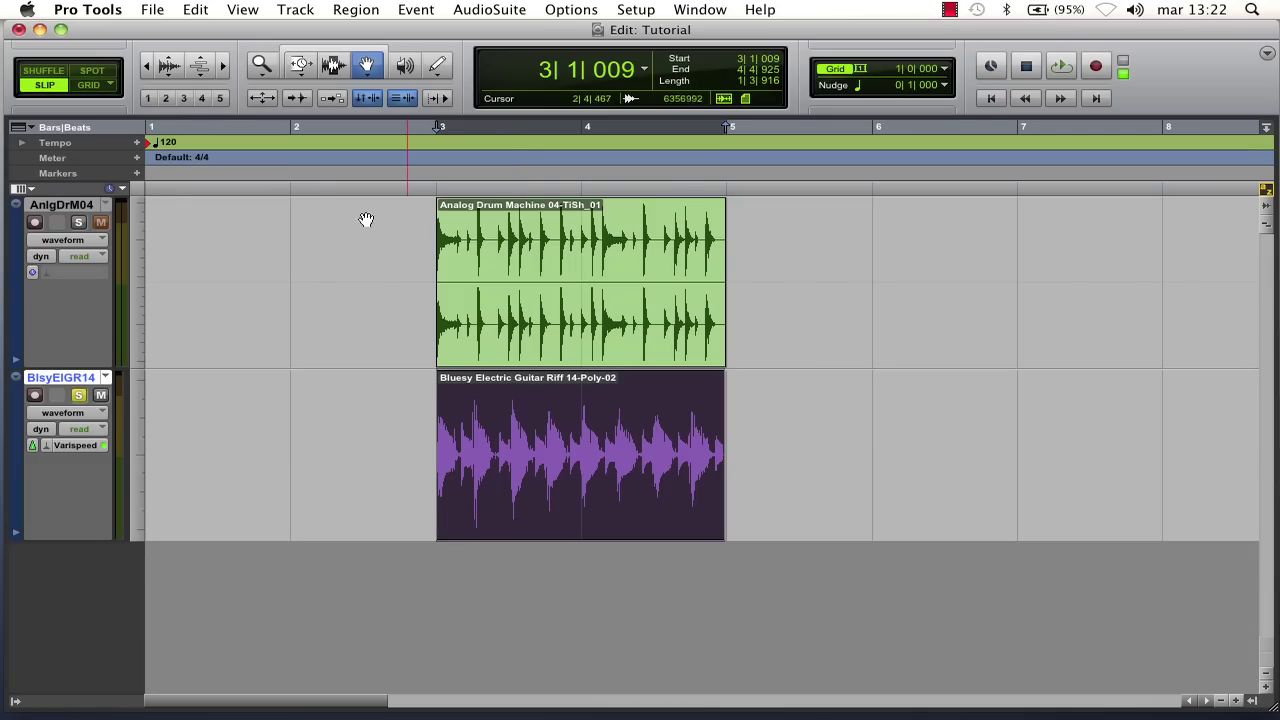
Set the session tempo to 70 BPM and play the guitar region with Varispeed.
double_click(149, 146)
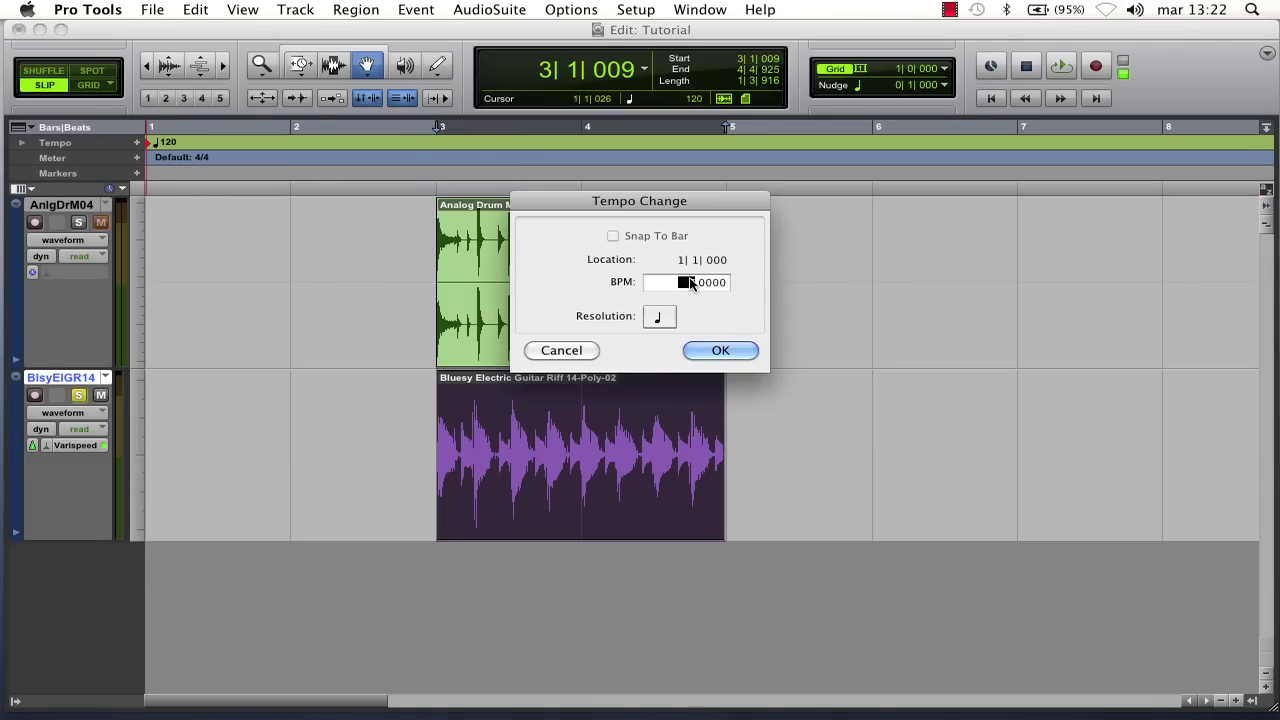
text(70)
click(720, 350)
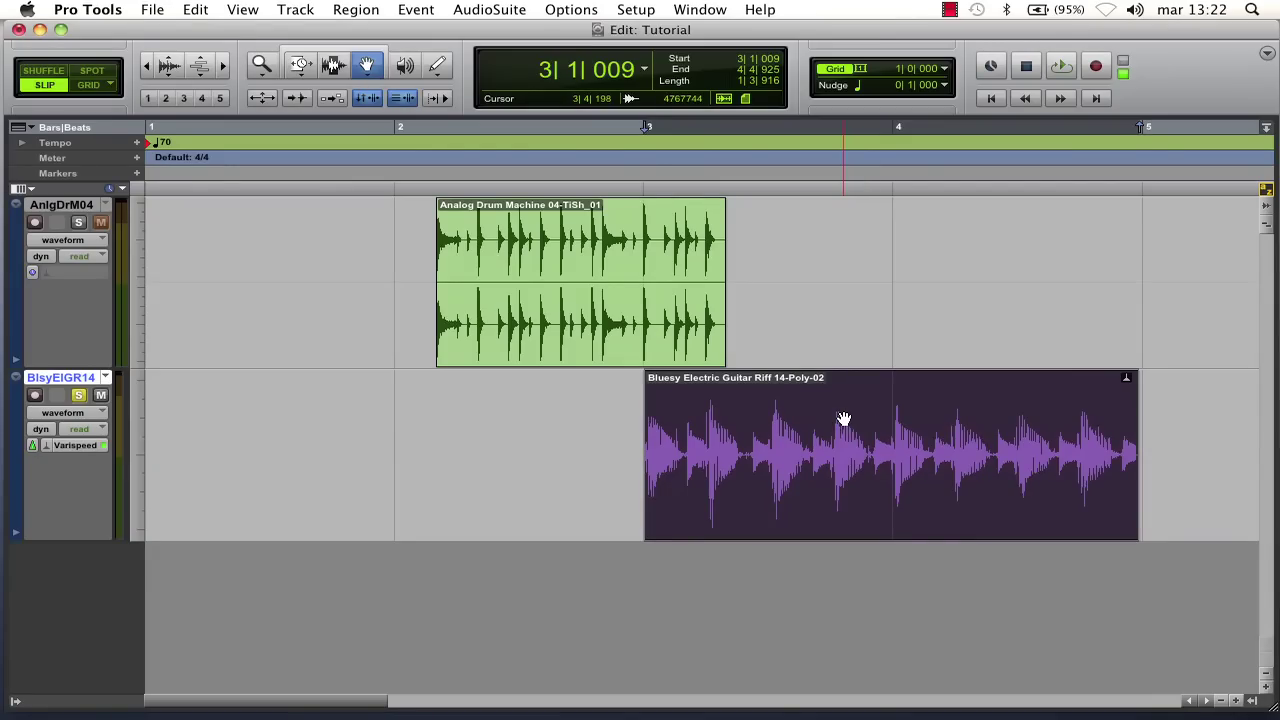
key(space)
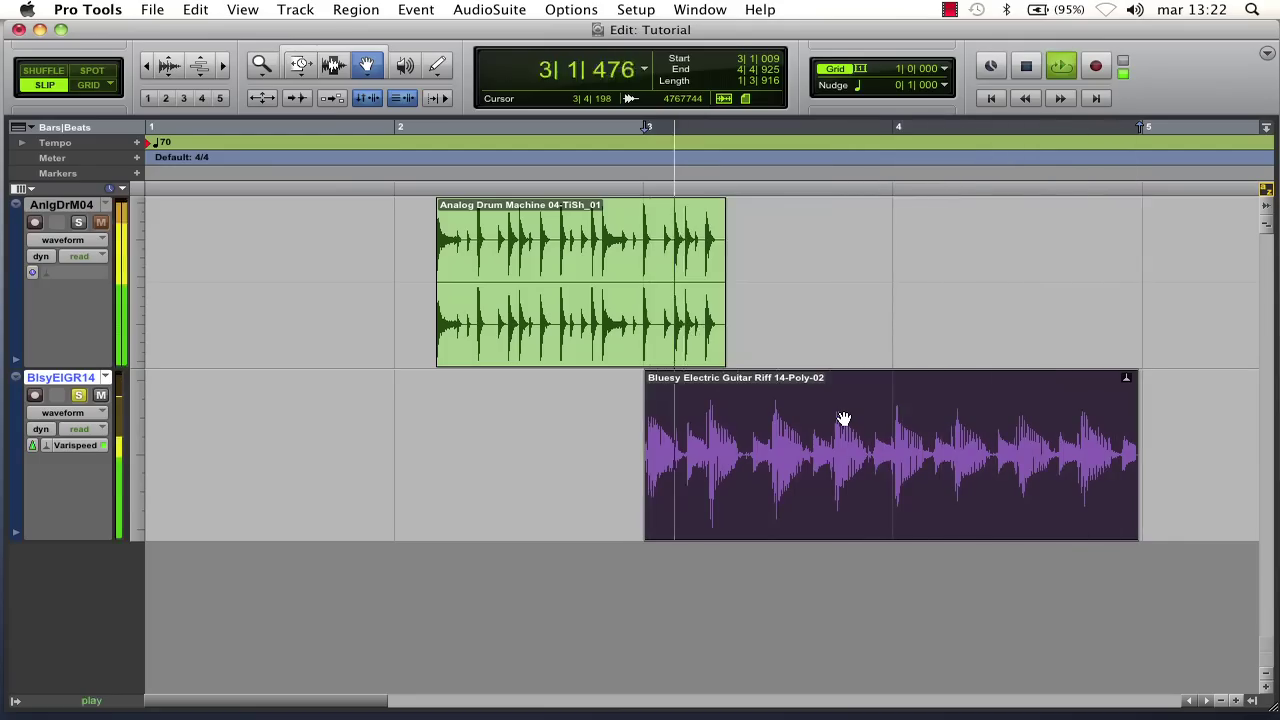
key(space)
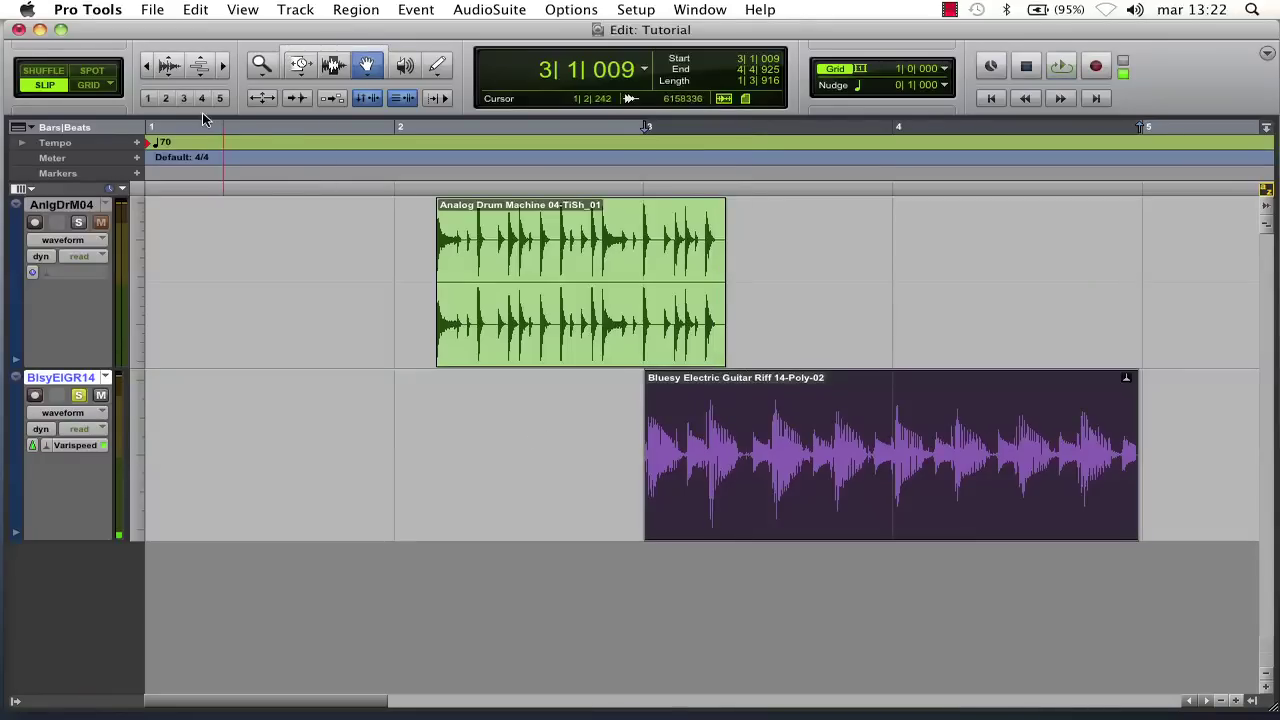
Set the session tempo to 170 BPM and audition the guitar region with Varispeed.
double_click(150, 143)
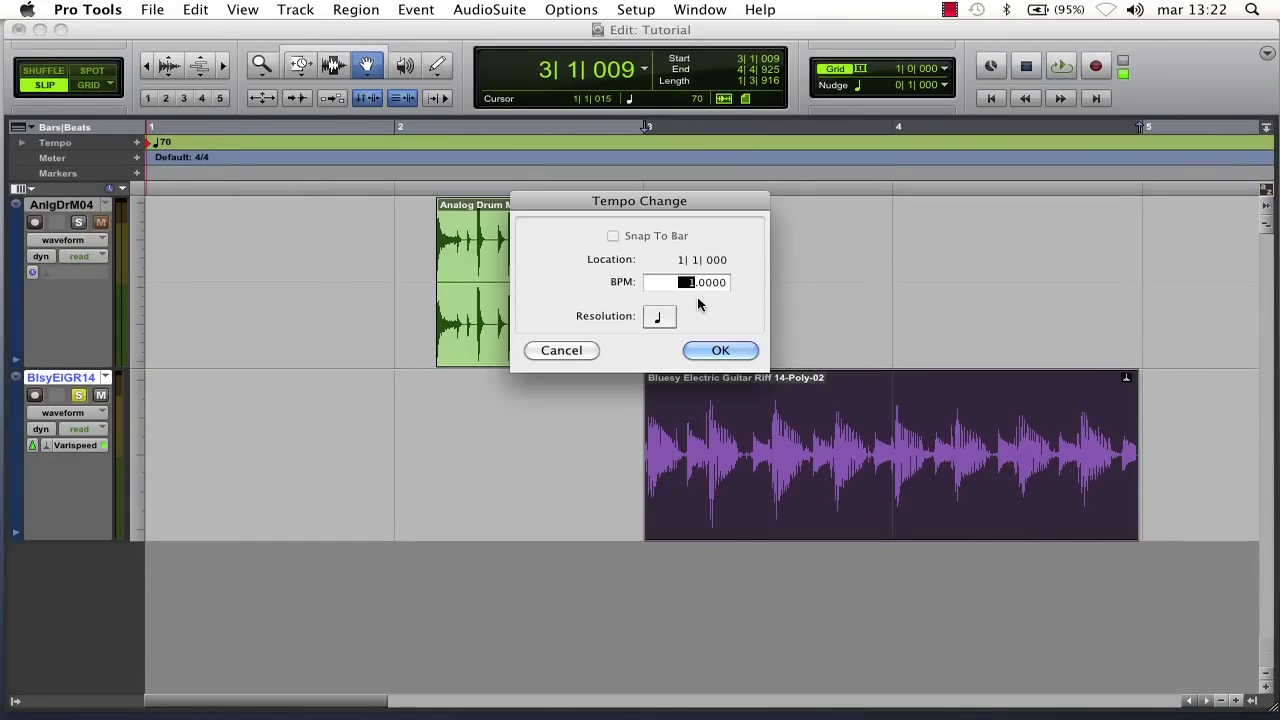
text(170)
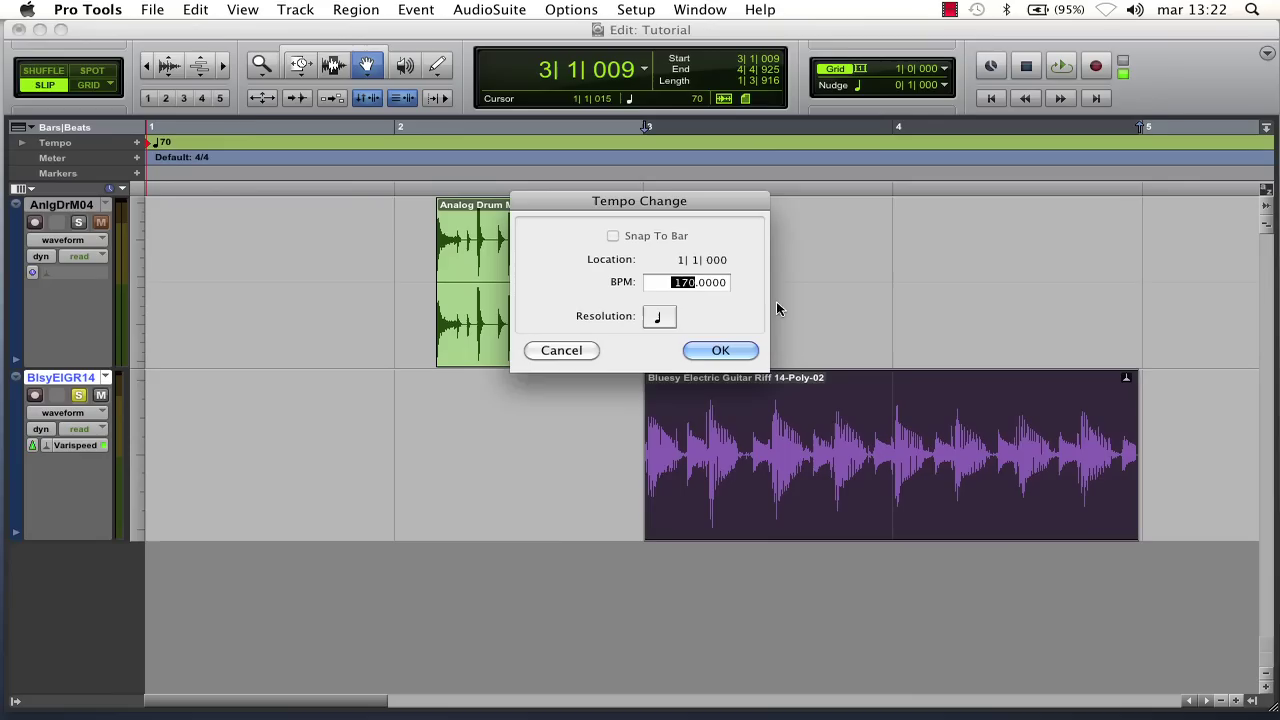
click(735, 346)
key(space)
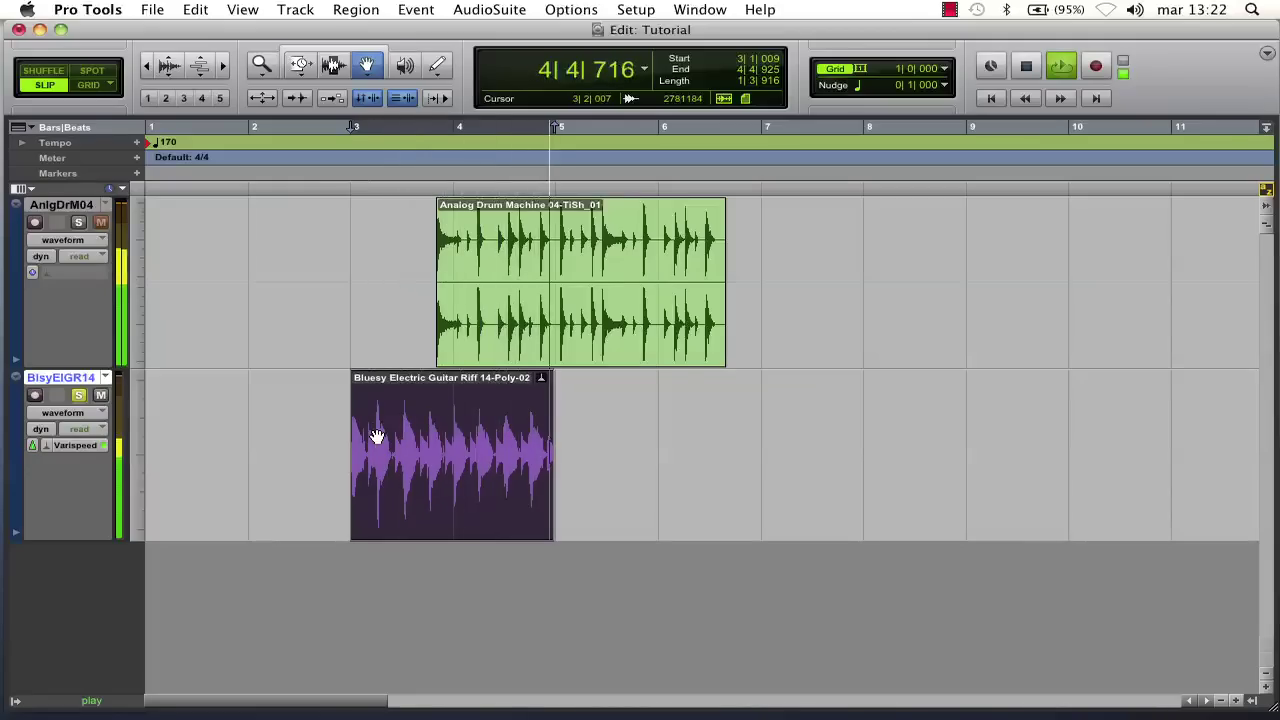
key(space)
Unsolo the guitar track and set the session tempo to 120 BPM.
click(80, 395)
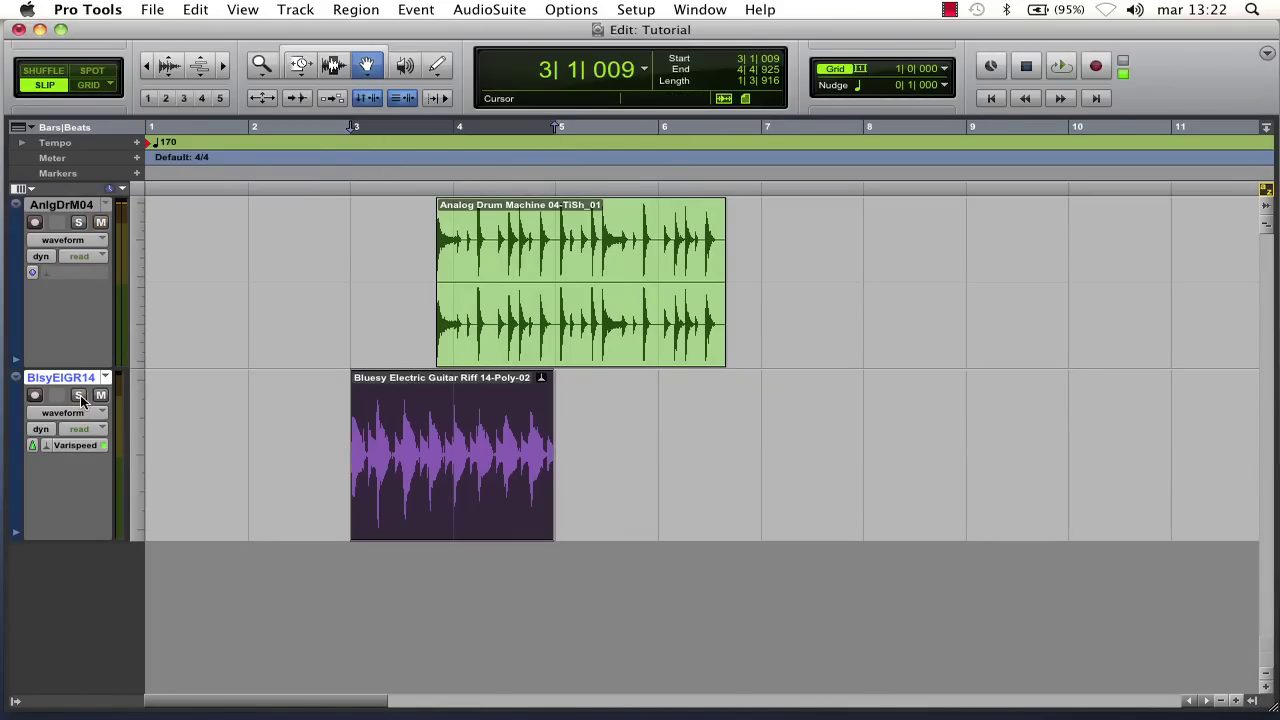
double_click(152, 143)
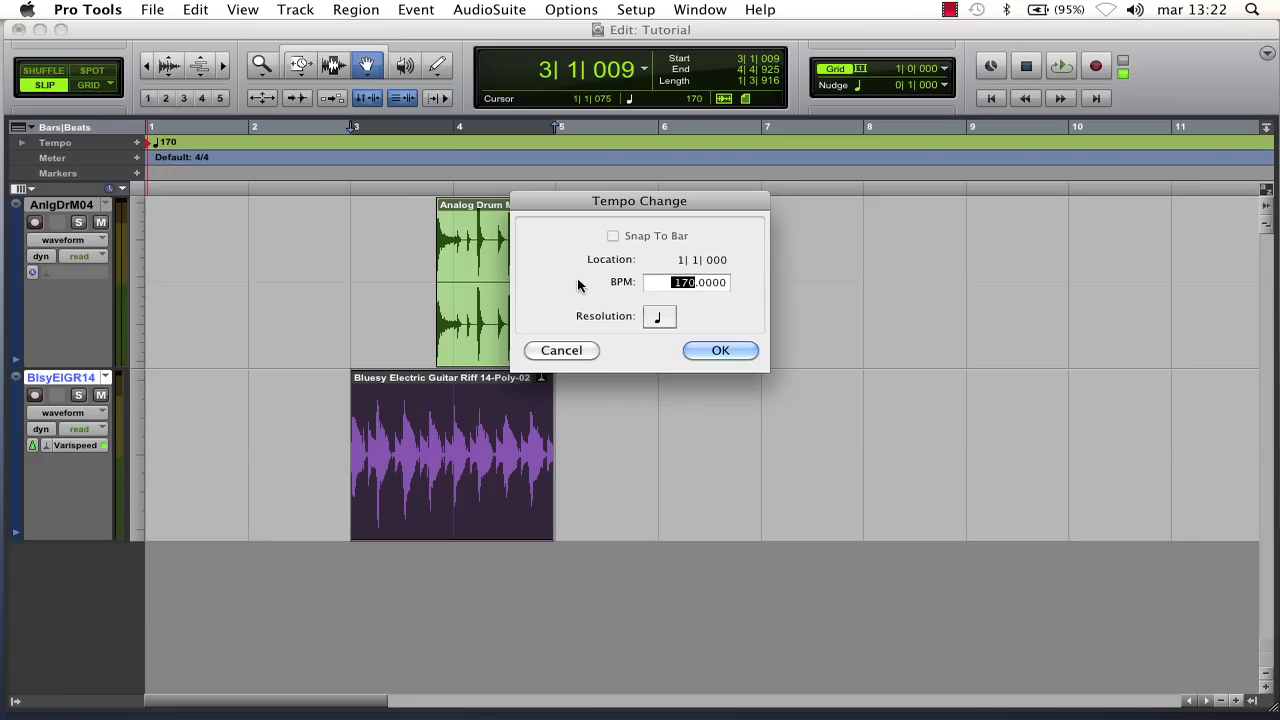
text(120)
click(721, 348)
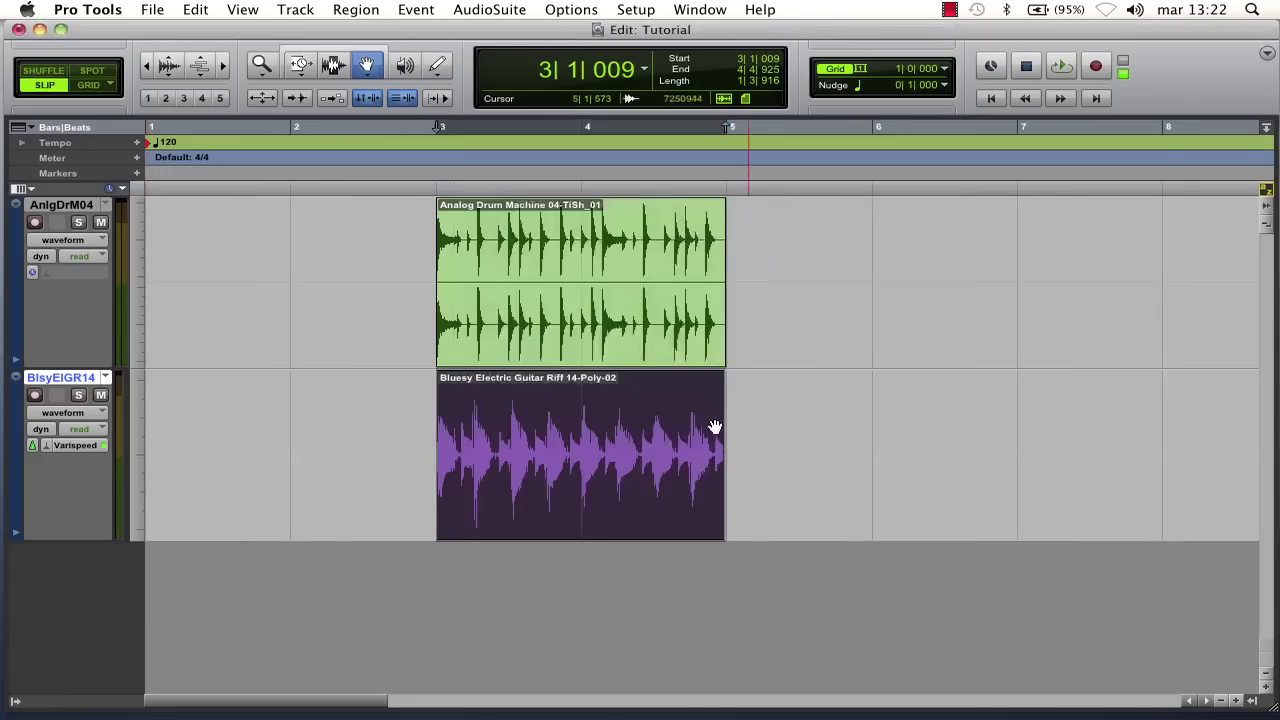
Solo the drum machine track and audition it with the Varispeed Elastic Audio algorithm enabled.
click(78, 221)
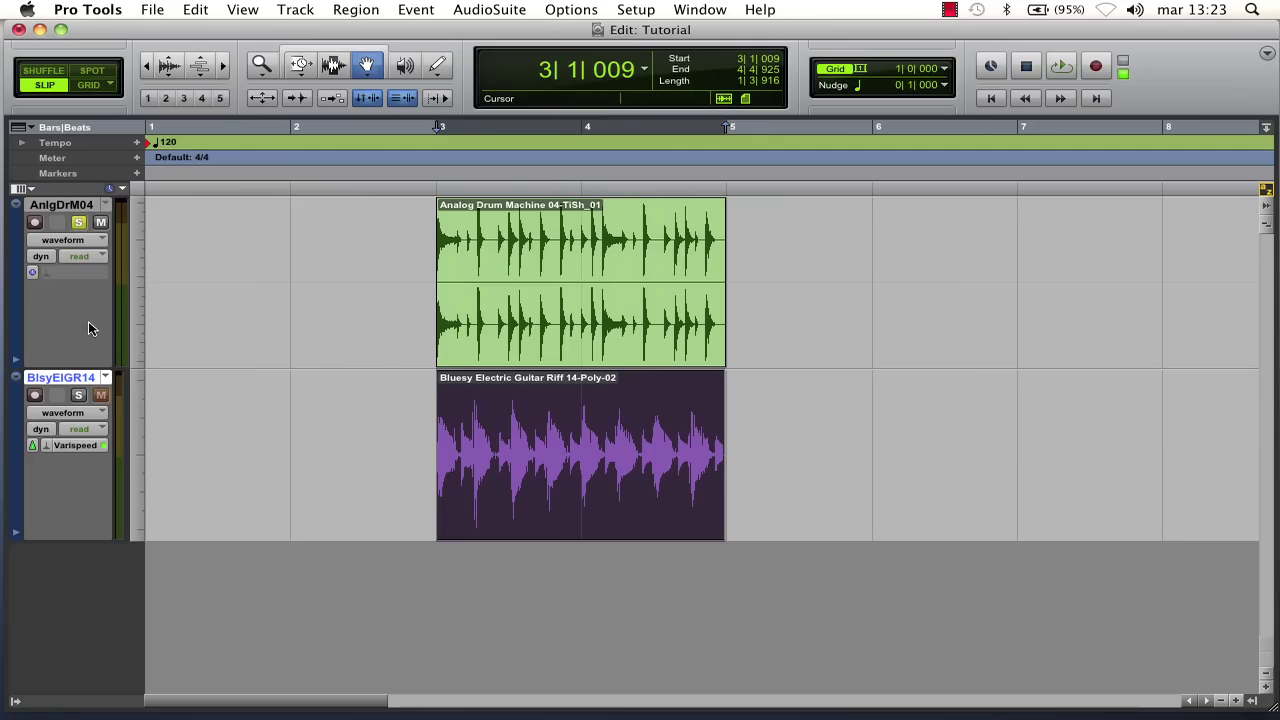
click(45, 273)
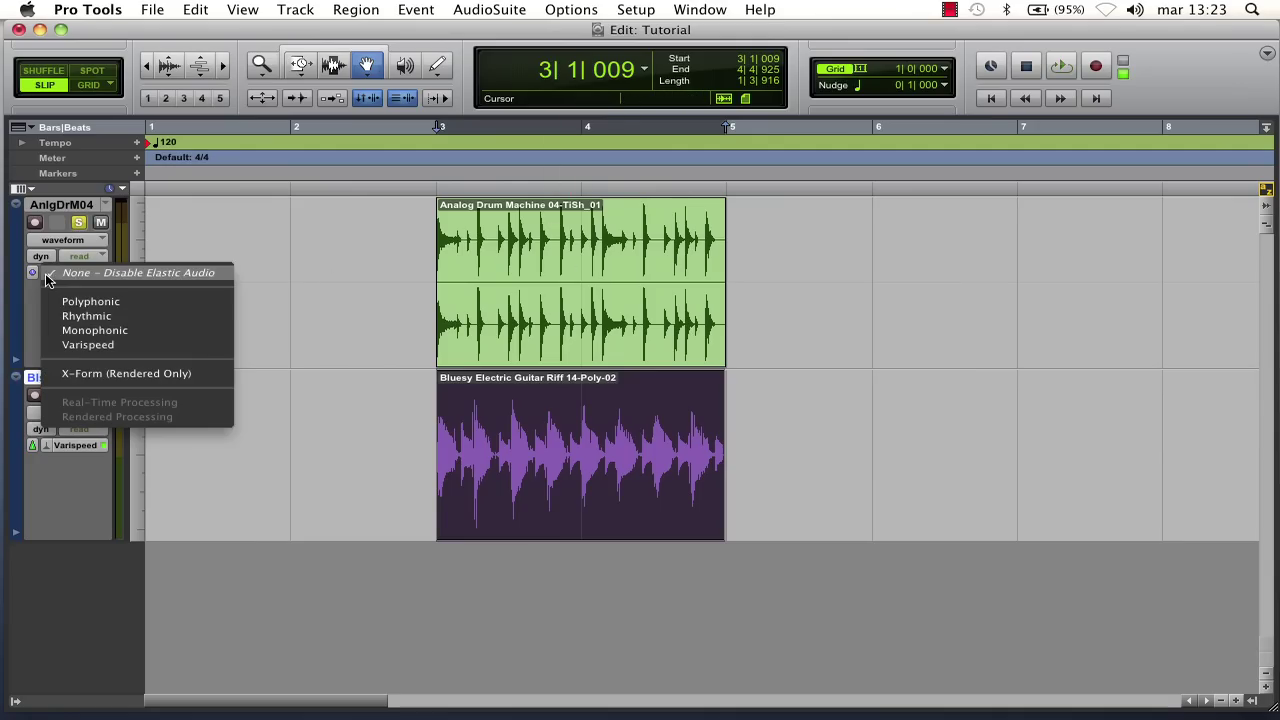
click(93, 341)
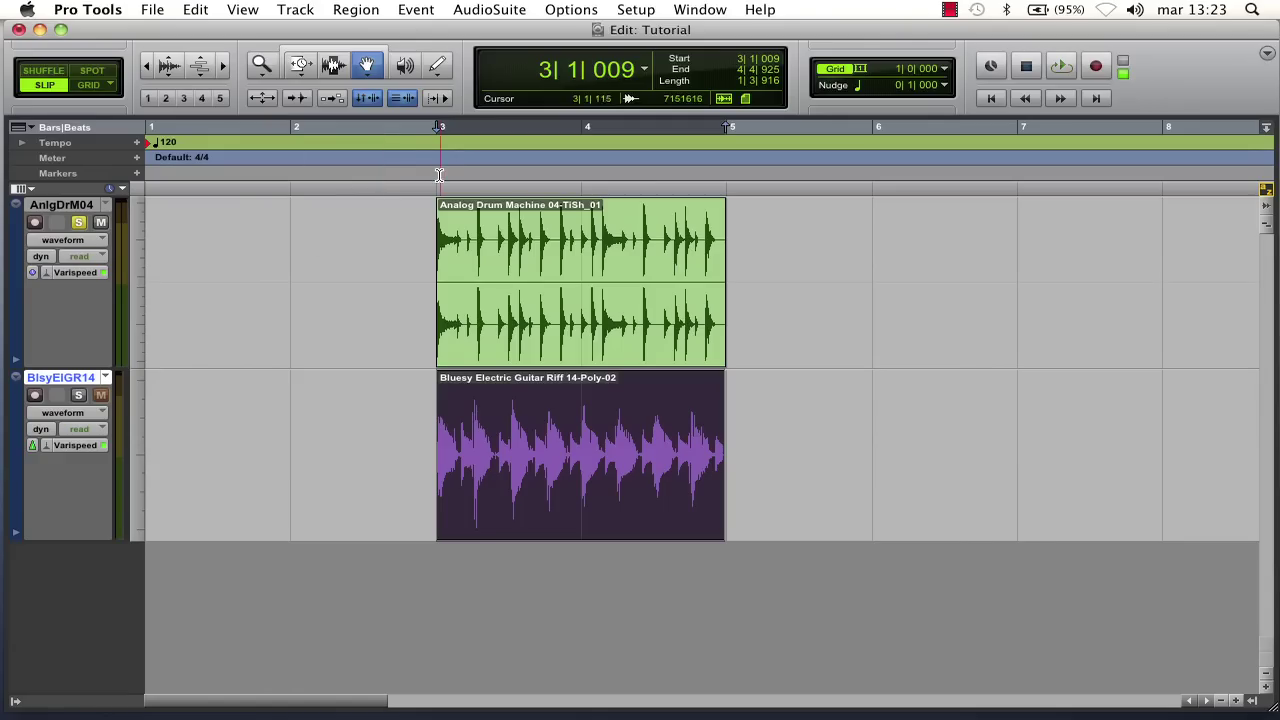
key(space)
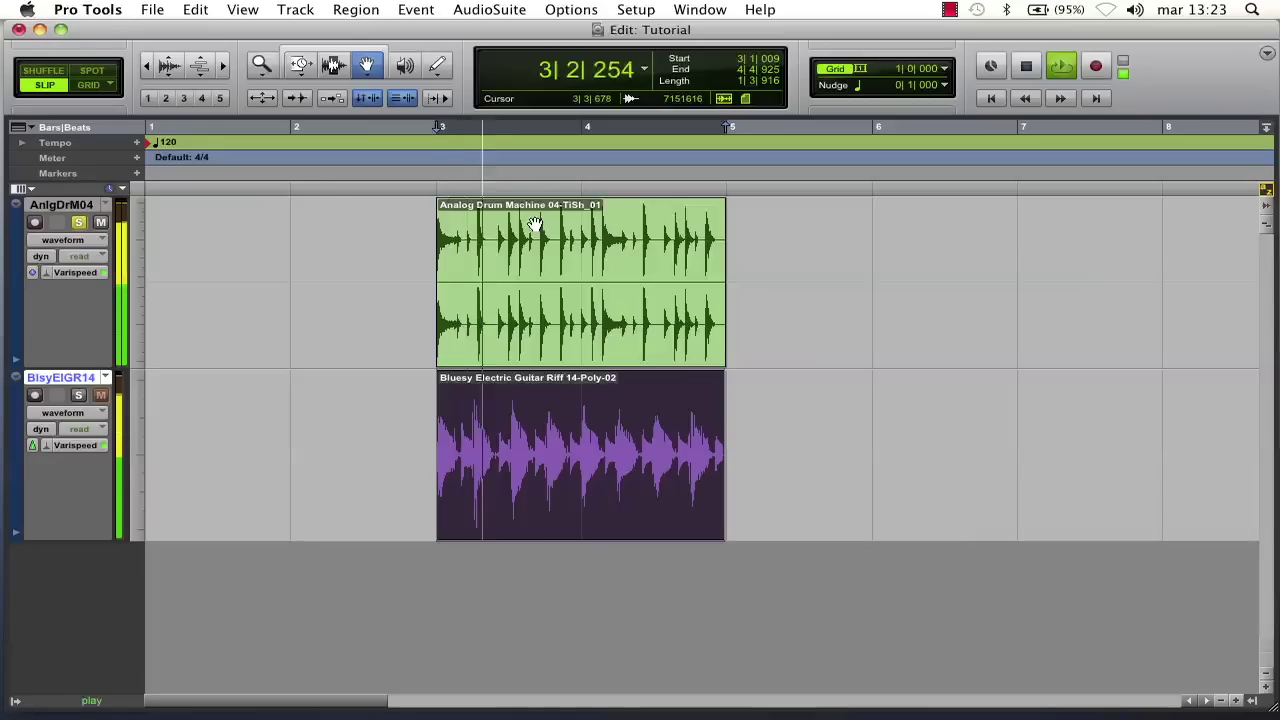
key(space)
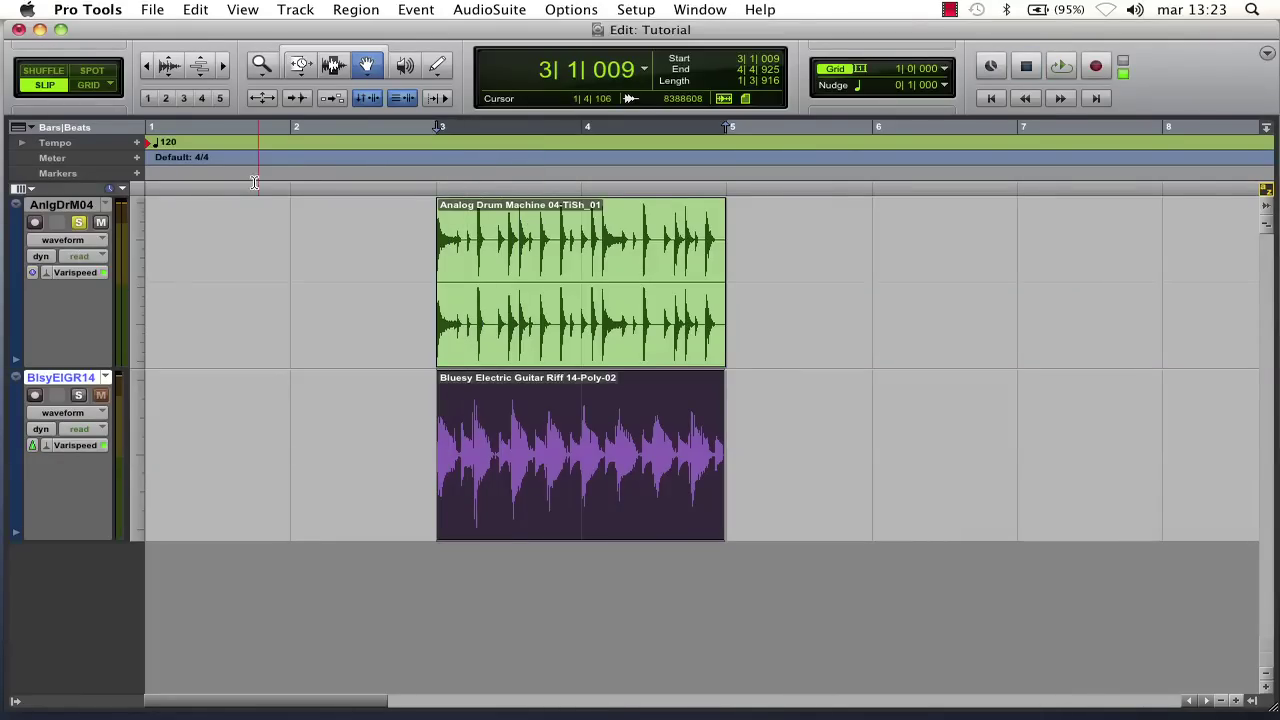
Try a session tempo of 90 BPM with Varispeed on the drum machine track, and undo the tempo change.
double_click(152, 143)
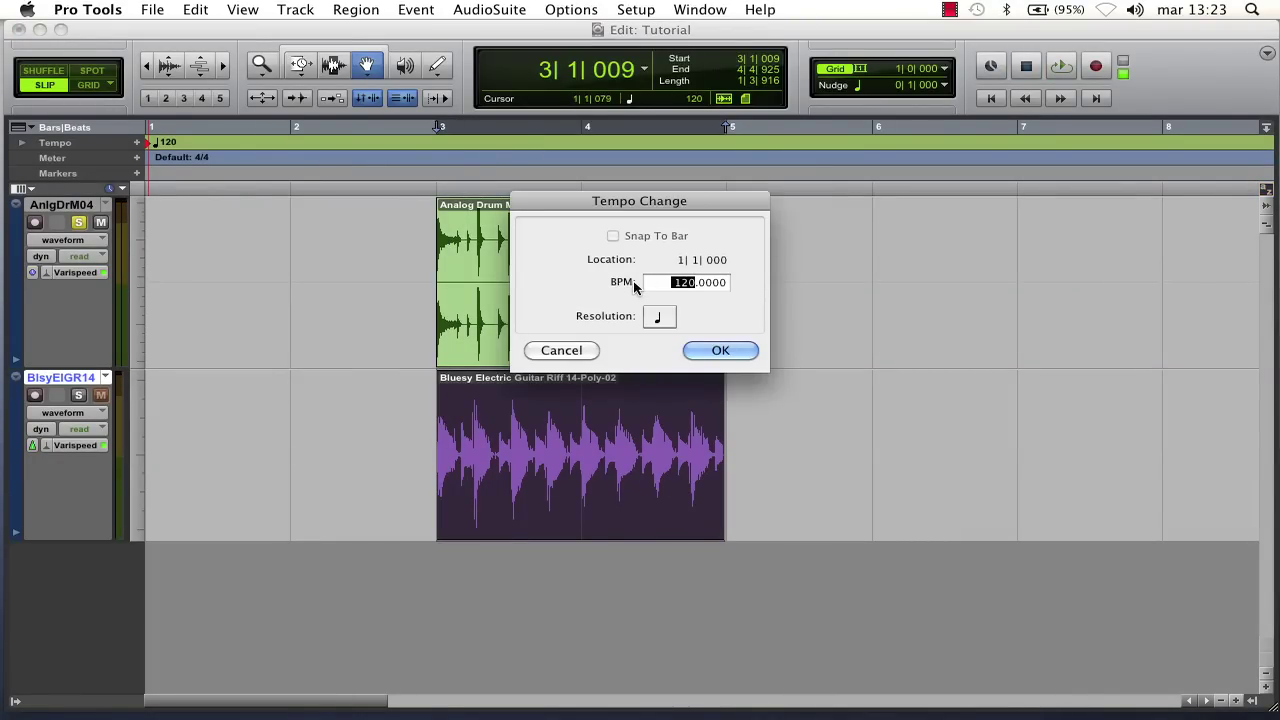
click(721, 349)
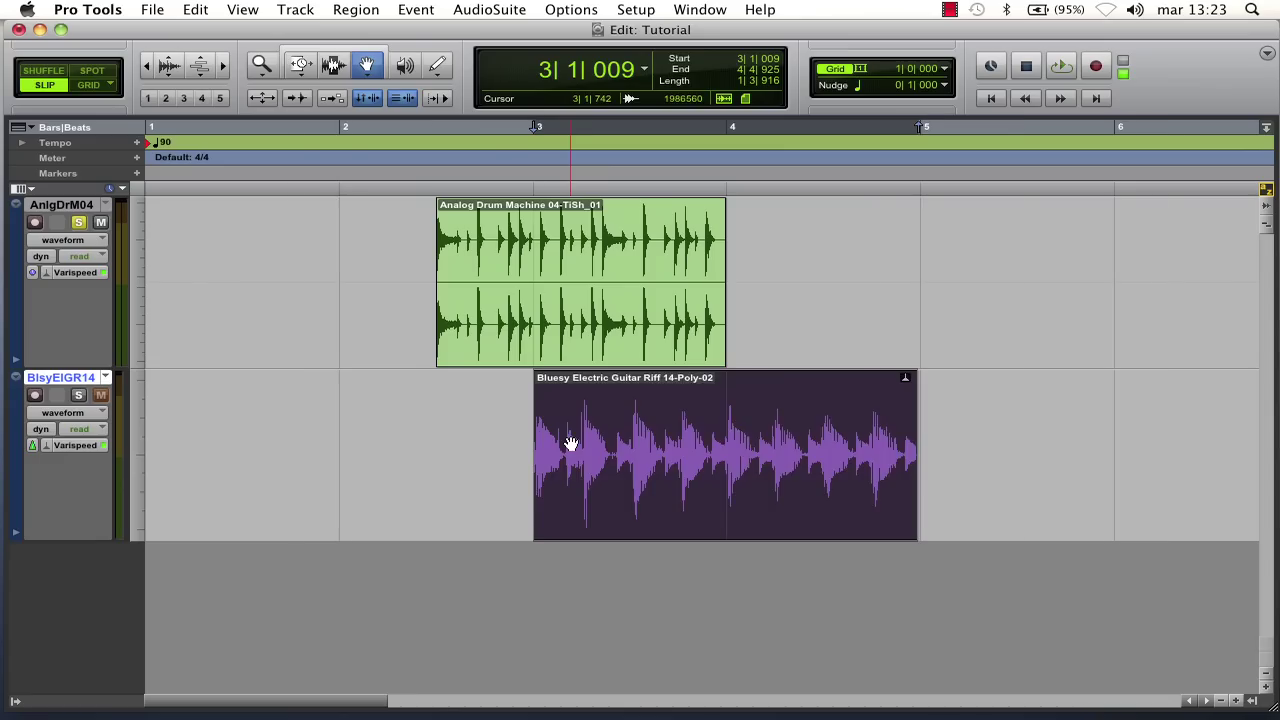
key(super+z)
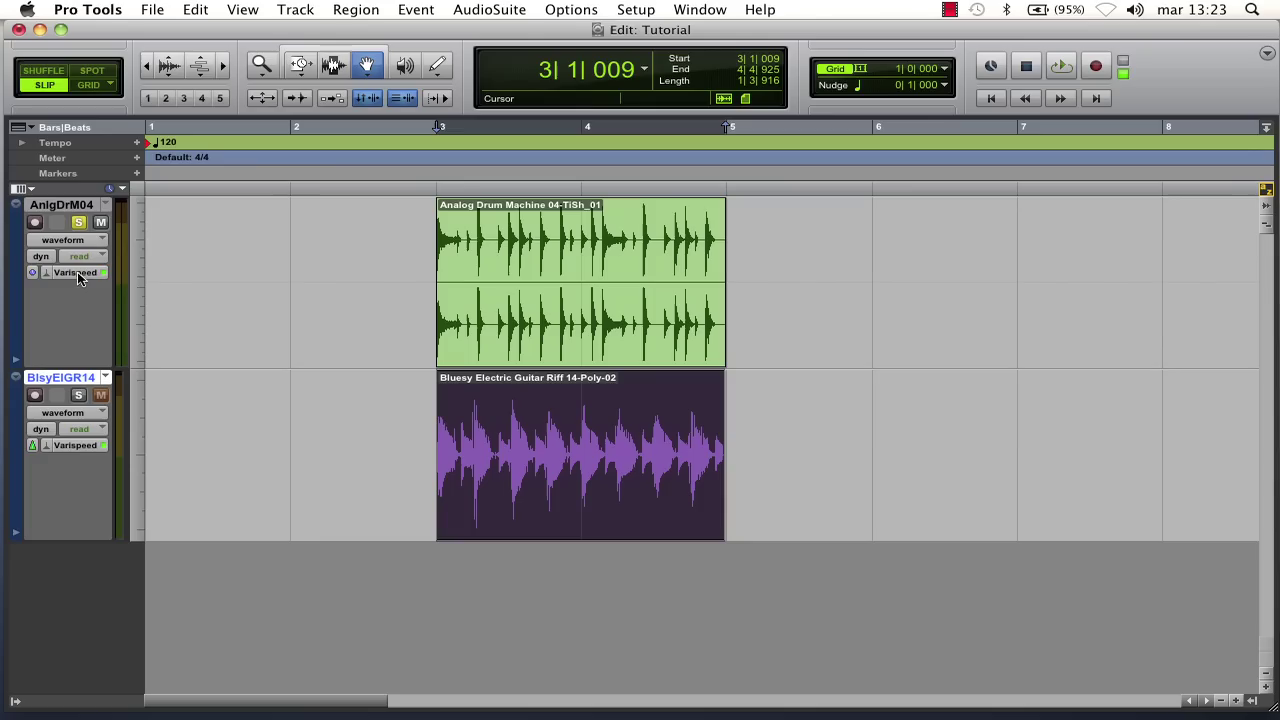
Switch the drum machine track's timebase to ticks and set the session tempo to 90 BPM.
click(35, 274)
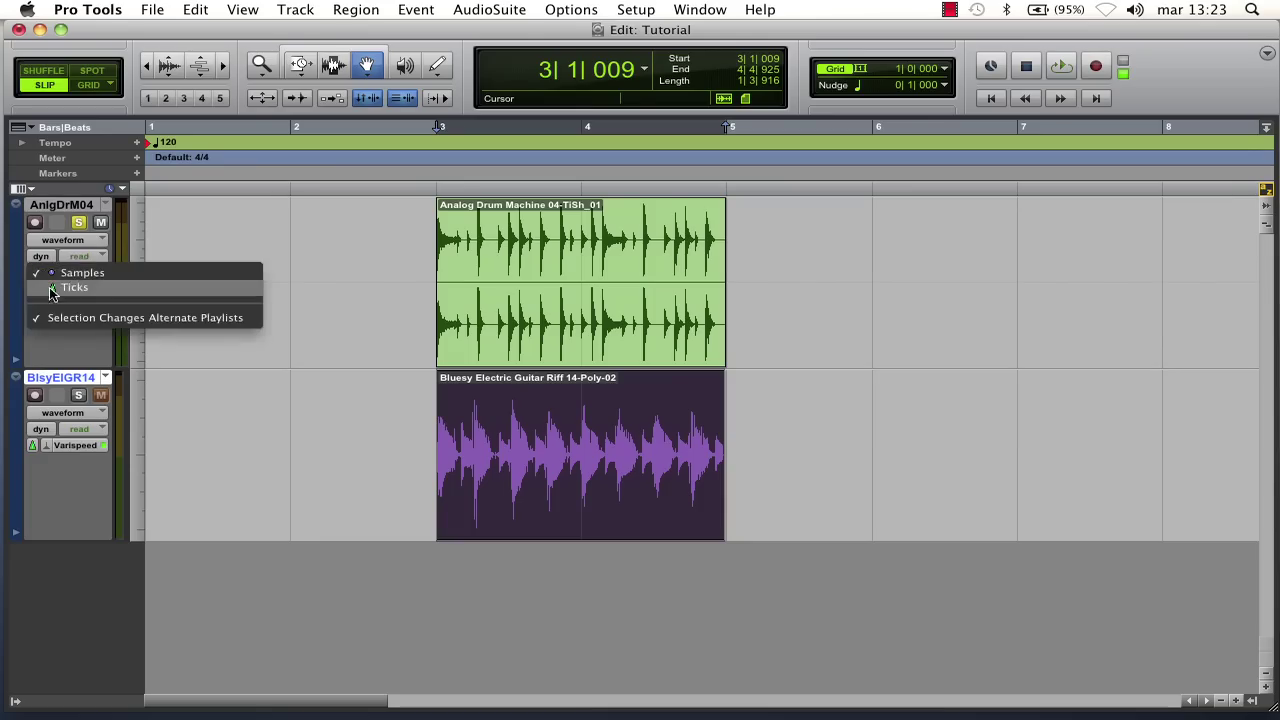
click(49, 287)
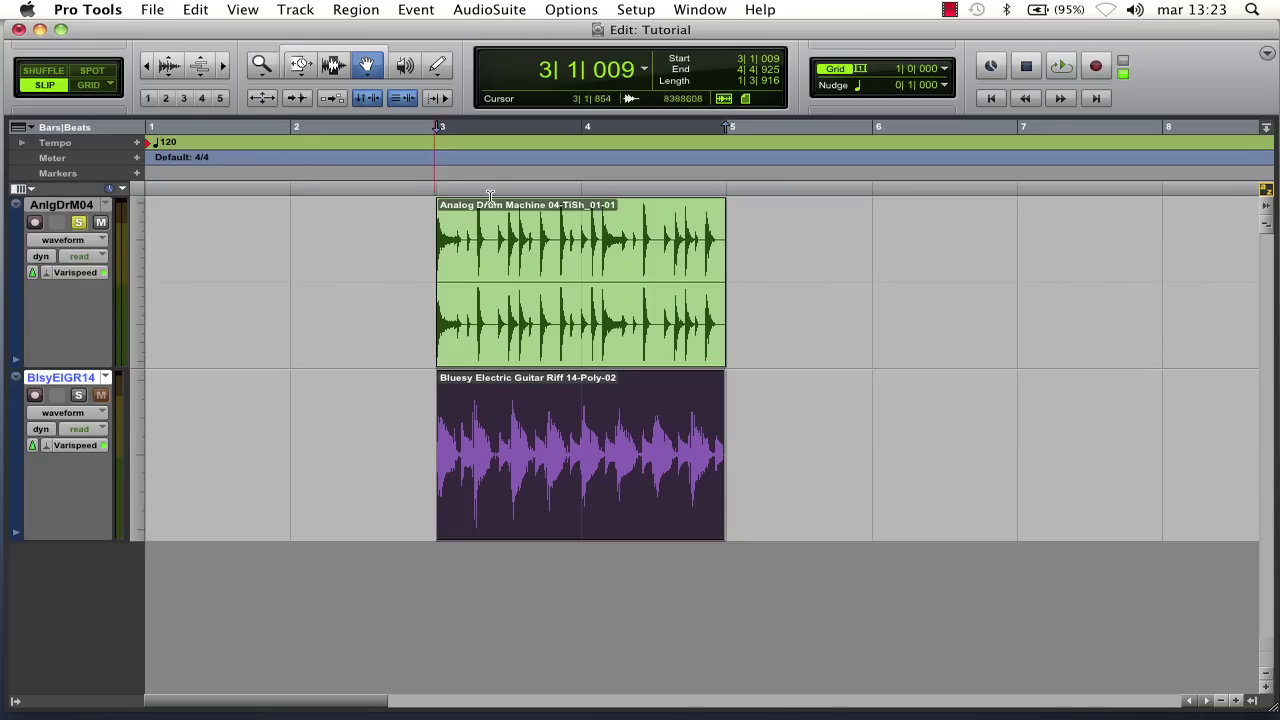
double_click(149, 143)
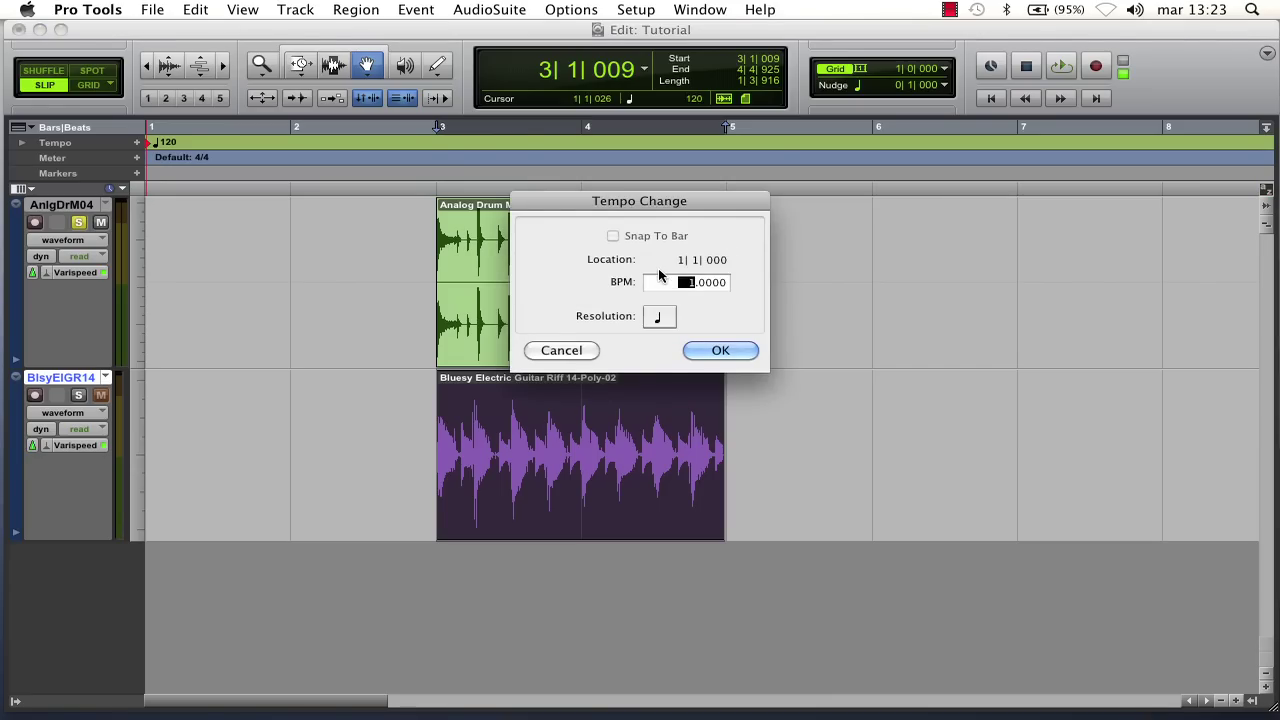
text(90)
click(721, 351)
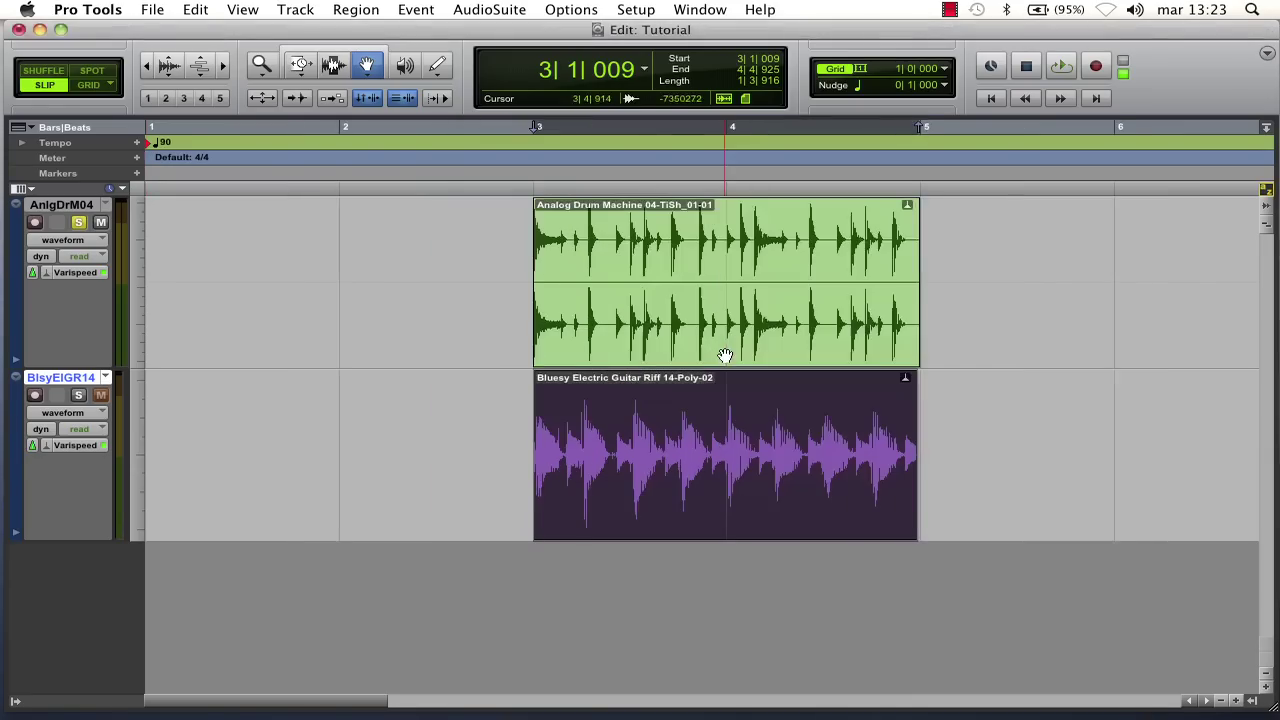
Audition the tick-based drum machine region at 90 BPM and inspect the options of its Varispeed algorithm.
key(space)
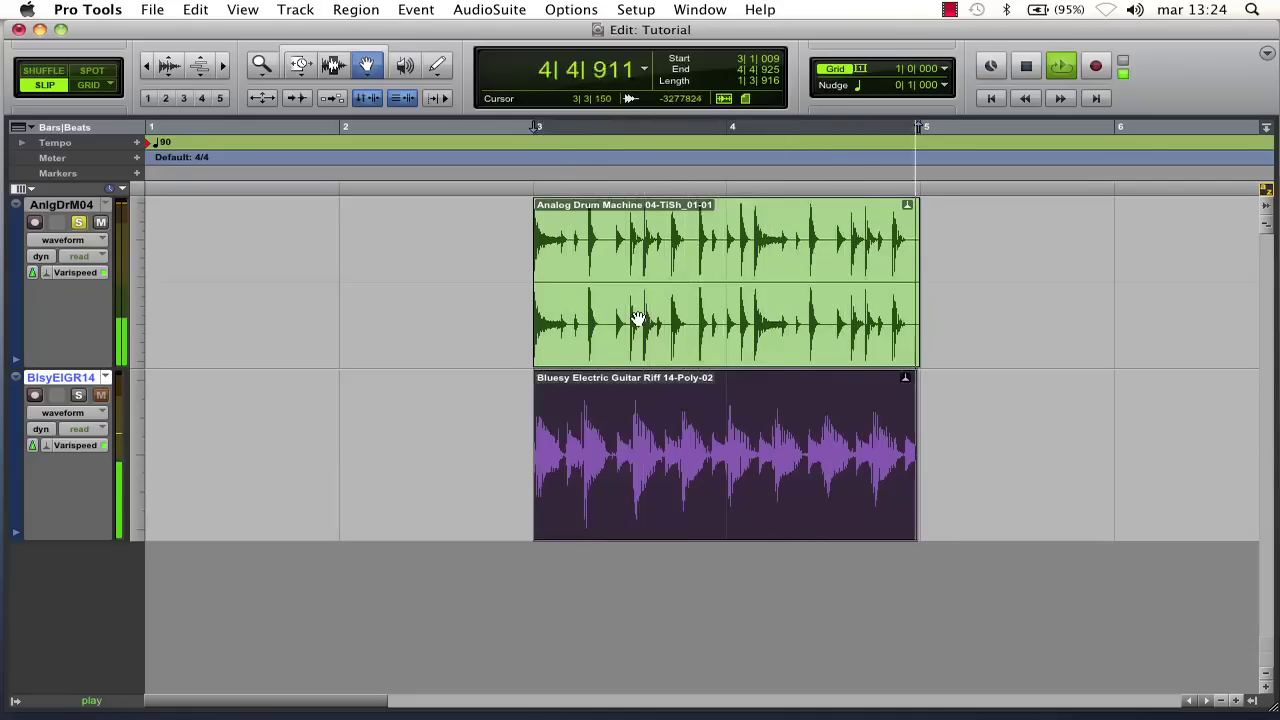
key(space)
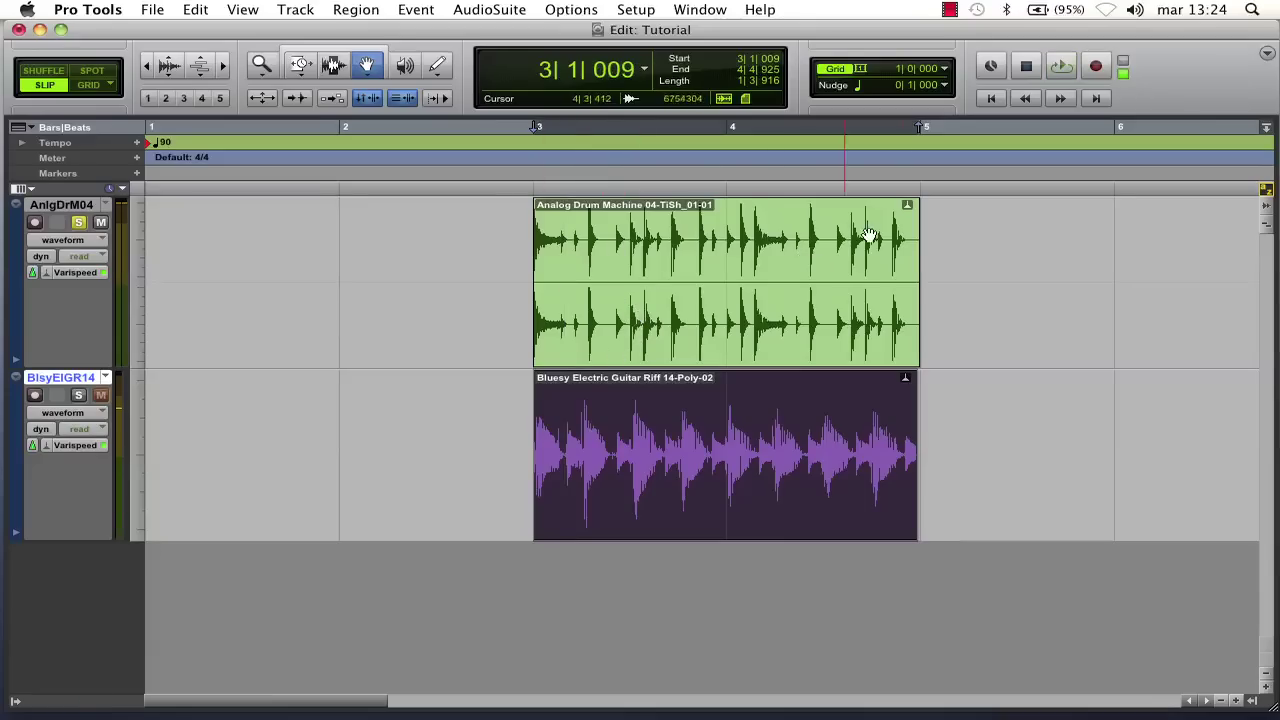
click(69, 273)
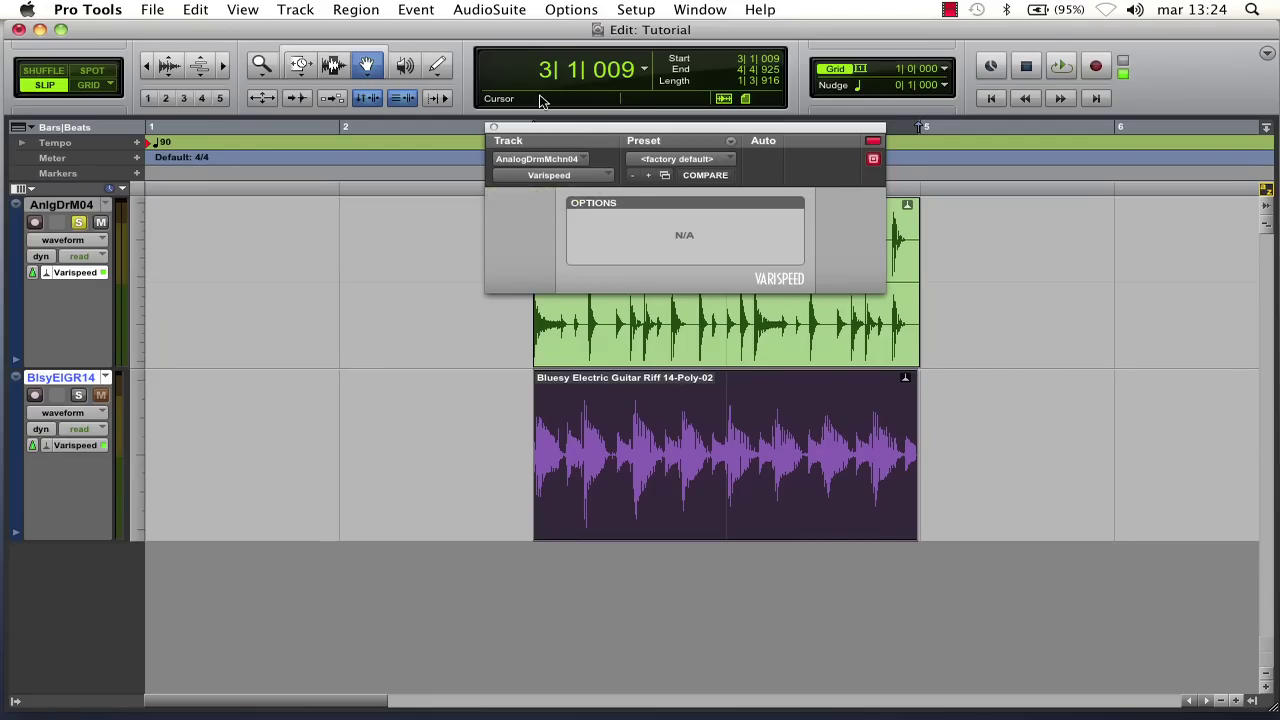
click(493, 128)
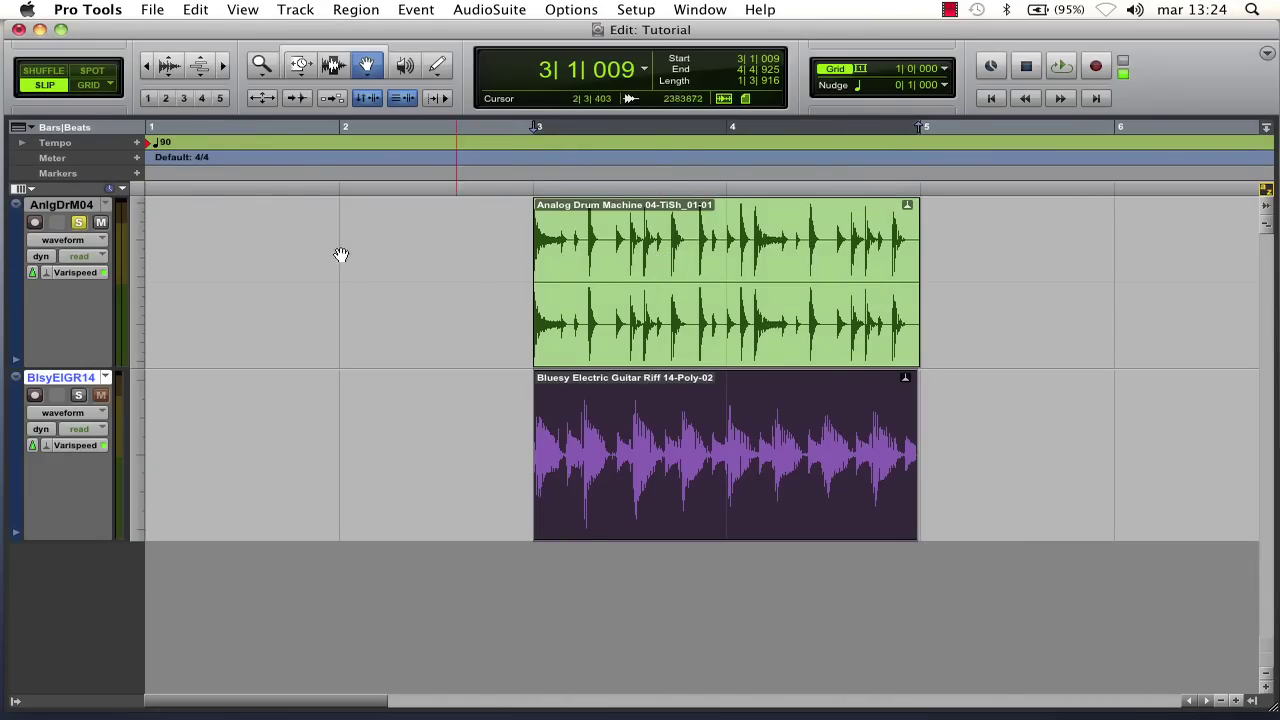
Fit both regions from bar 3 to bar 5 across the timeline and save that view as zoom preset 5.
click(187, 98)
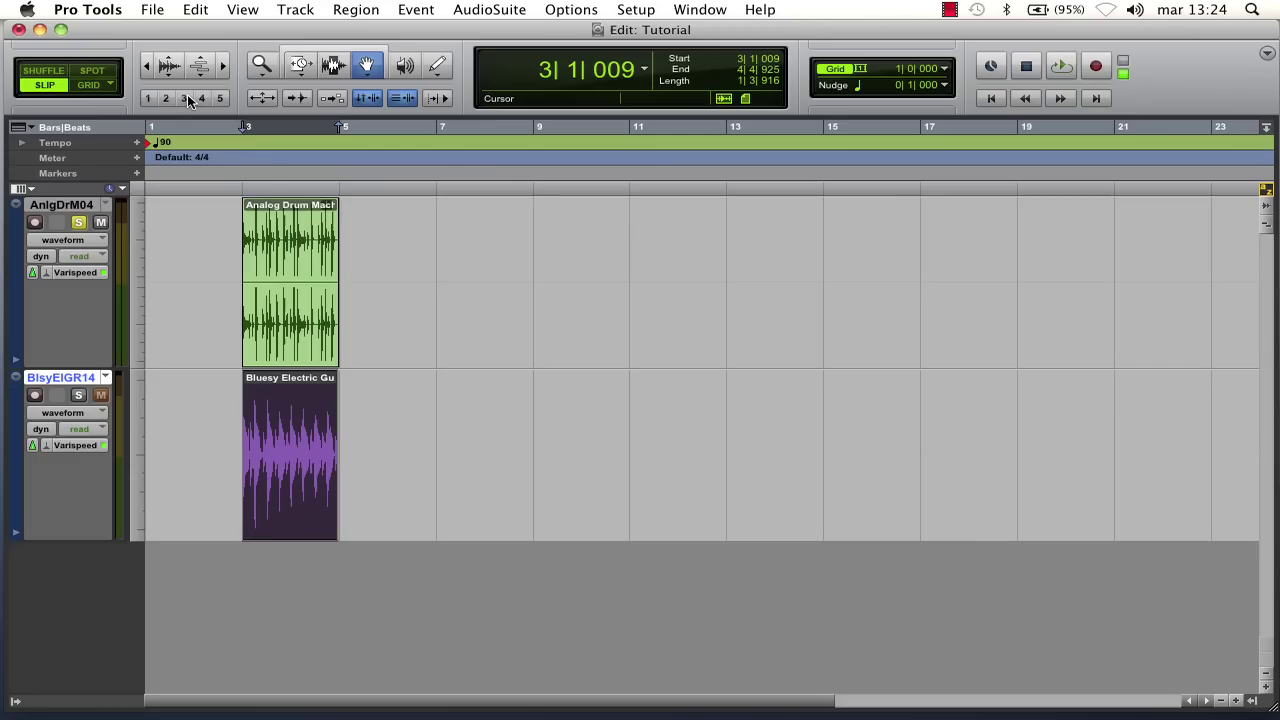
click(204, 98)
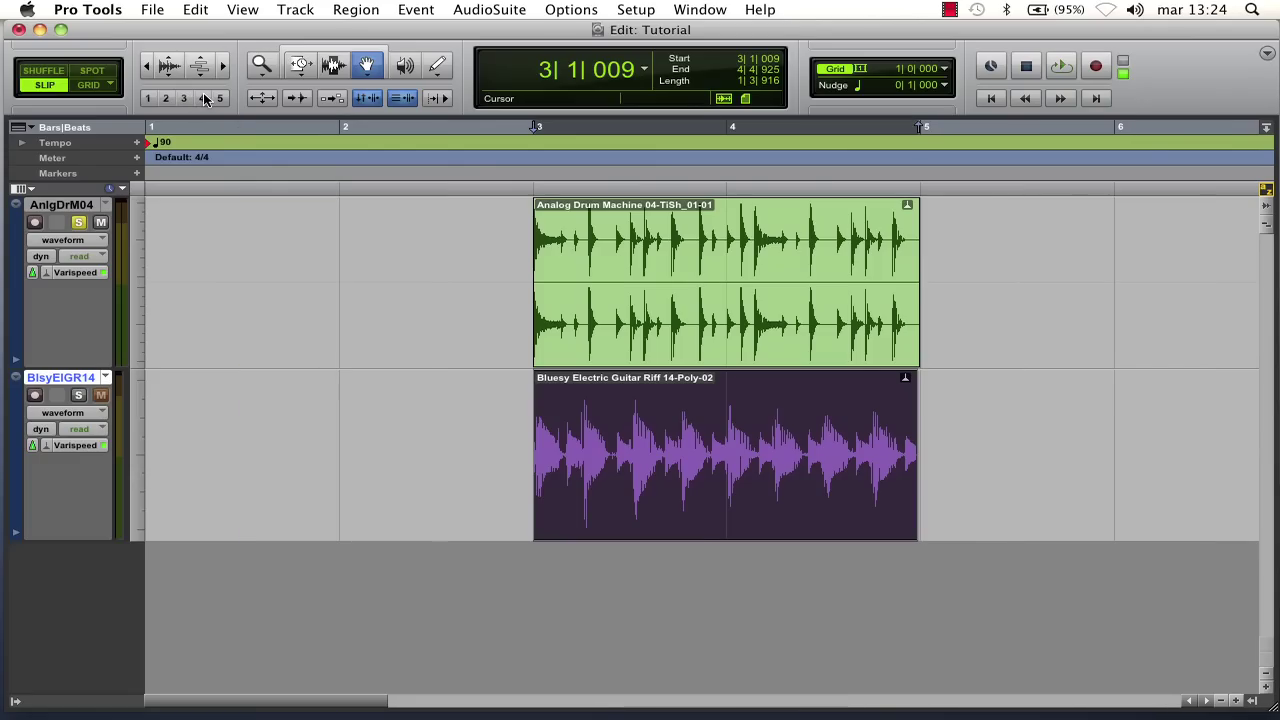
click(221, 98)
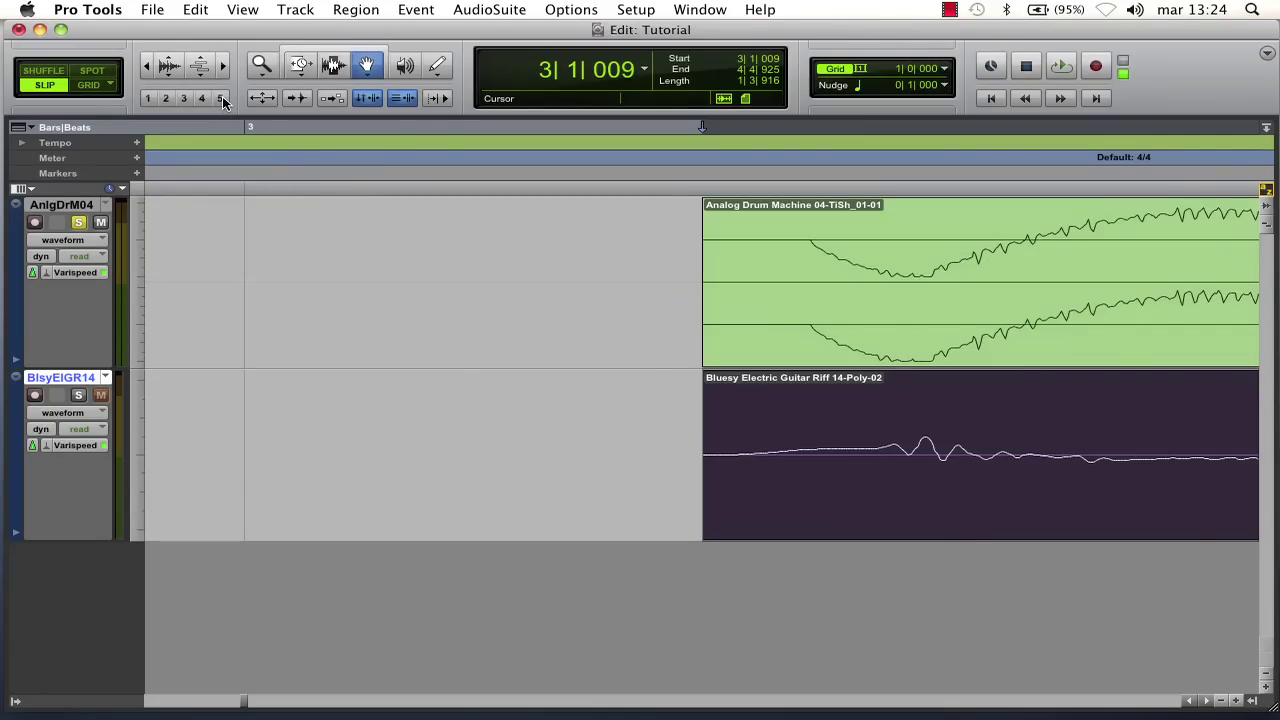
click(1222, 705)
click(1222, 705)
click(1222, 705)
click(1222, 705)
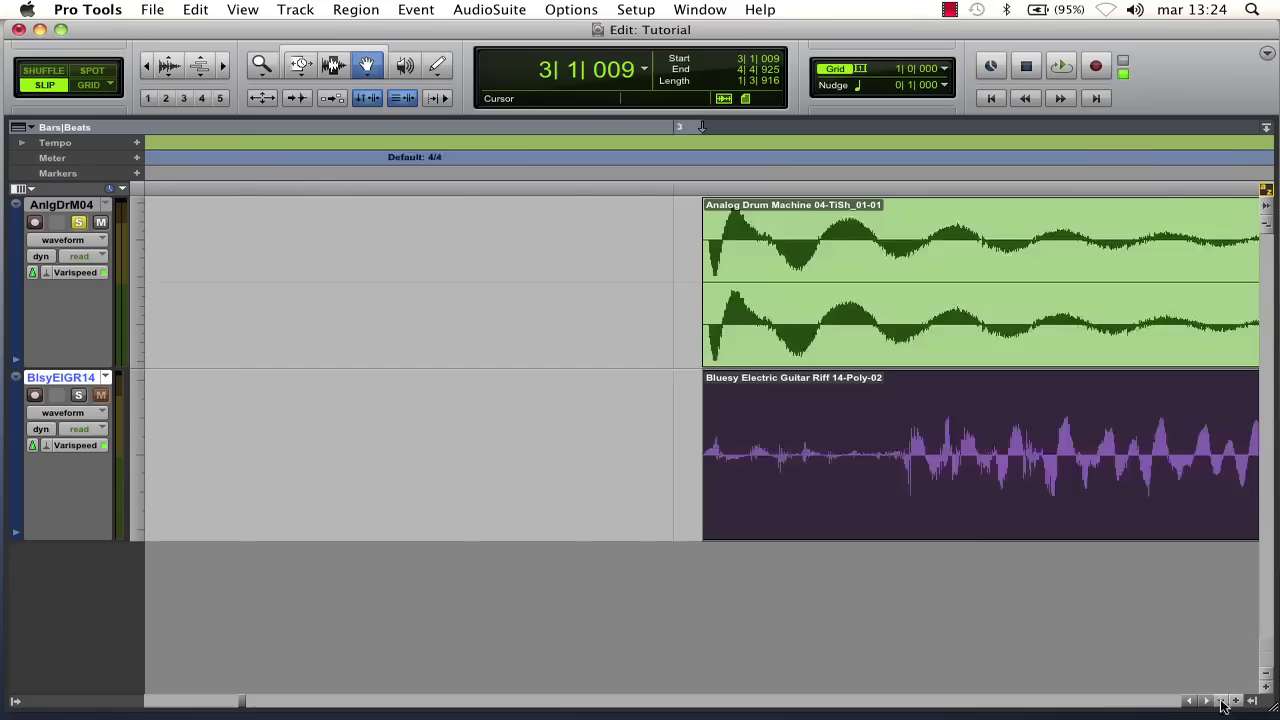
click(1222, 705)
click(1222, 705)
click(1222, 705)
click(1222, 705)
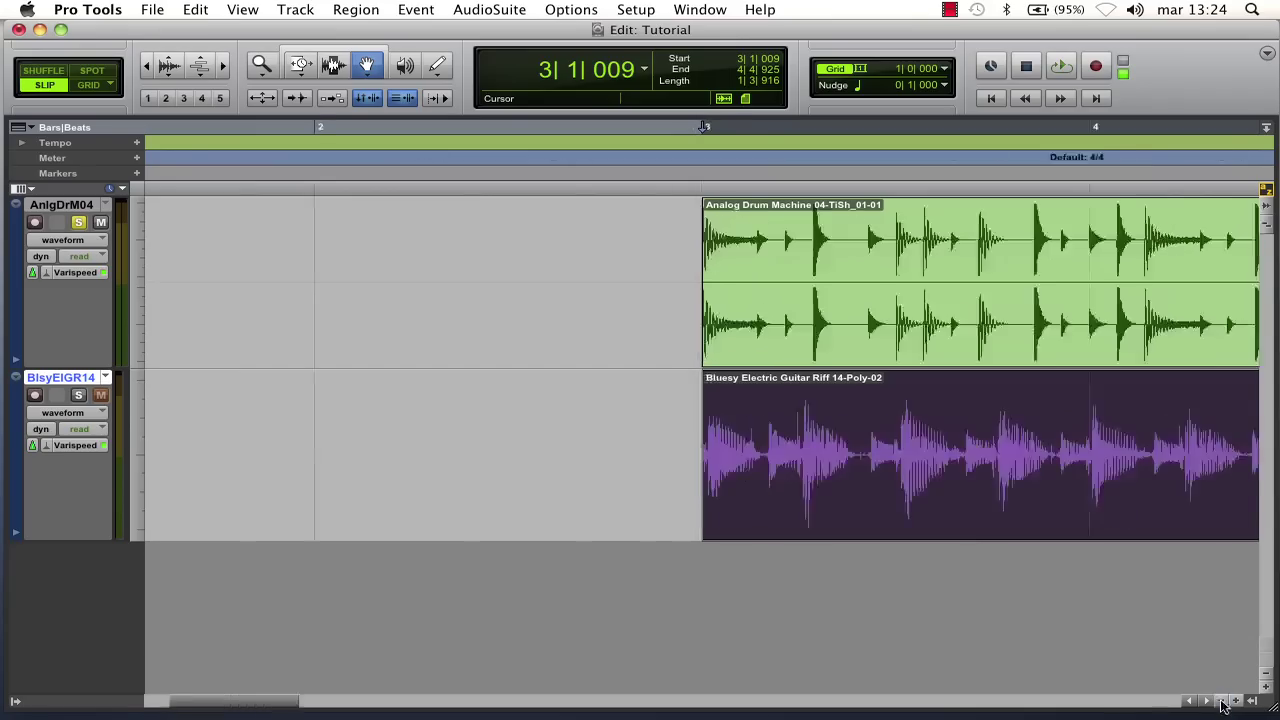
click(1222, 705)
click(1236, 705)
drag(283, 710, 323, 710)
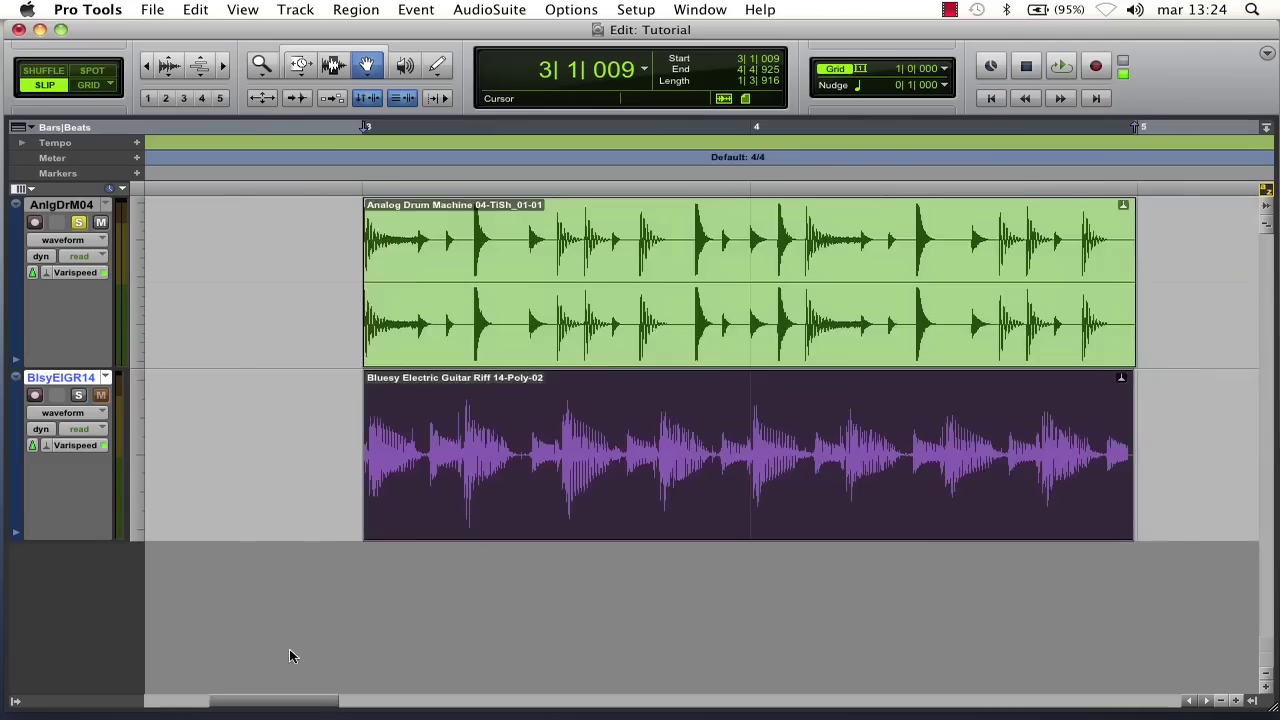
click(220, 100)
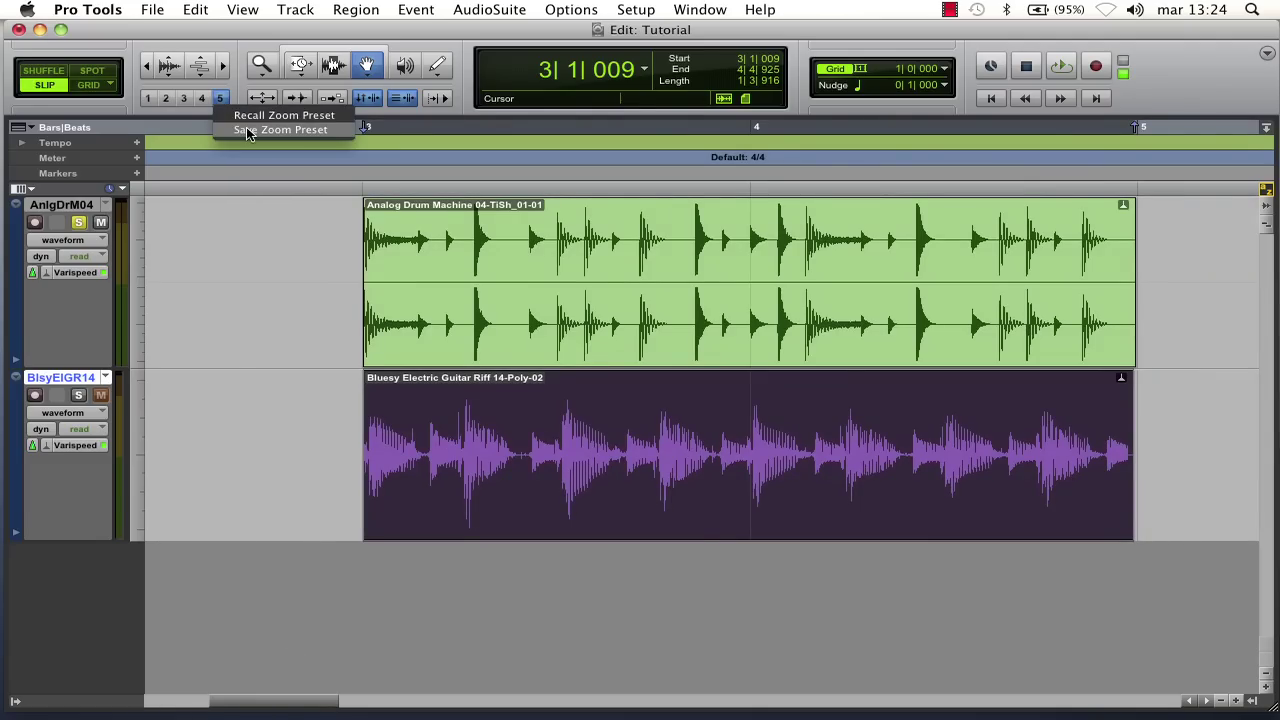
click(247, 131)
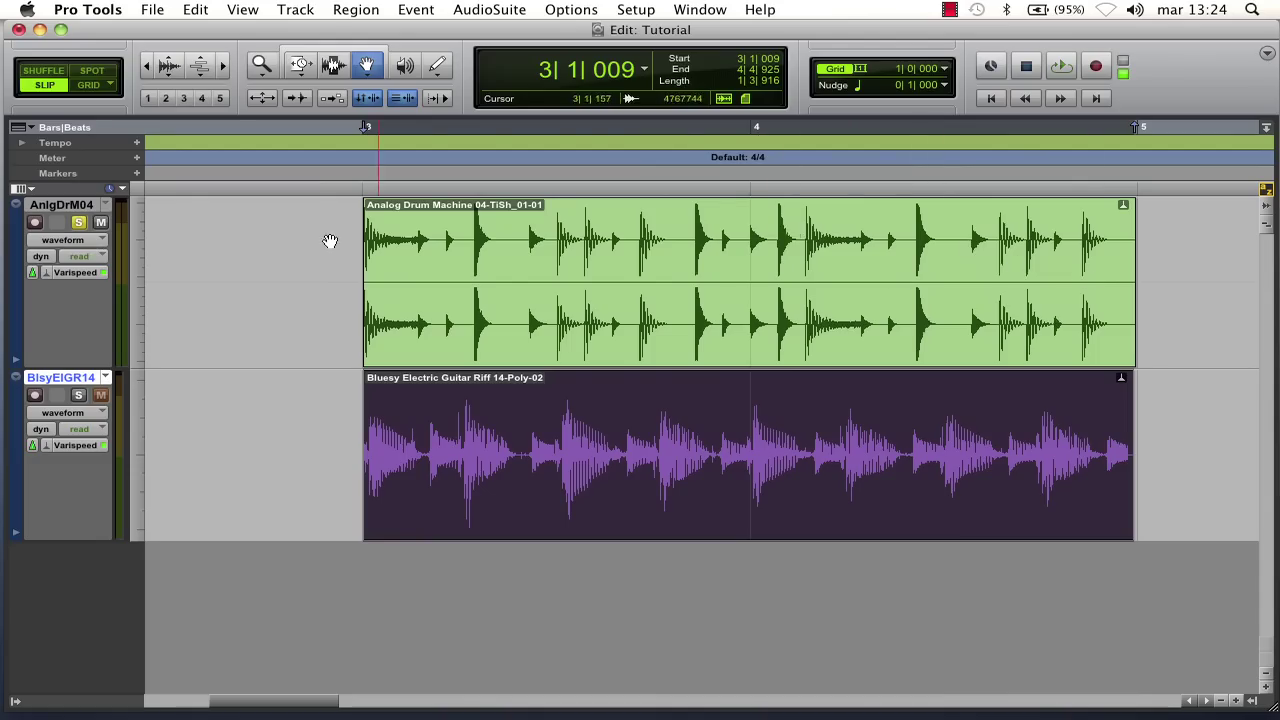
Show the drum machine track in analysis view and change its Elastic Audio algorithm to Rhythmic.
click(59, 245)
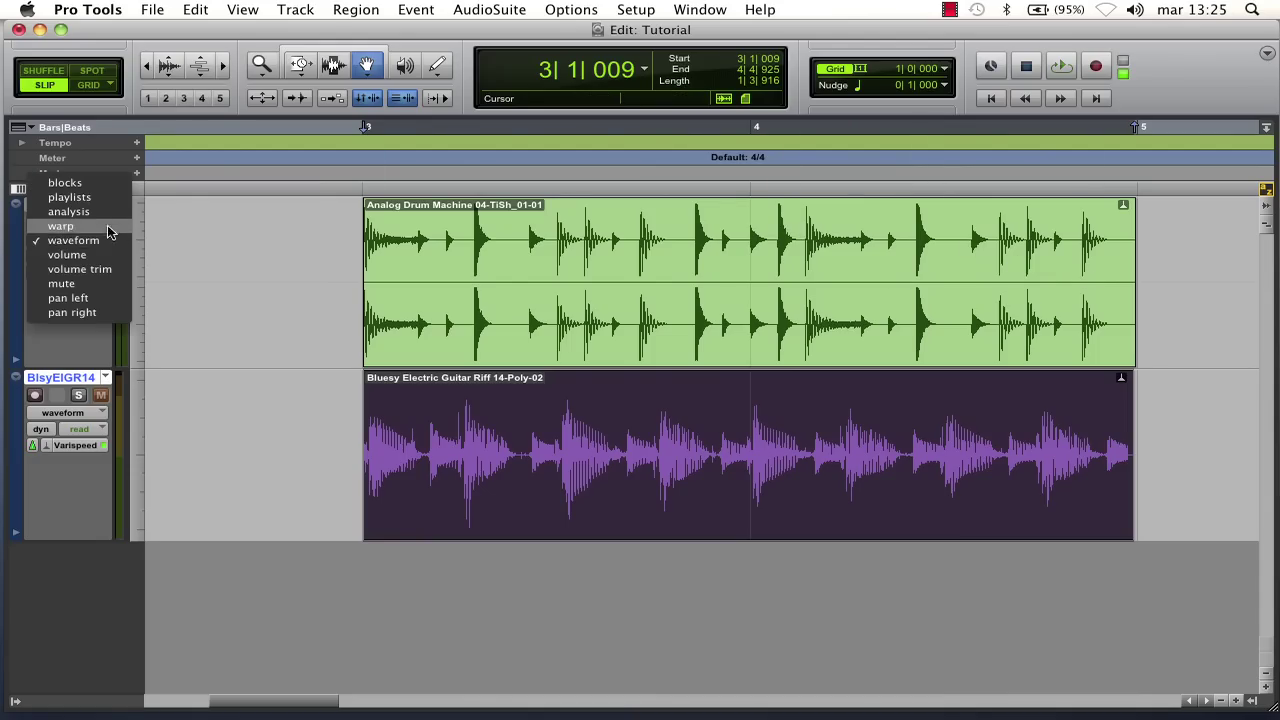
click(68, 212)
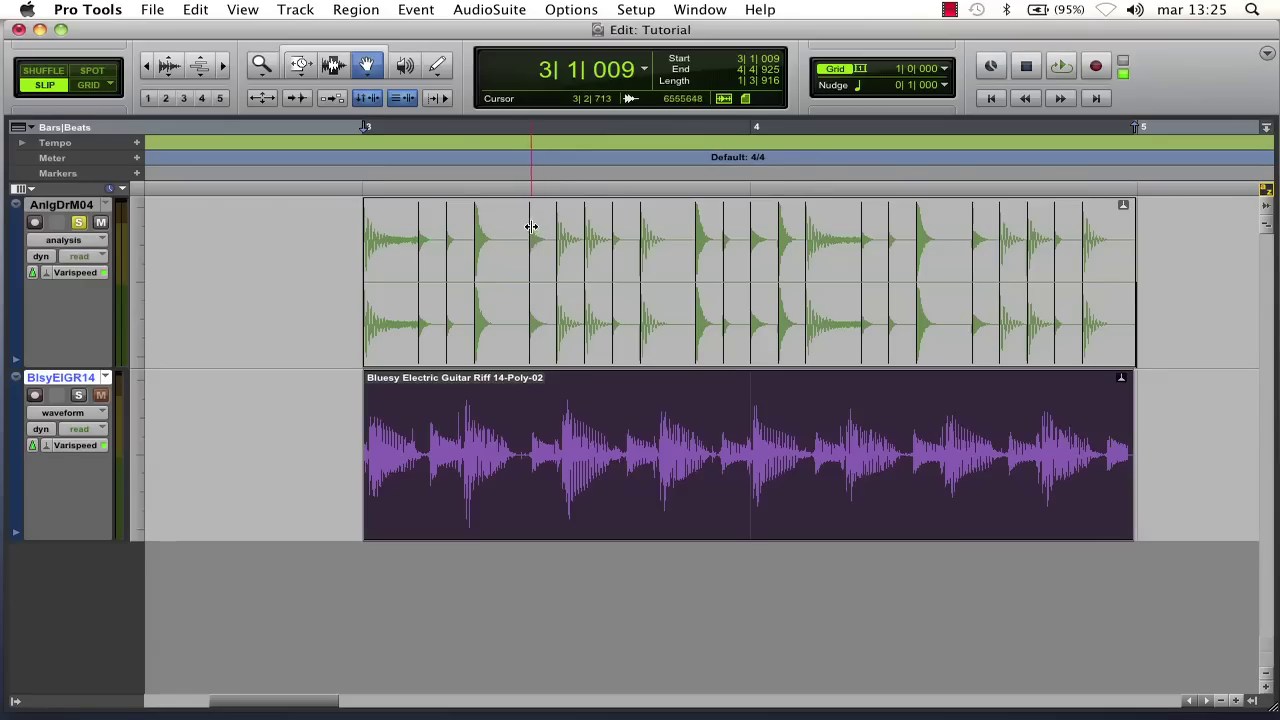
click(77, 273)
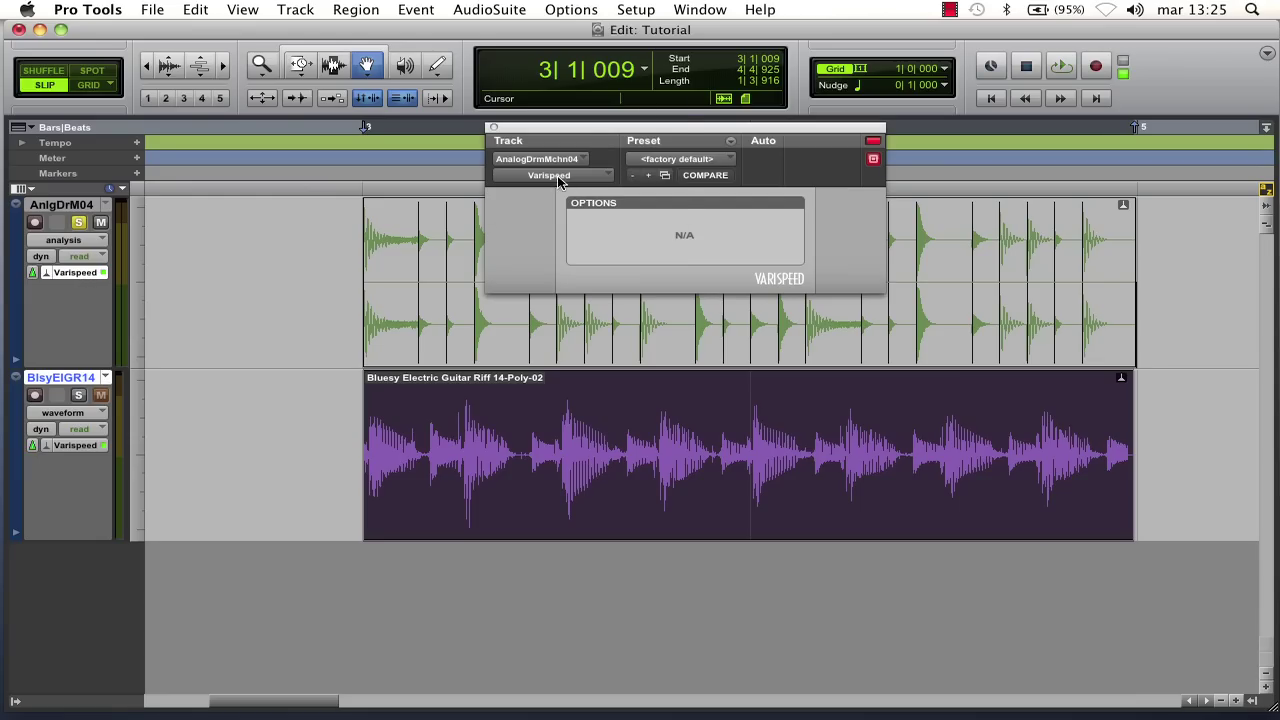
click(558, 177)
click(550, 147)
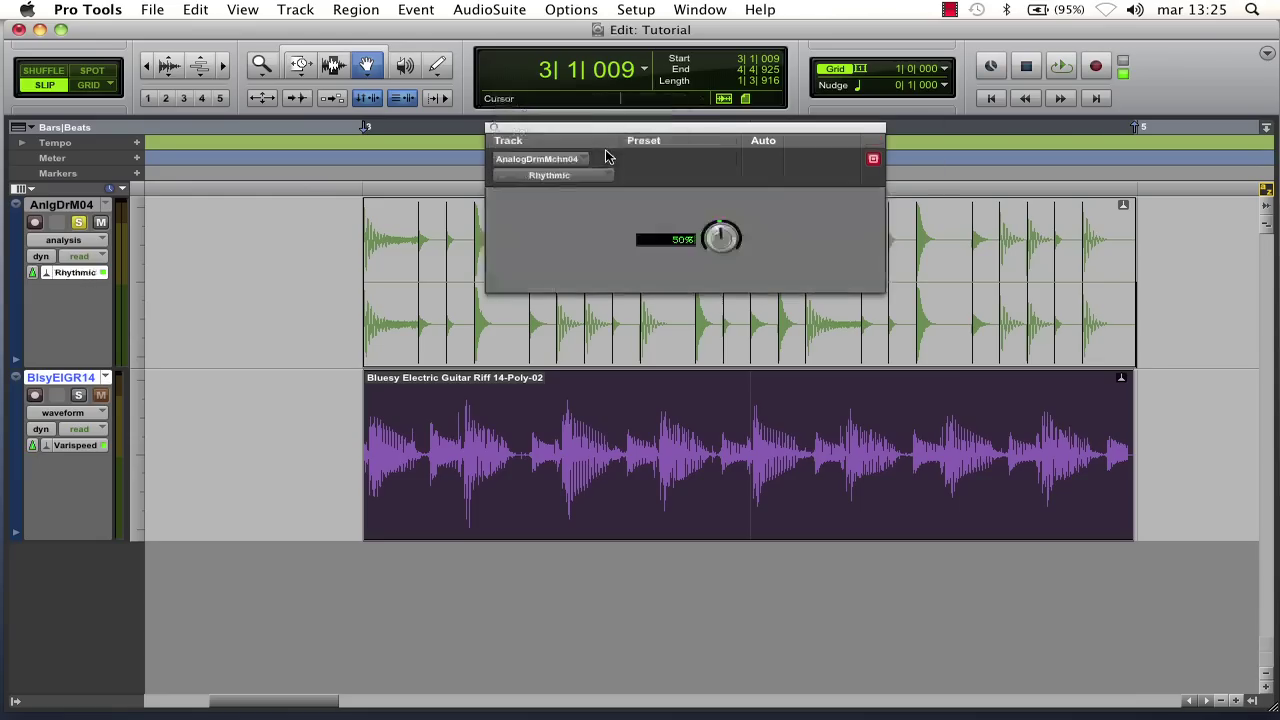
click(493, 129)
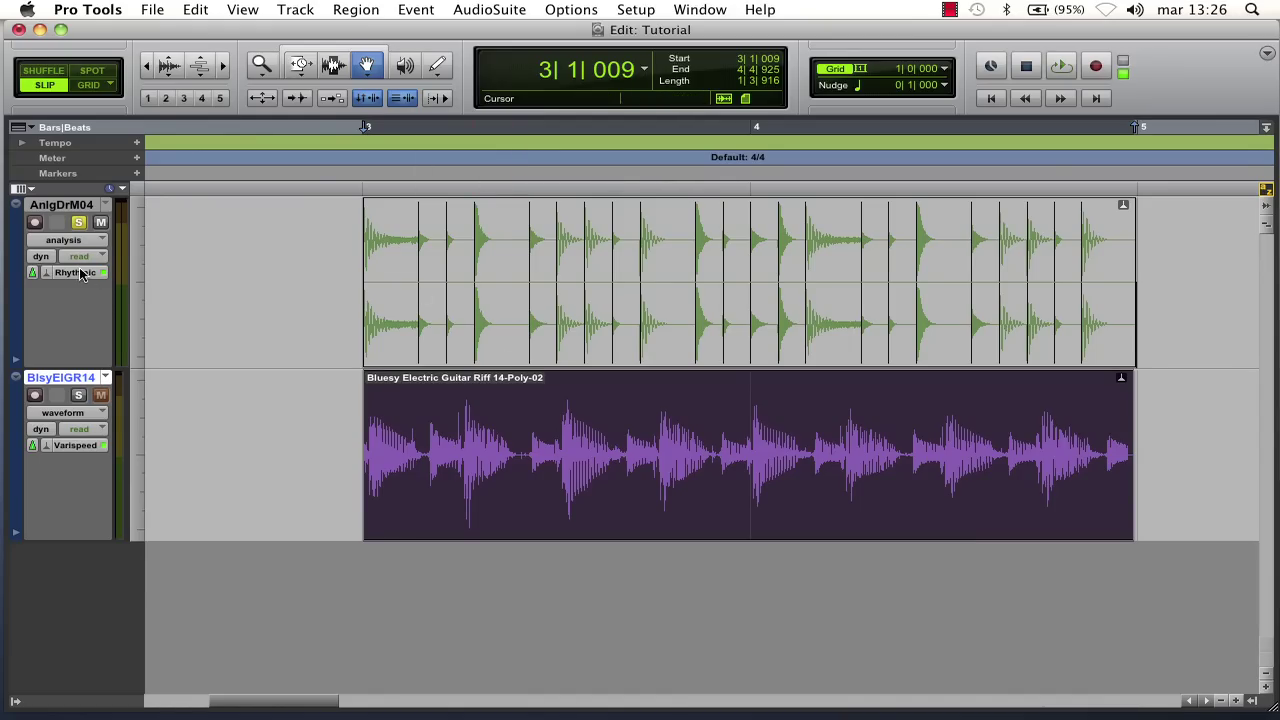
Switch the drum machine track to warp view, try a telescoping warp by pulling the fifth hit earlier, and undo the warp.
click(66, 241)
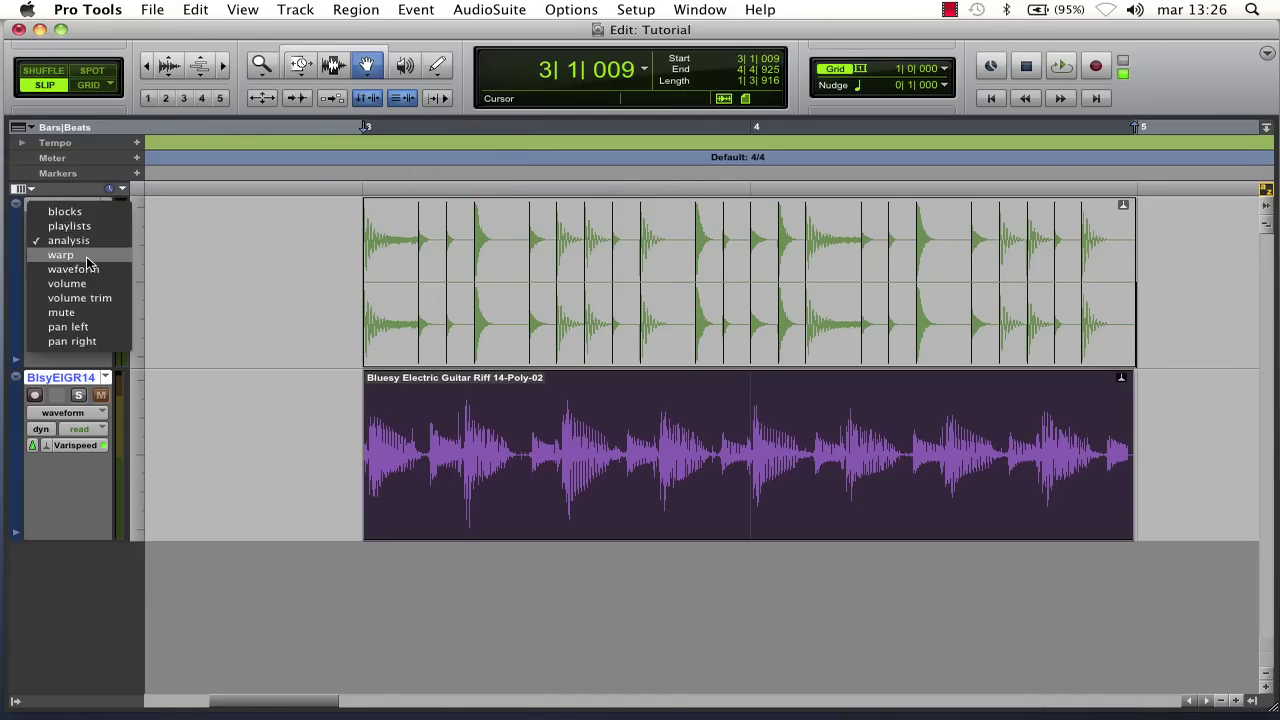
click(62, 256)
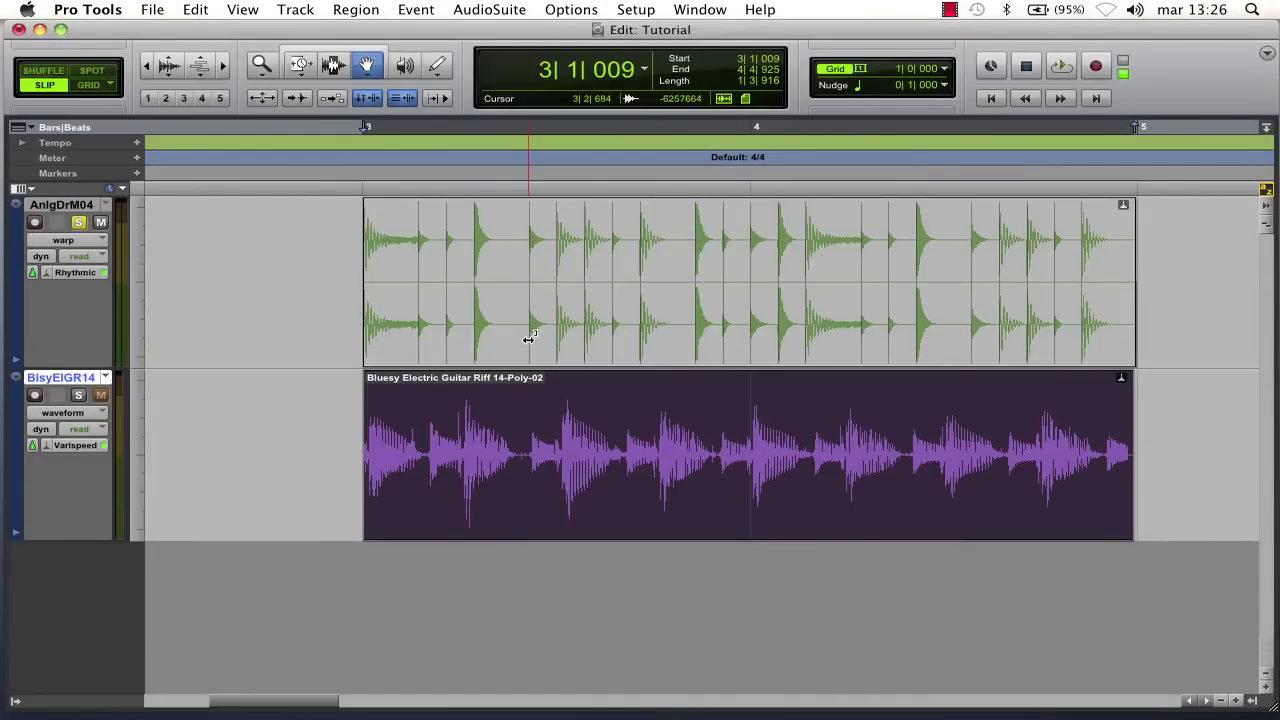
drag(529, 348, 520, 352)
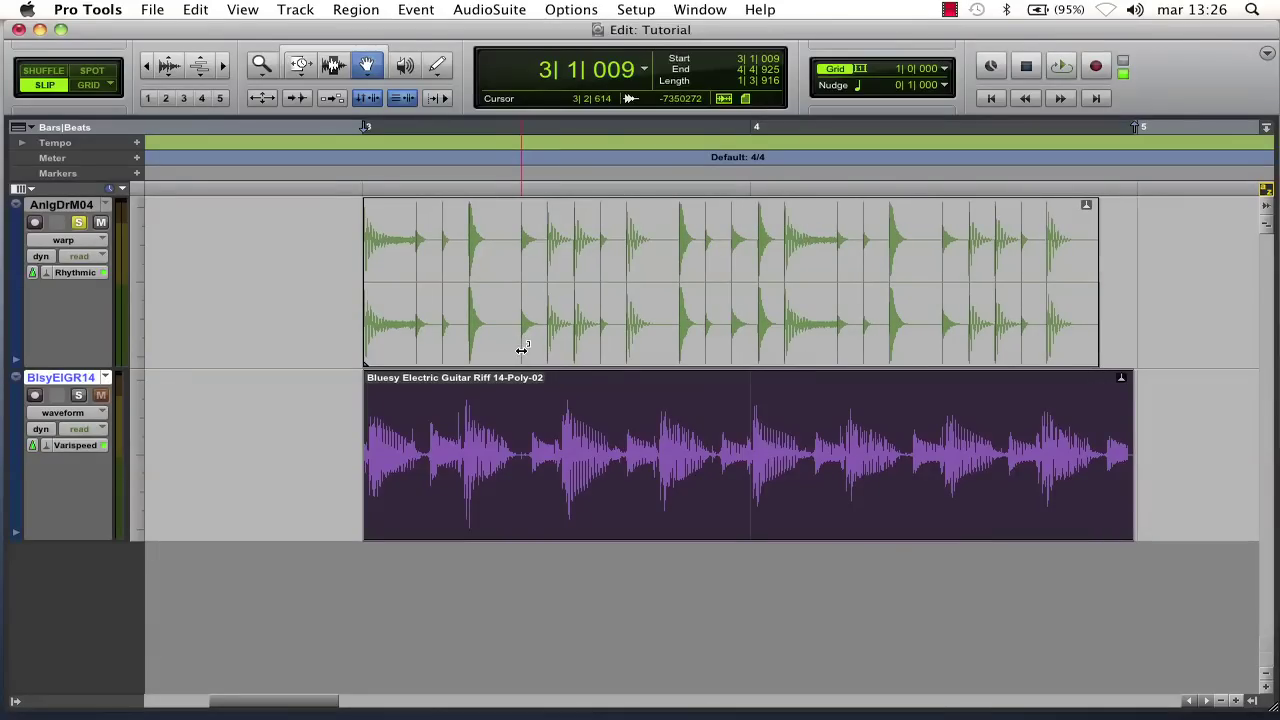
key(super+z)
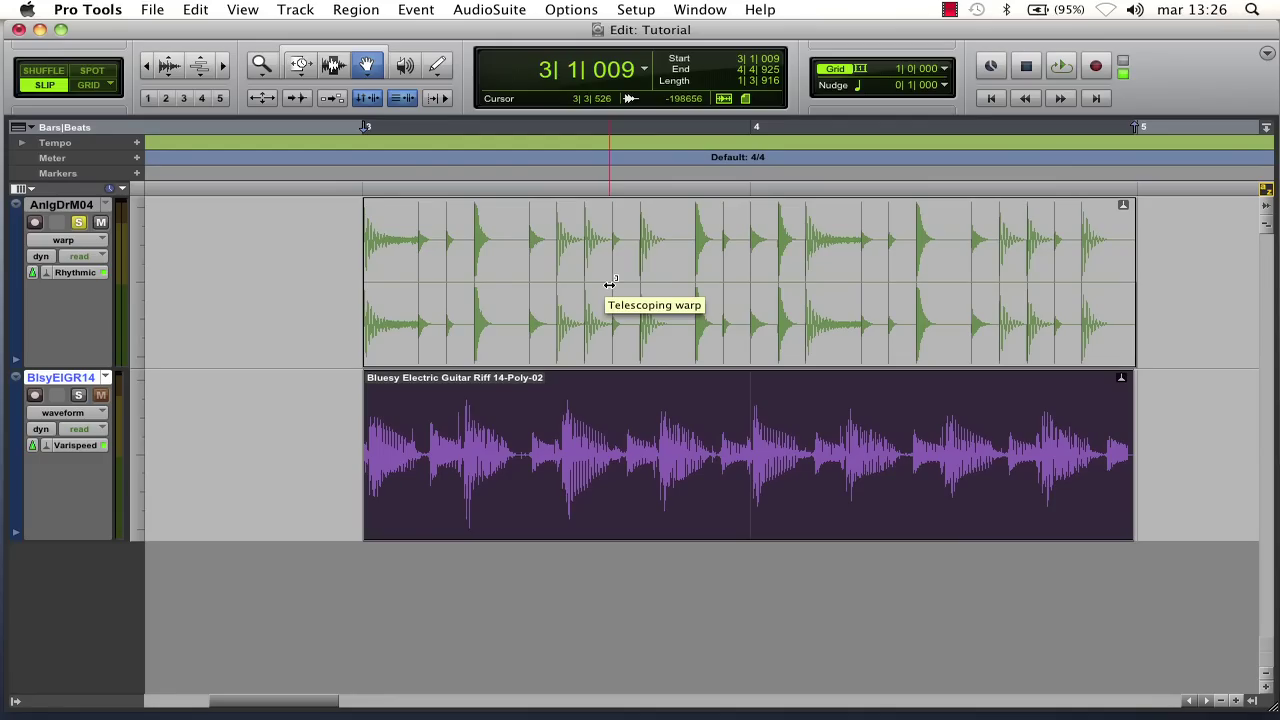
Add warp markers to the third and tenth hits of the drum machine region.
click(447, 355)
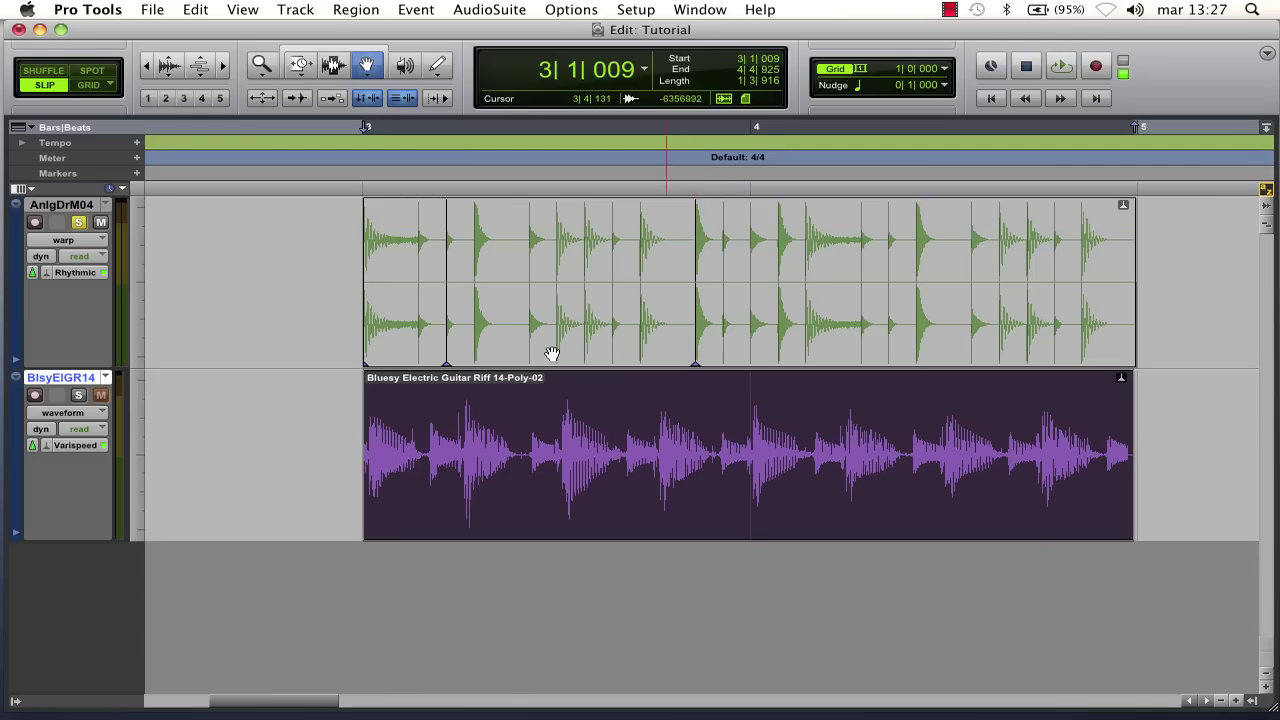
Reduce the guitar track's height to micro and delete its region.
click(136, 410)
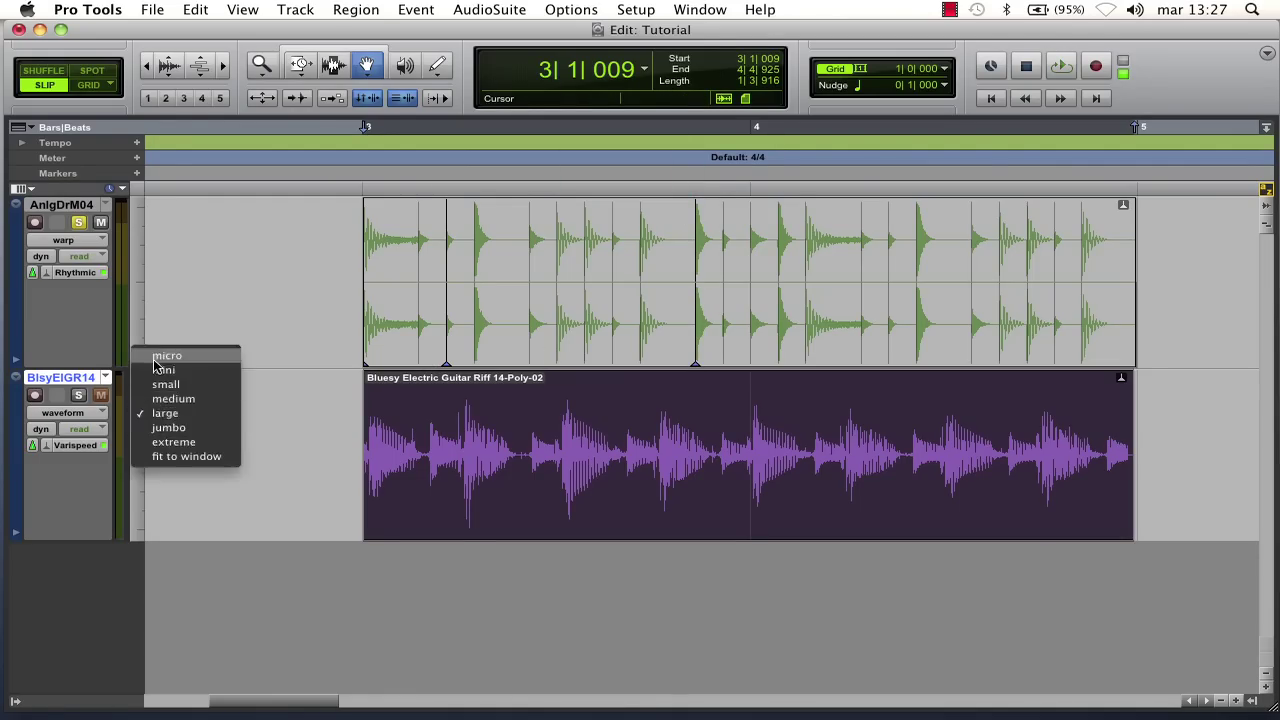
click(157, 364)
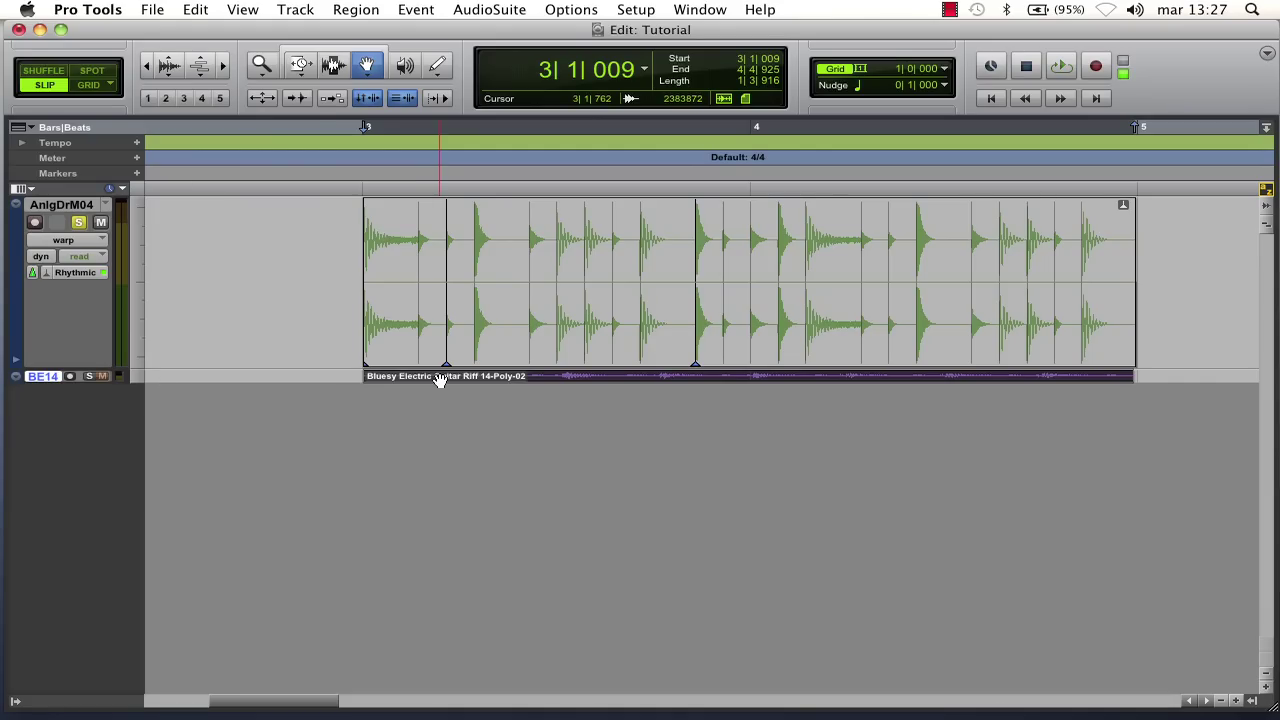
key(Delete)
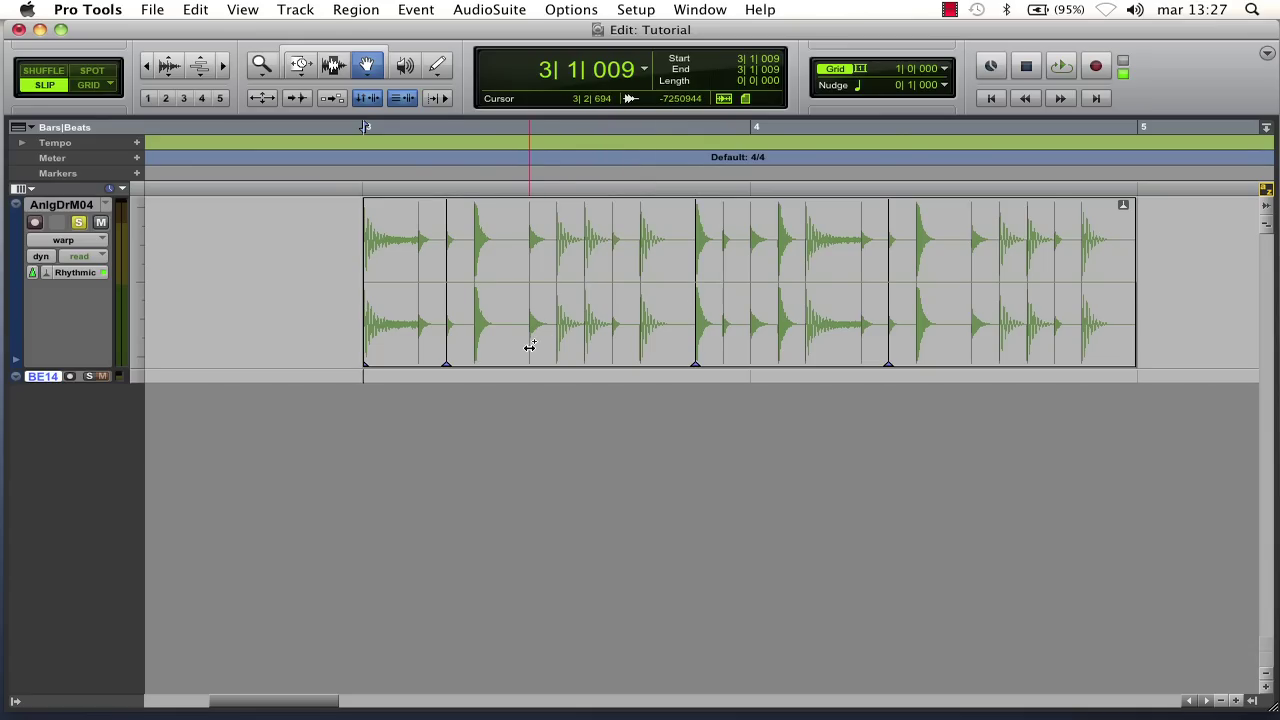
Warp the drum region's fifth hit slightly earlier and its eighth hit slightly later, and remove the warp markers from both hits.
mouse_move(530, 346)
mouse_down()
mouse_move(569, 346)
mouse_move(500, 346)
mouse_move(548, 346)
mouse_move(524, 346)
mouse_up()
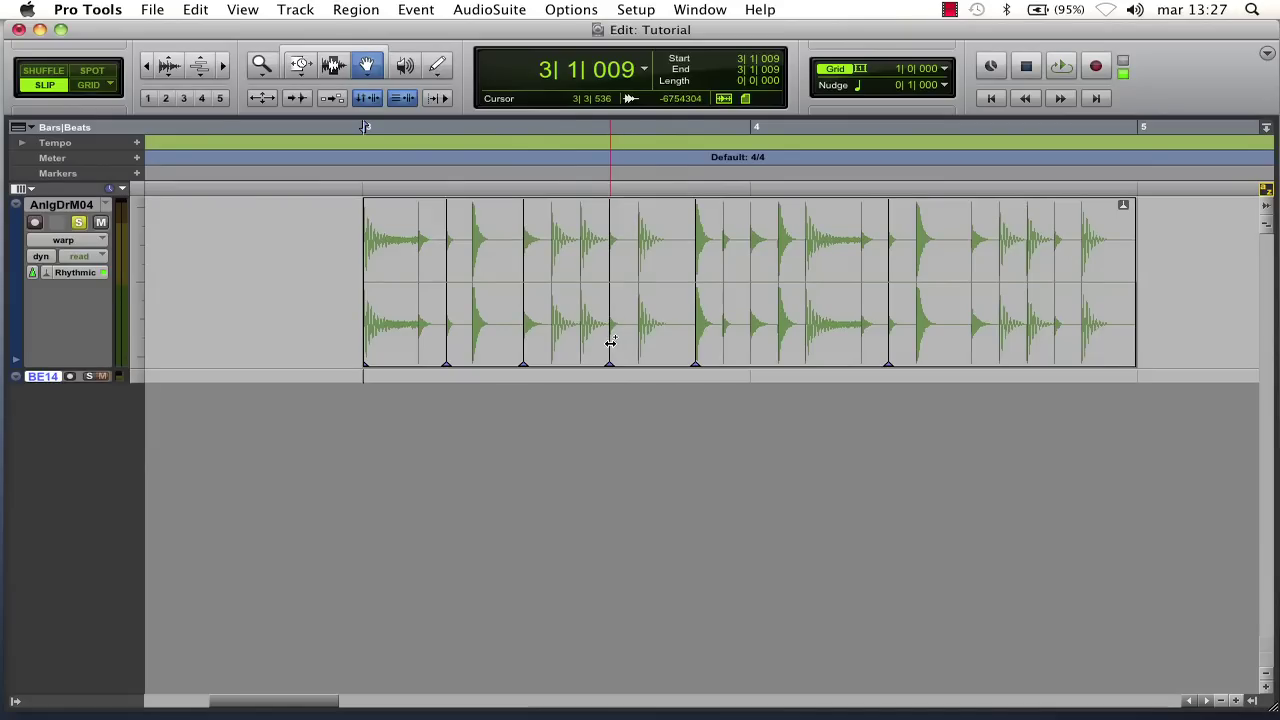
mouse_move(610, 342)
mouse_down()
mouse_move(640, 340)
mouse_move(620, 366)
mouse_up()
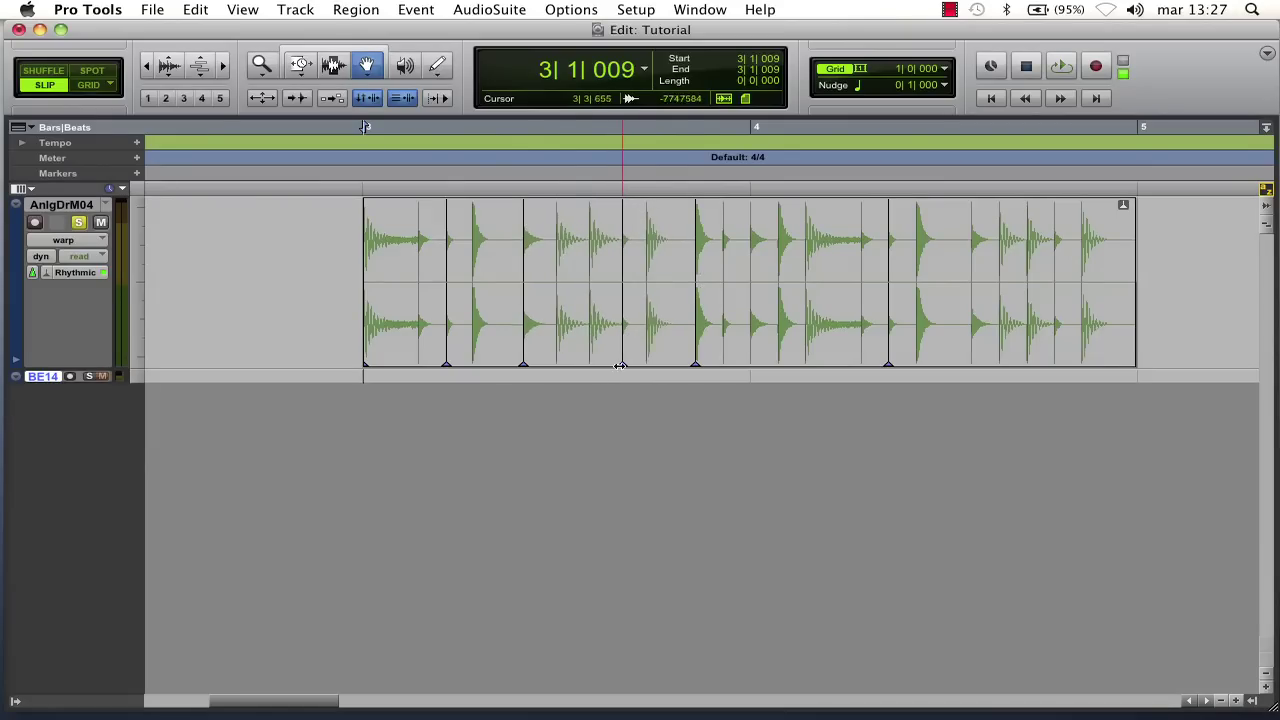
alt+click(622, 360)
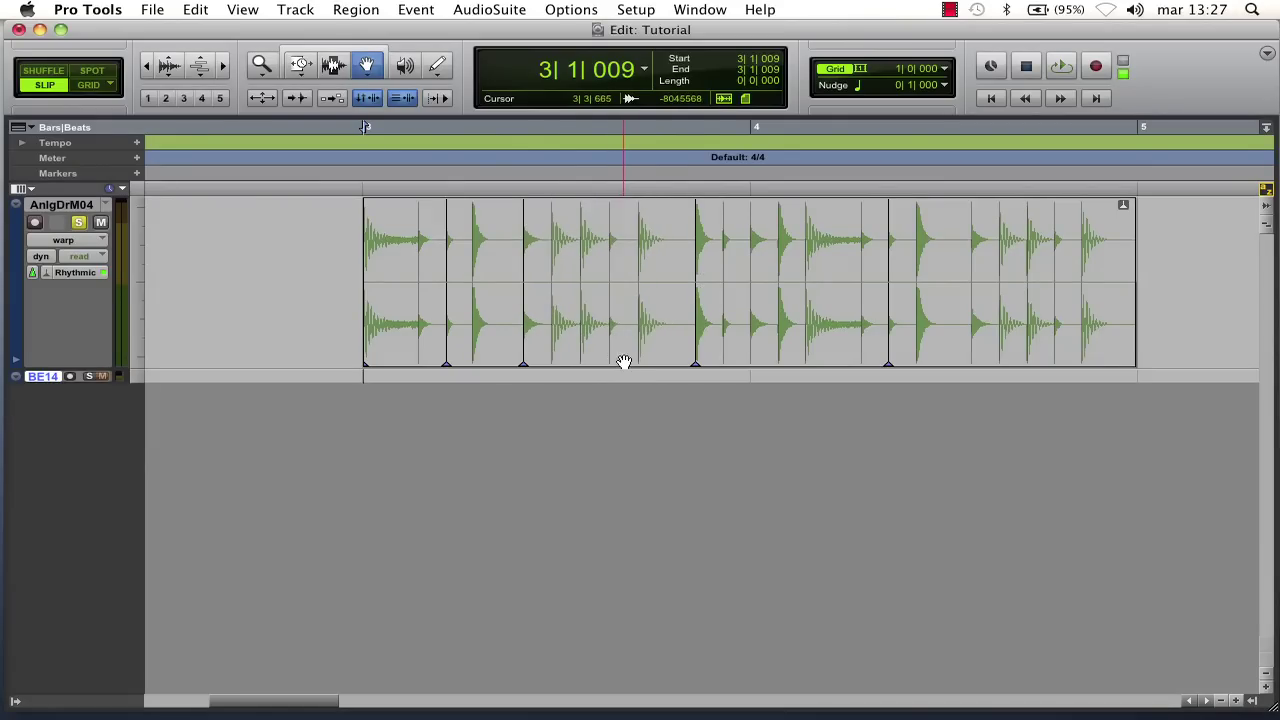
alt+click(523, 358)
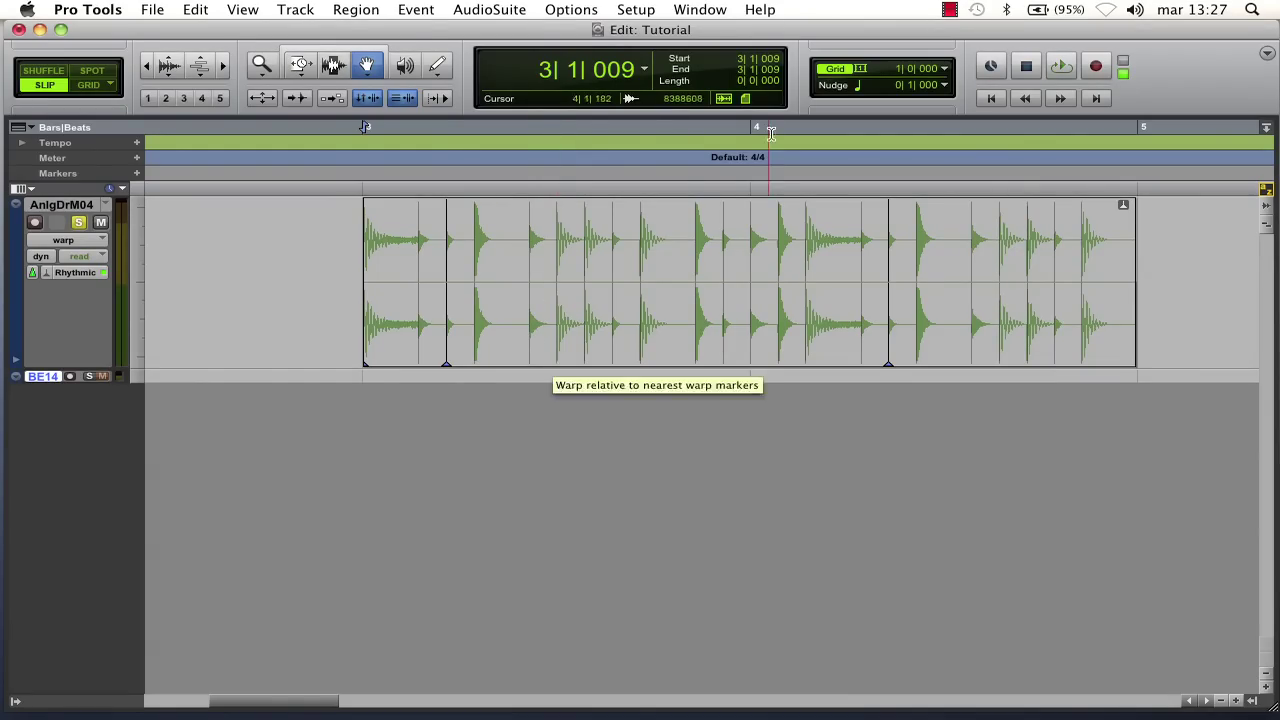
Add a warp marker to the drum region's seventh hit and warp the fifth hit earlier to about 3|2|585.
click(582, 354)
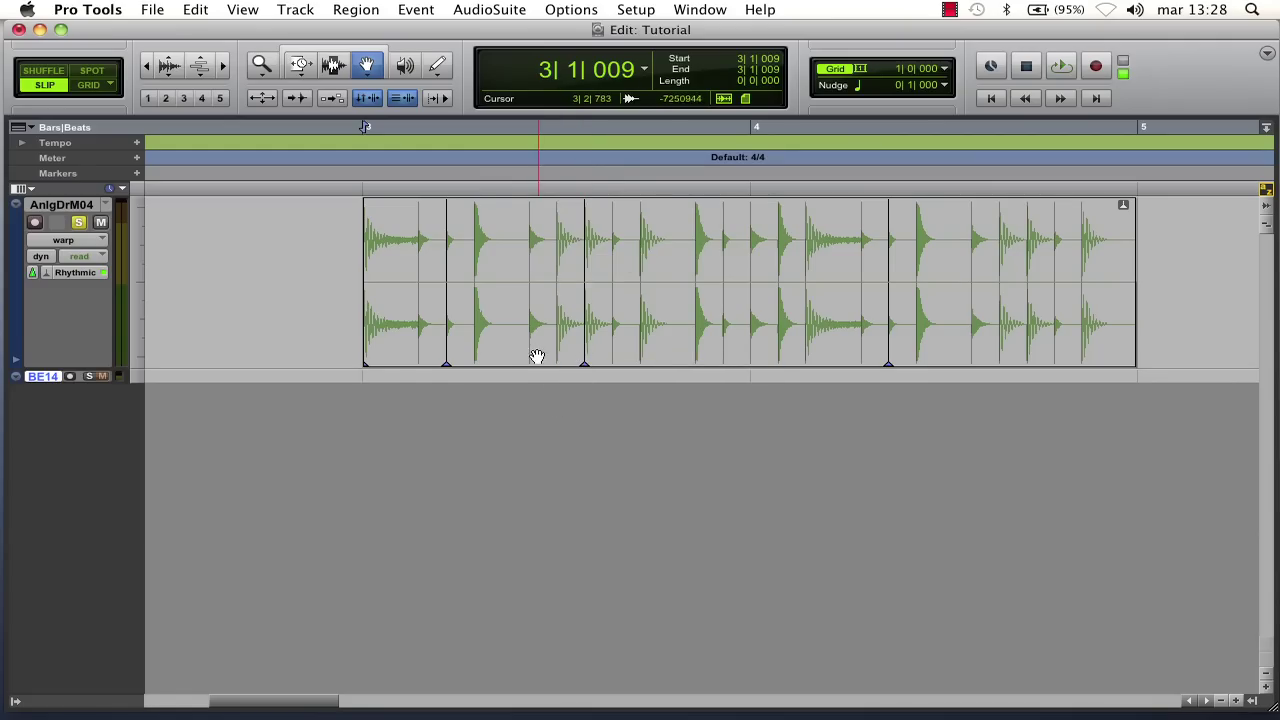
click(539, 349)
drag(539, 349, 518, 352)
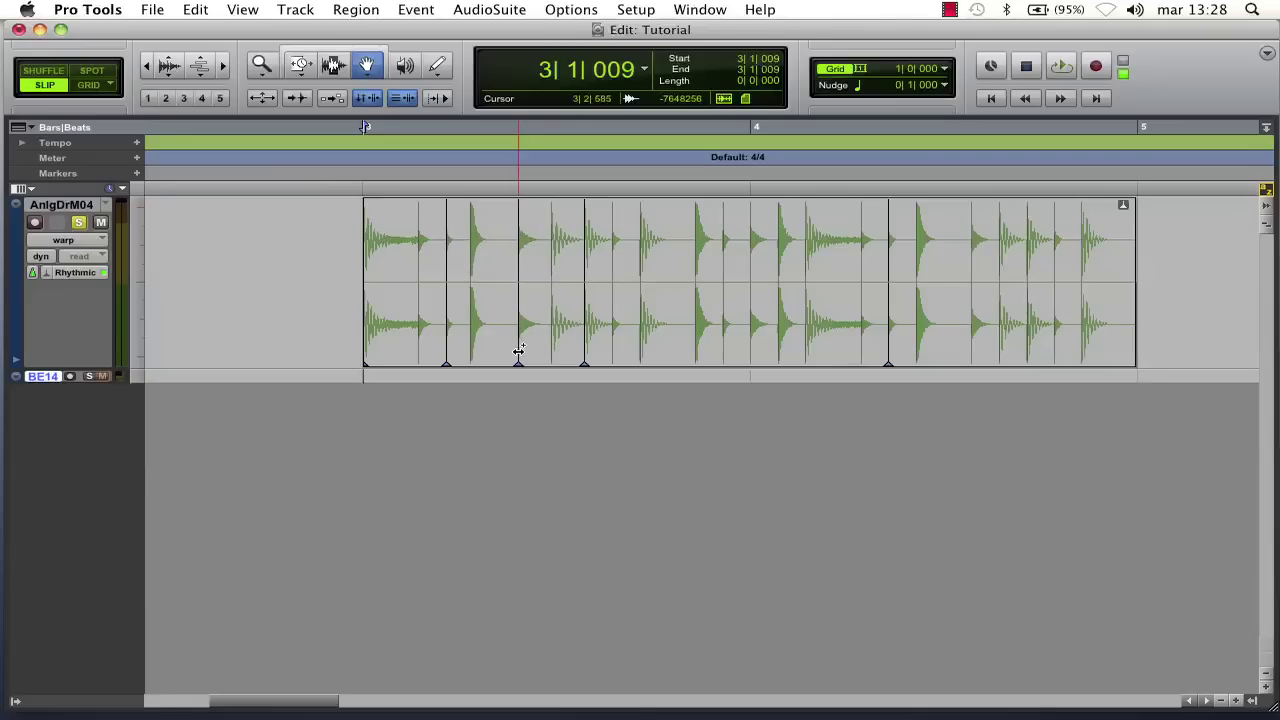
Switch to Grid edit mode and warp the drum region's seventh hit later to the start of bar 4.
click(89, 88)
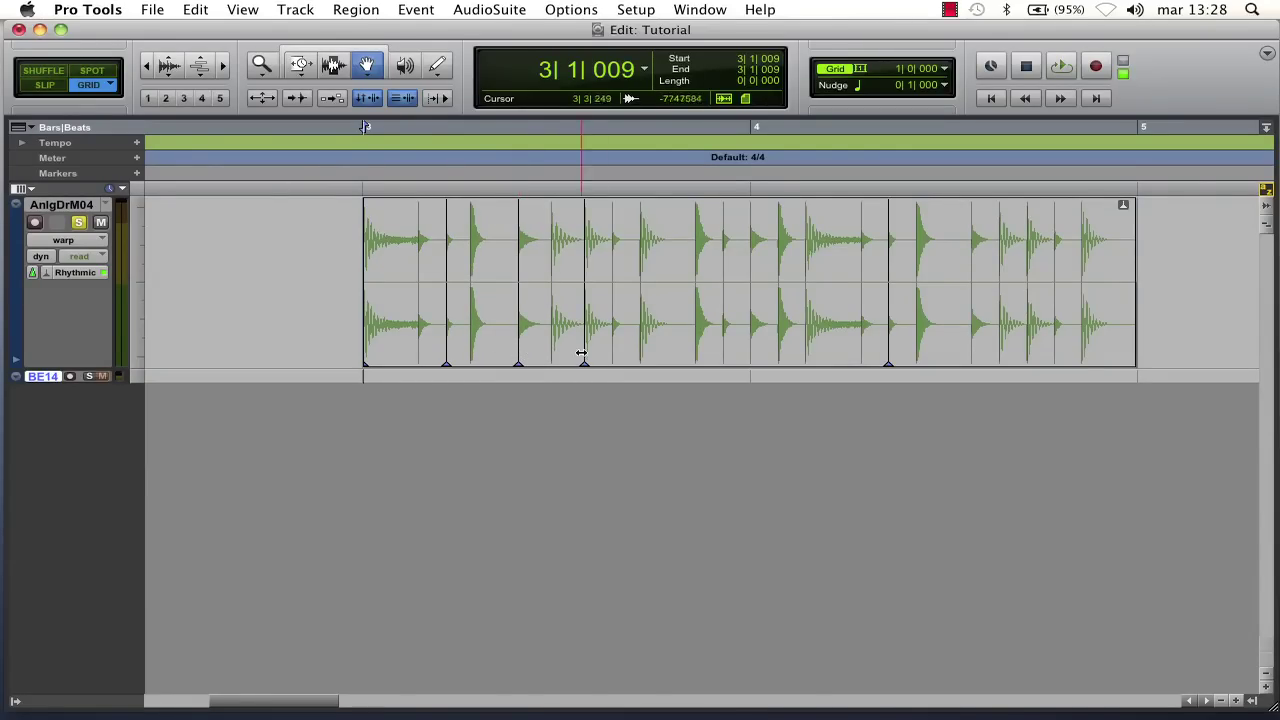
drag(582, 353, 598, 350)
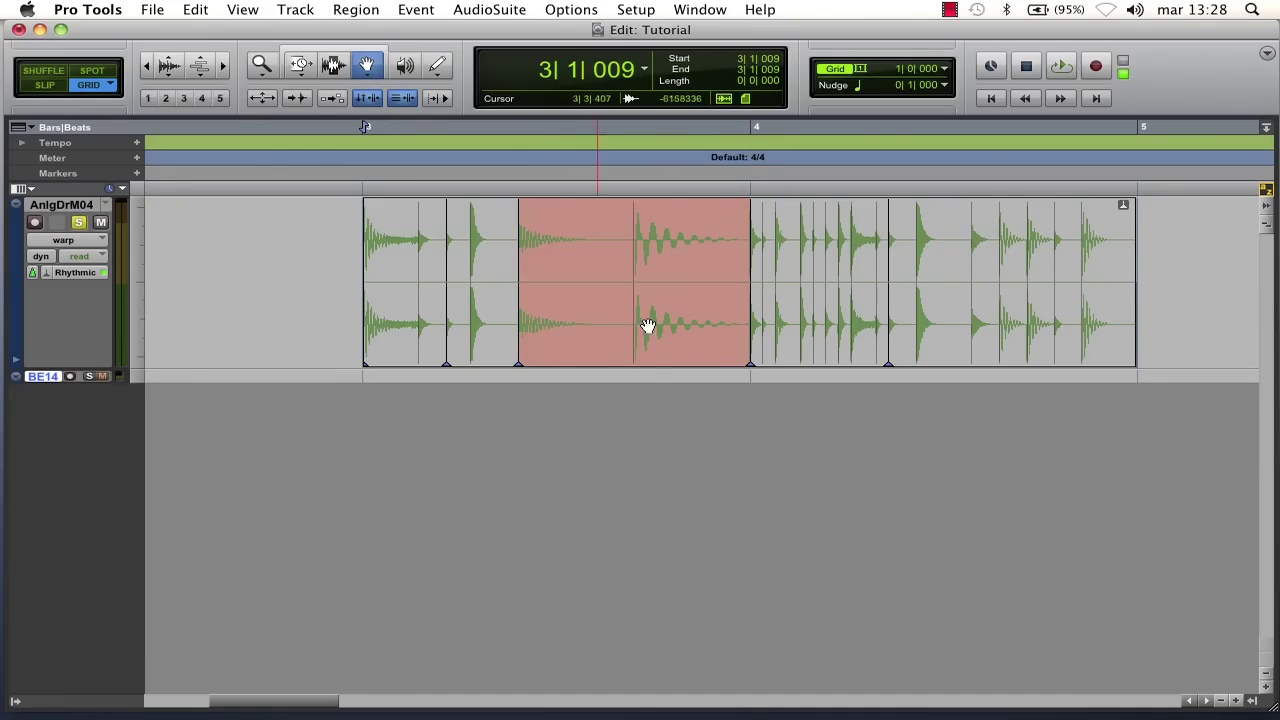
Set the grid to 1/16 note, warp the seventh hit back between beats 3|3 and 3|4, and snap the hit just before bar 4 to the grid.
click(938, 72)
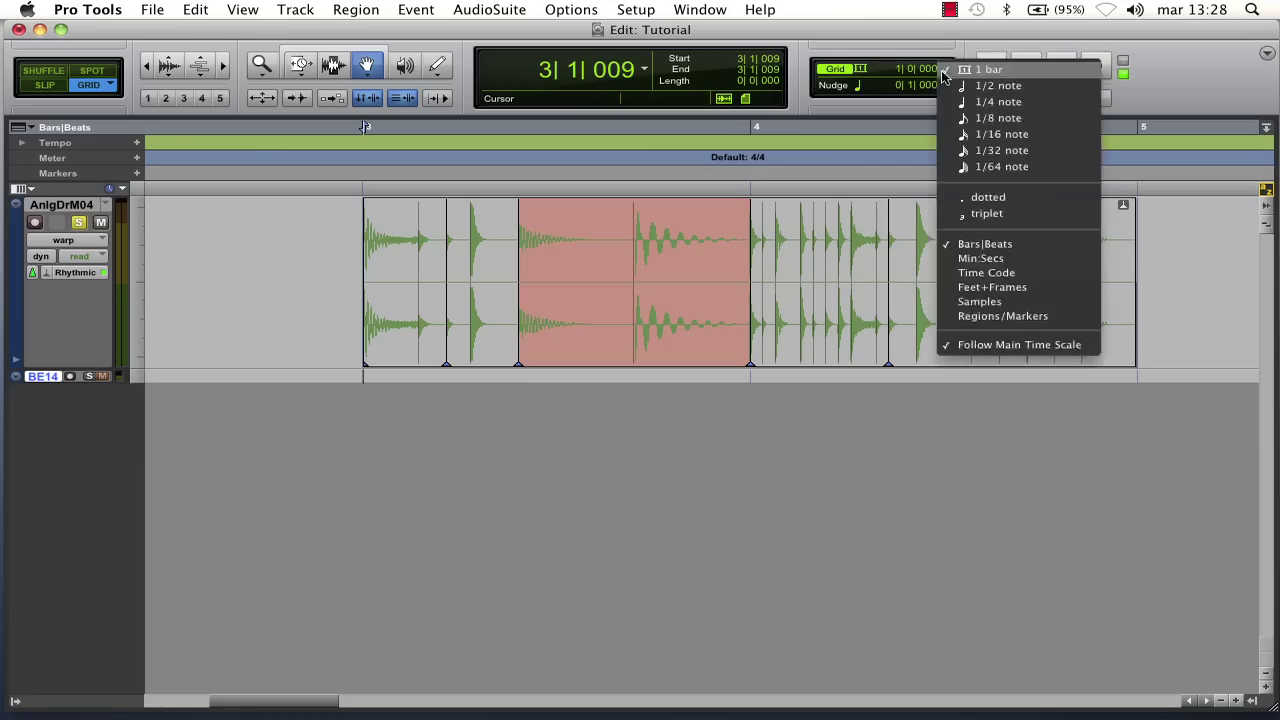
click(997, 137)
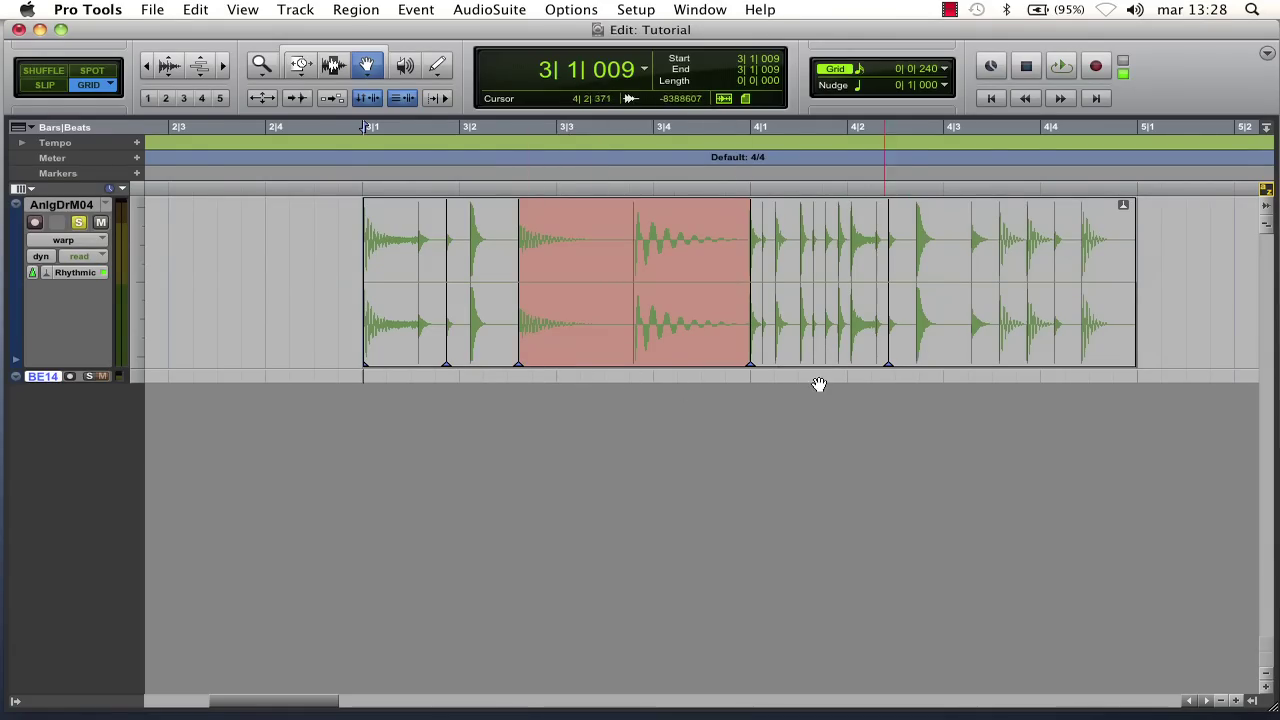
mouse_move(743, 364)
mouse_down()
mouse_move(555, 364)
mouse_move(757, 357)
mouse_move(604, 363)
mouse_up()
mouse_move(746, 366)
mouse_down()
mouse_move(789, 349)
mouse_move(748, 366)
mouse_move(743, 351)
mouse_move(765, 348)
mouse_move(657, 363)
mouse_move(744, 357)
mouse_move(724, 362)
mouse_up()
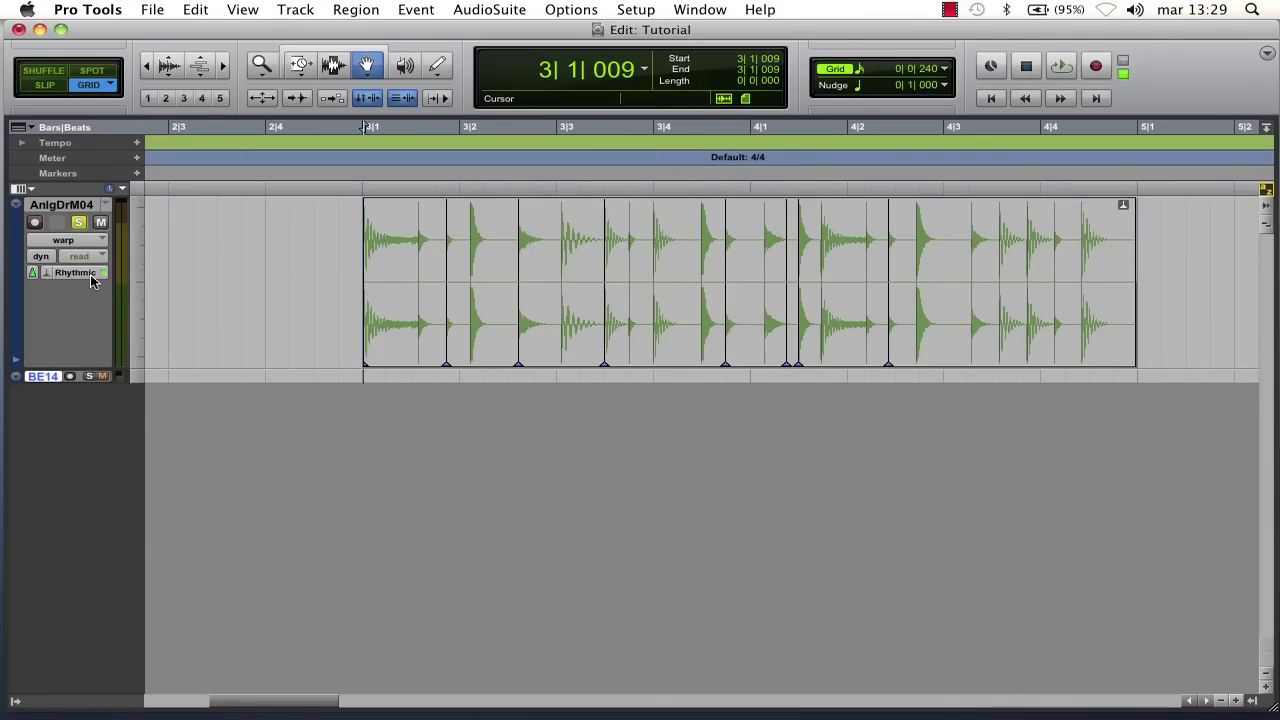
Switch the drum track's Elastic Audio to Rendered Processing and back to Real-Time Processing.
click(47, 271)
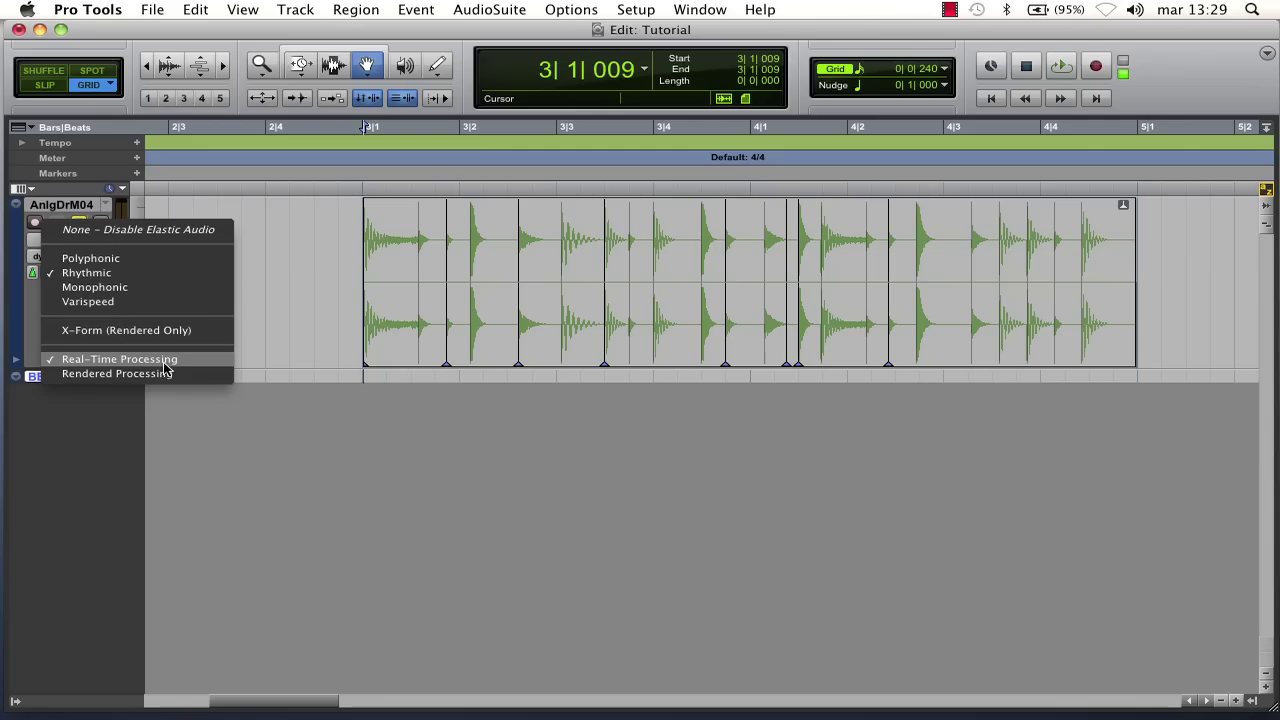
click(112, 376)
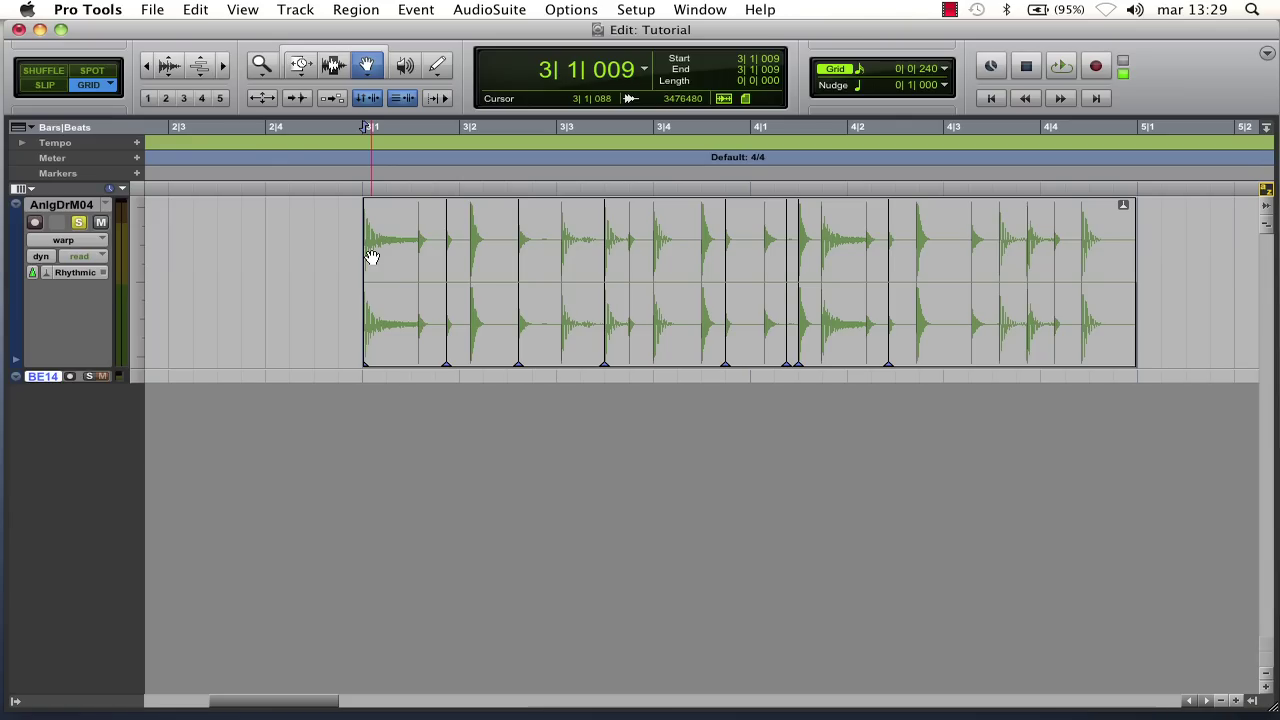
click(48, 273)
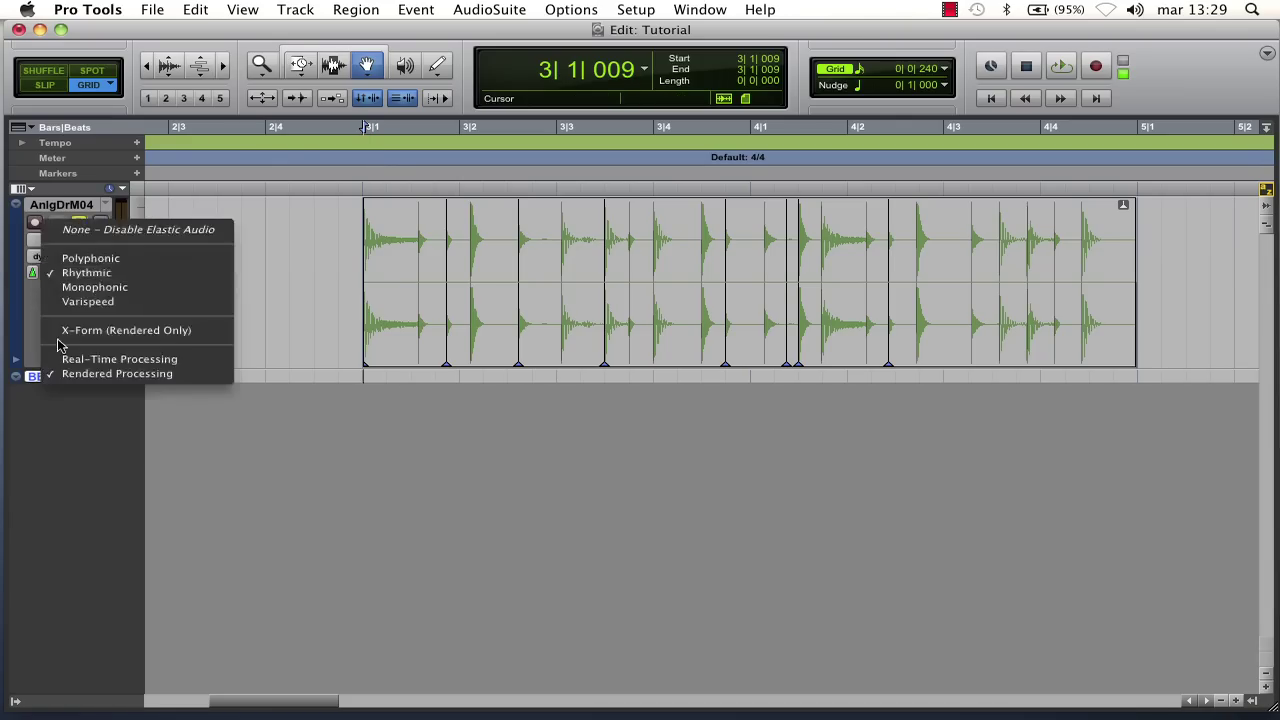
click(172, 375)
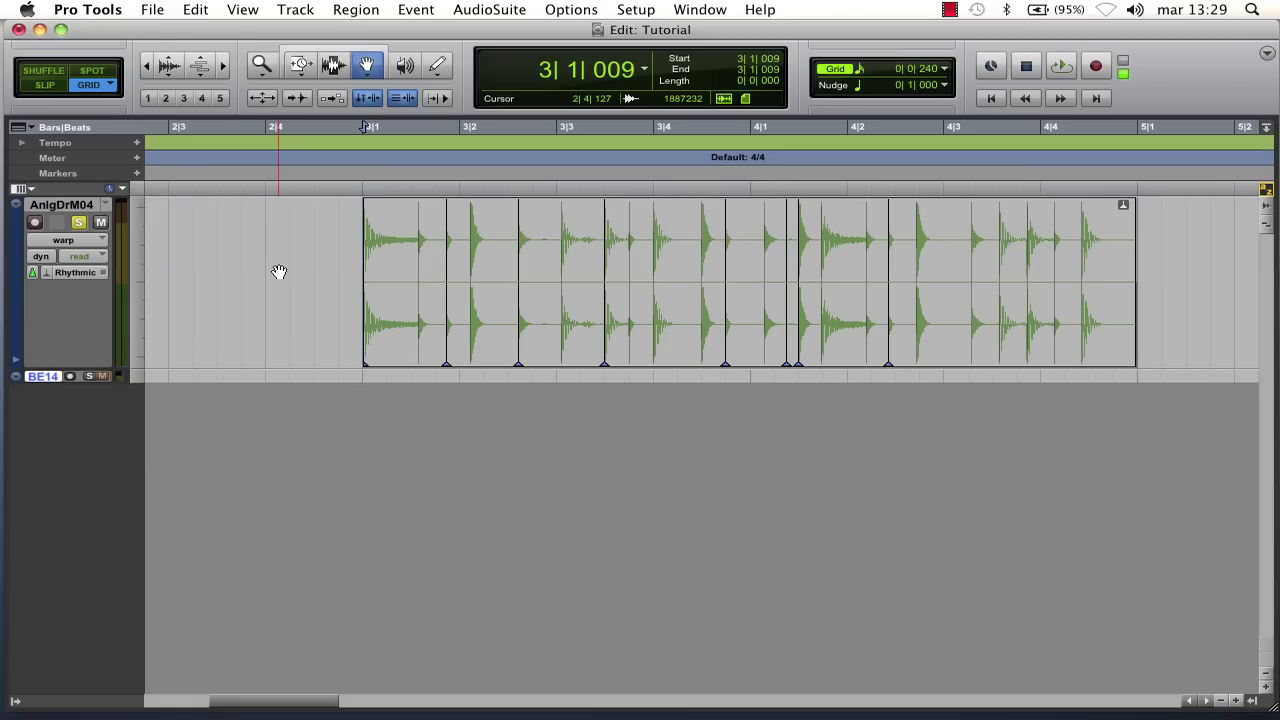
click(51, 277)
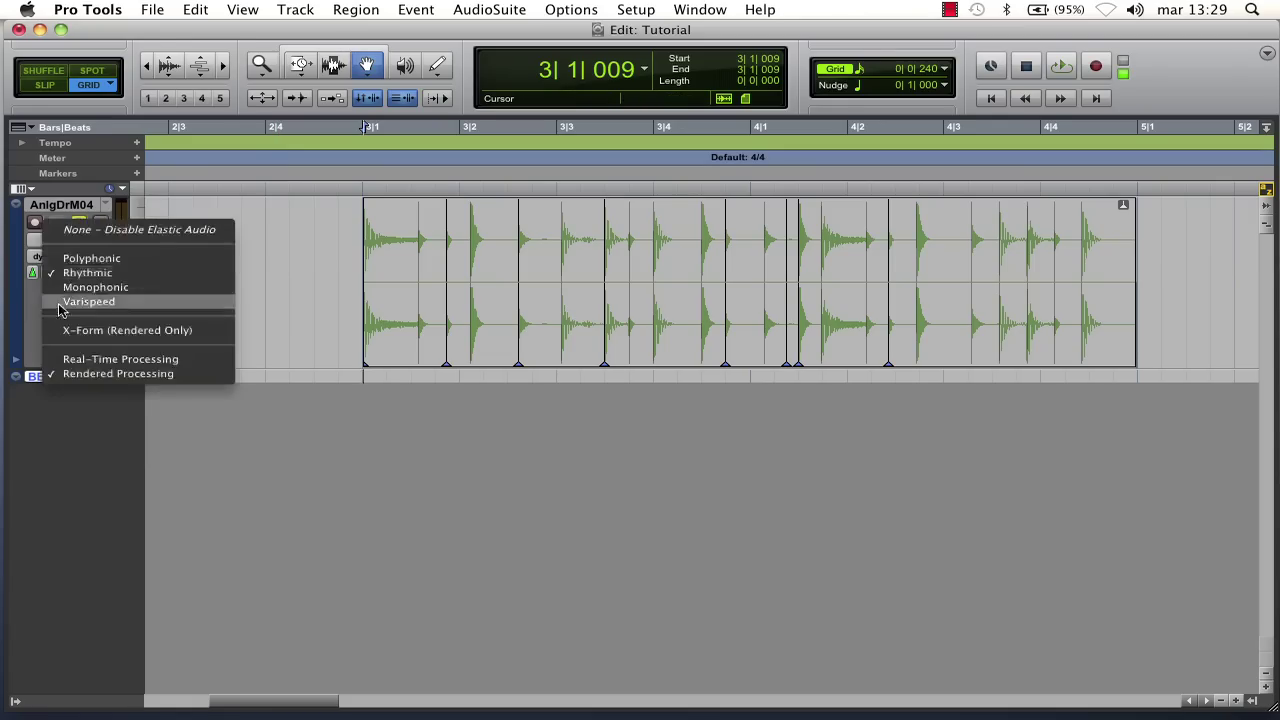
click(134, 366)
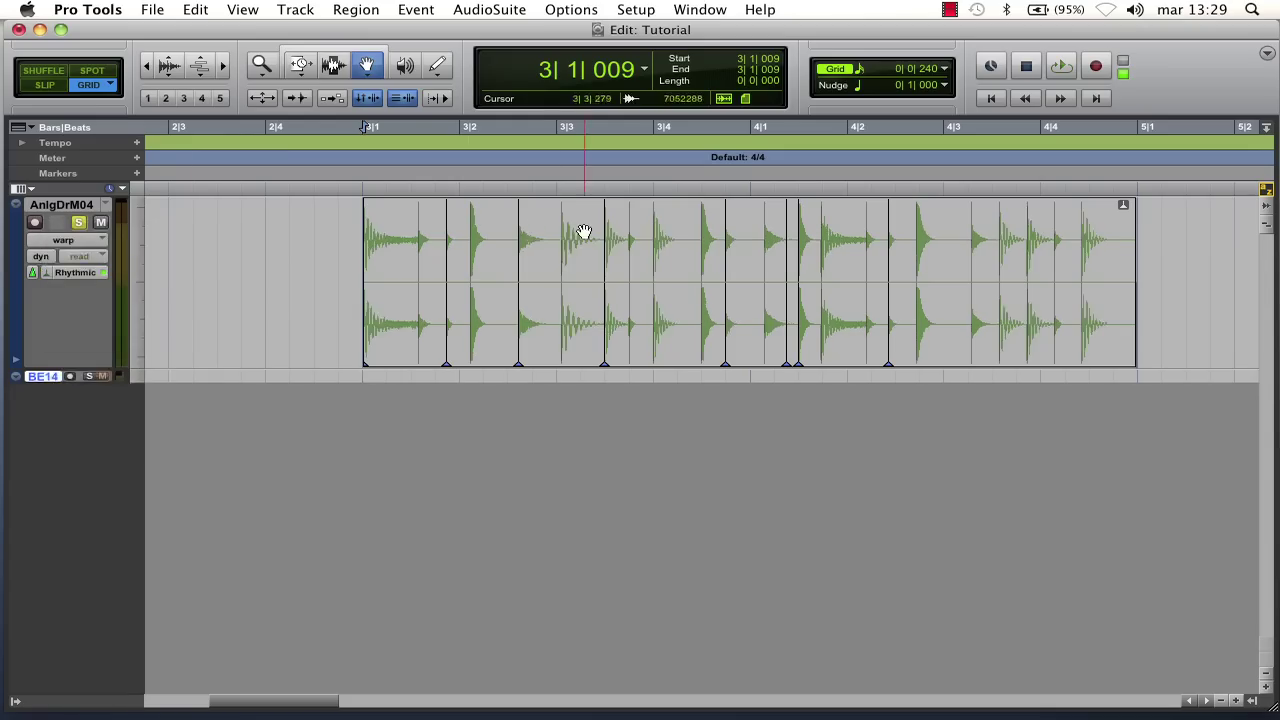
Enable Elastic Audio on new tracks in the Processing preferences, keeping Polyphonic as the default plug-in.
click(636, 9)
click(668, 291)
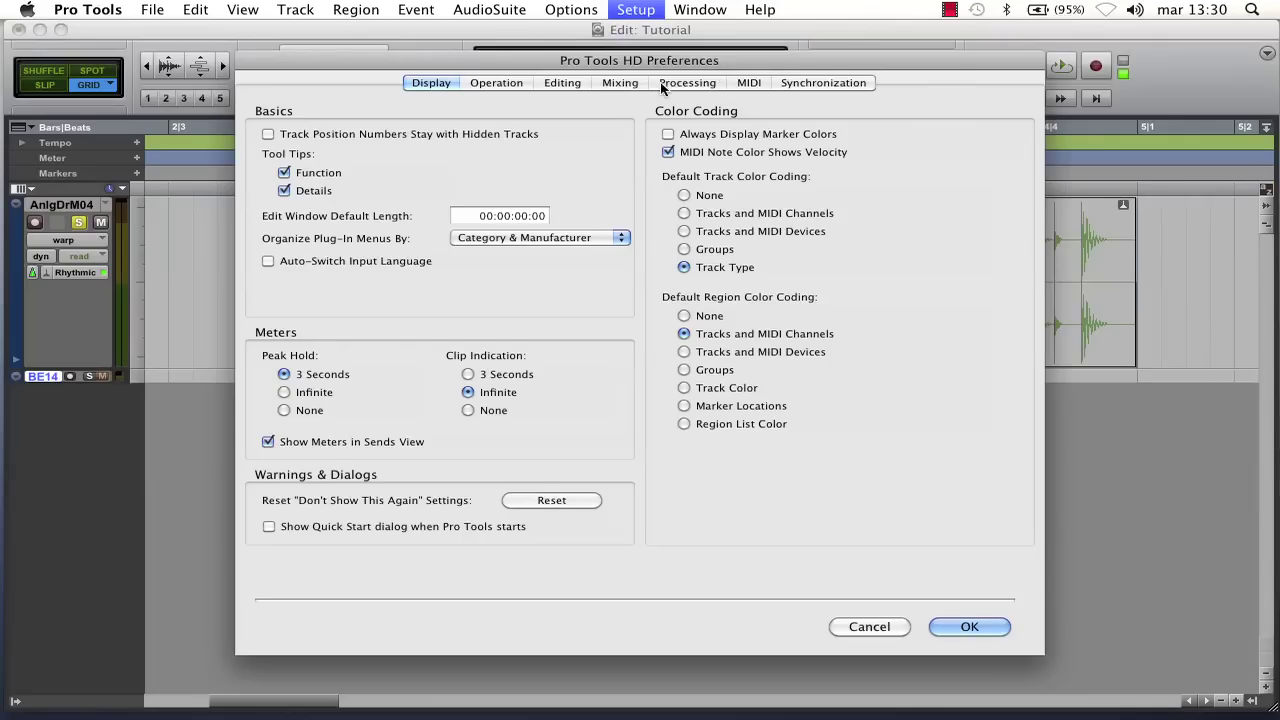
click(662, 84)
drag(751, 61, 672, 31)
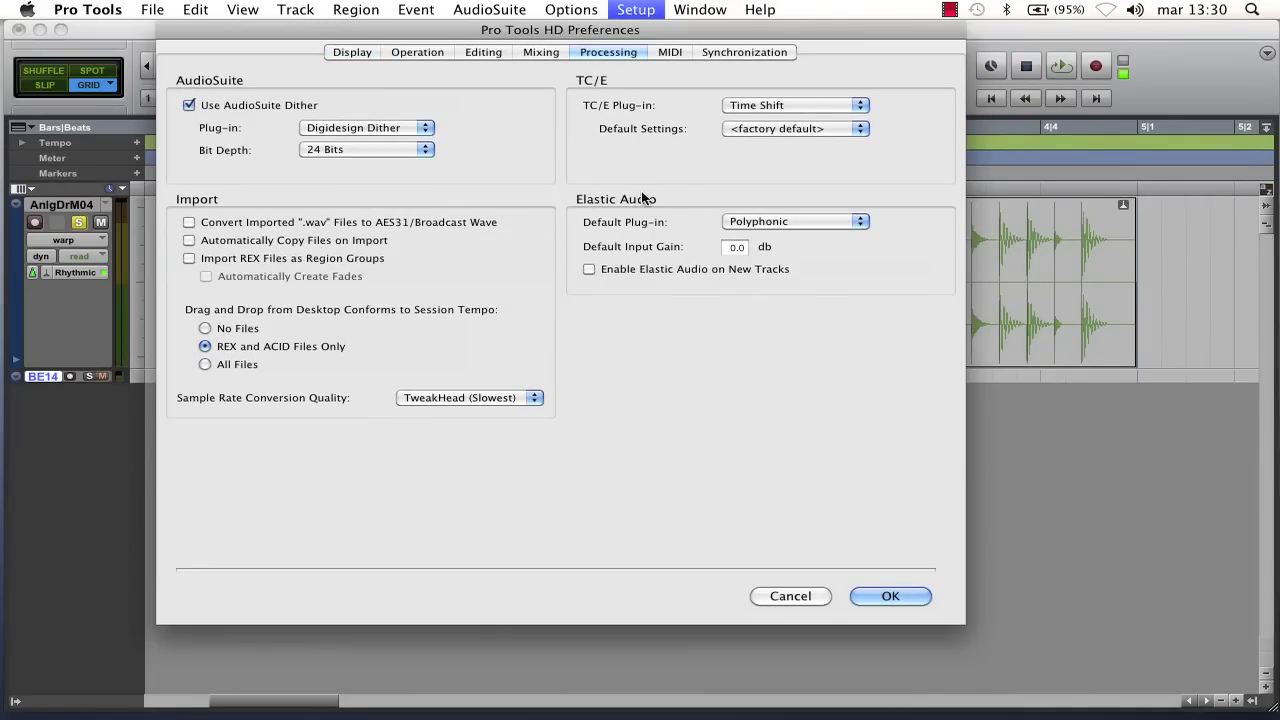
click(860, 221)
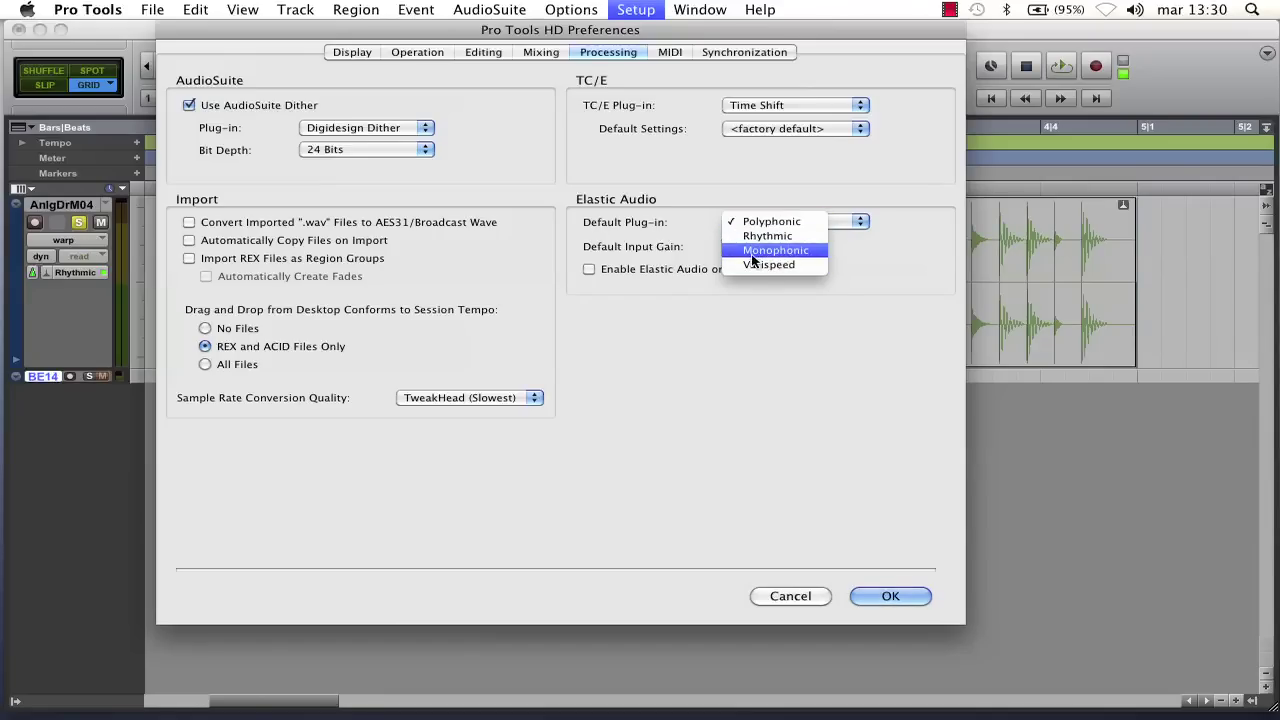
click(866, 256)
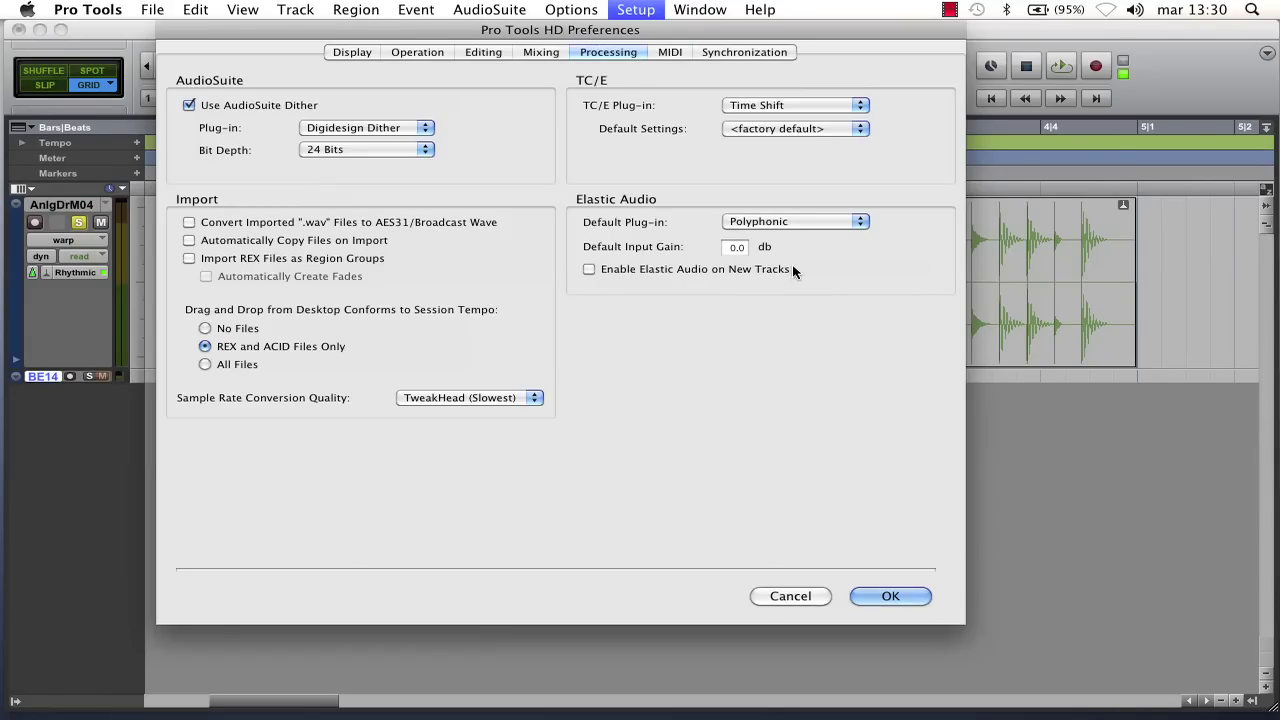
click(588, 270)
click(888, 597)
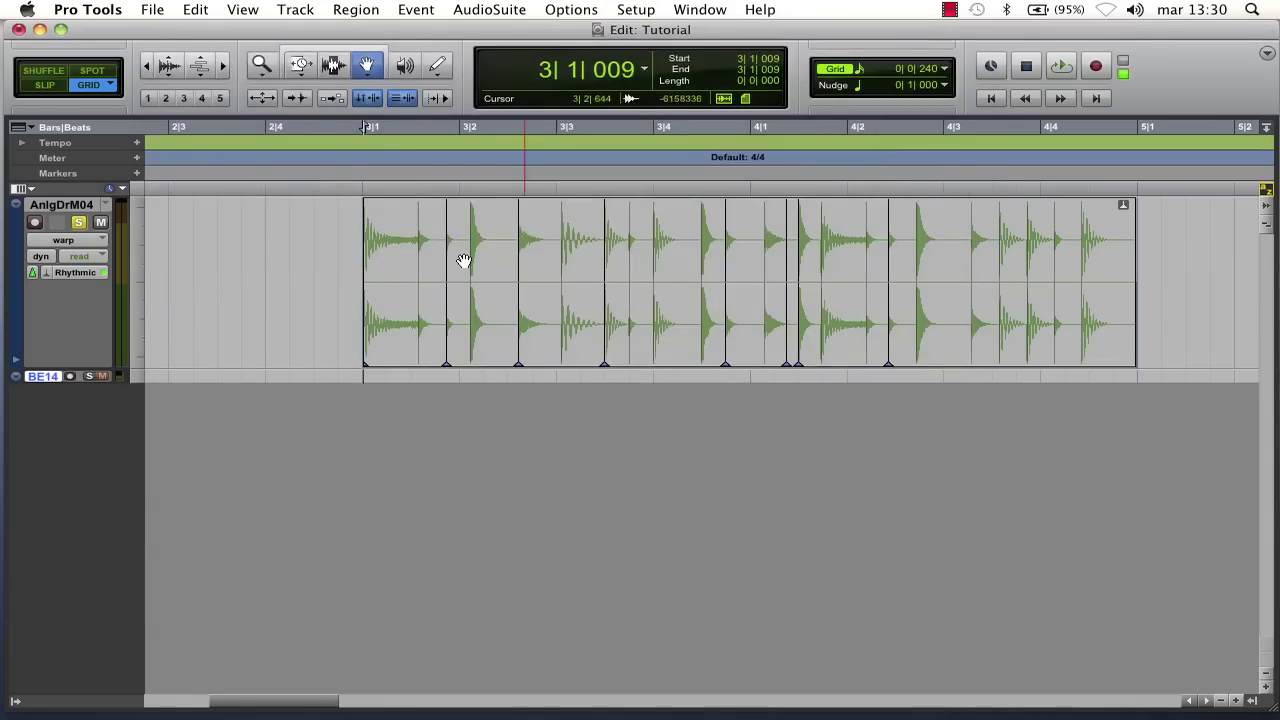
Create one new mono audio track in samples and set its height to large.
click(305, 9)
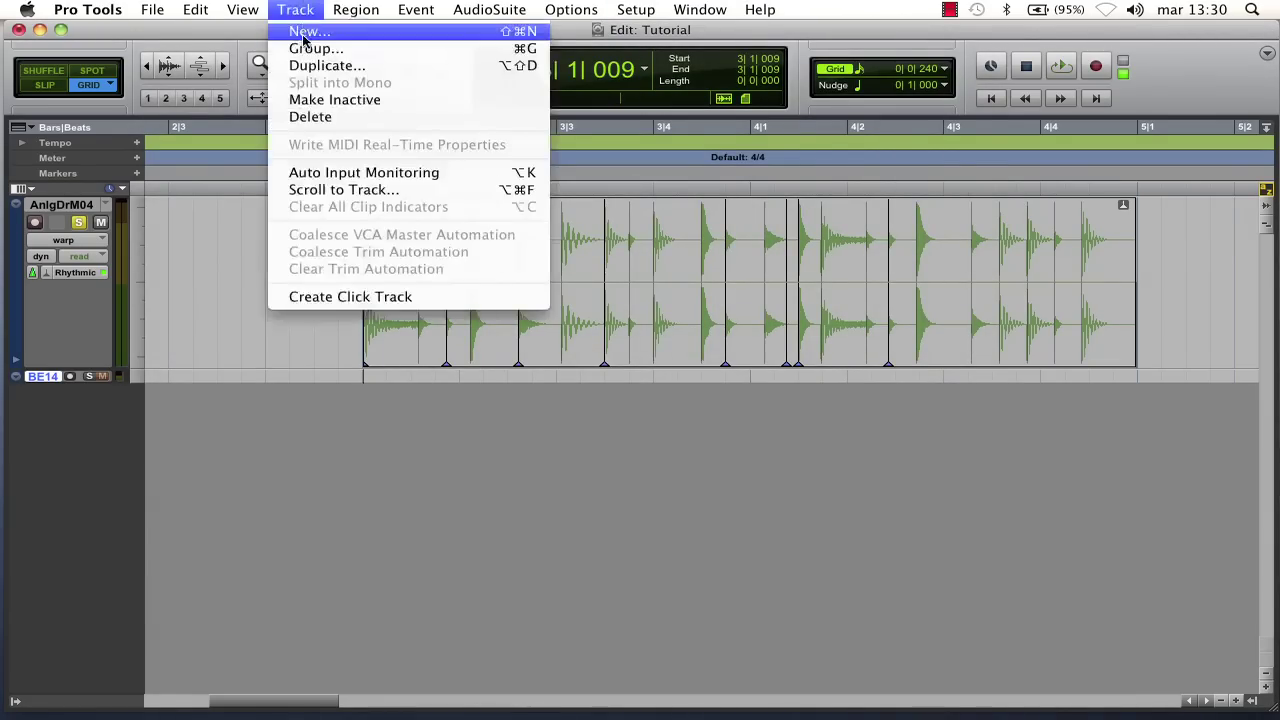
click(316, 33)
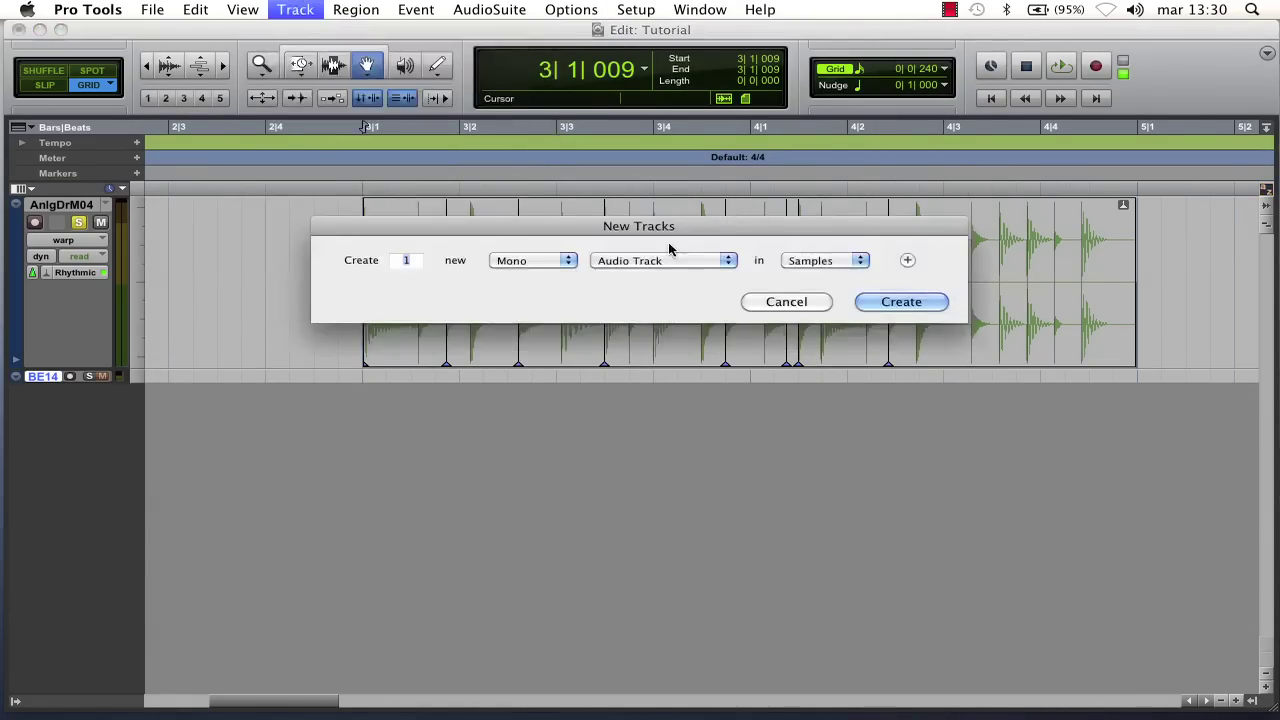
click(862, 304)
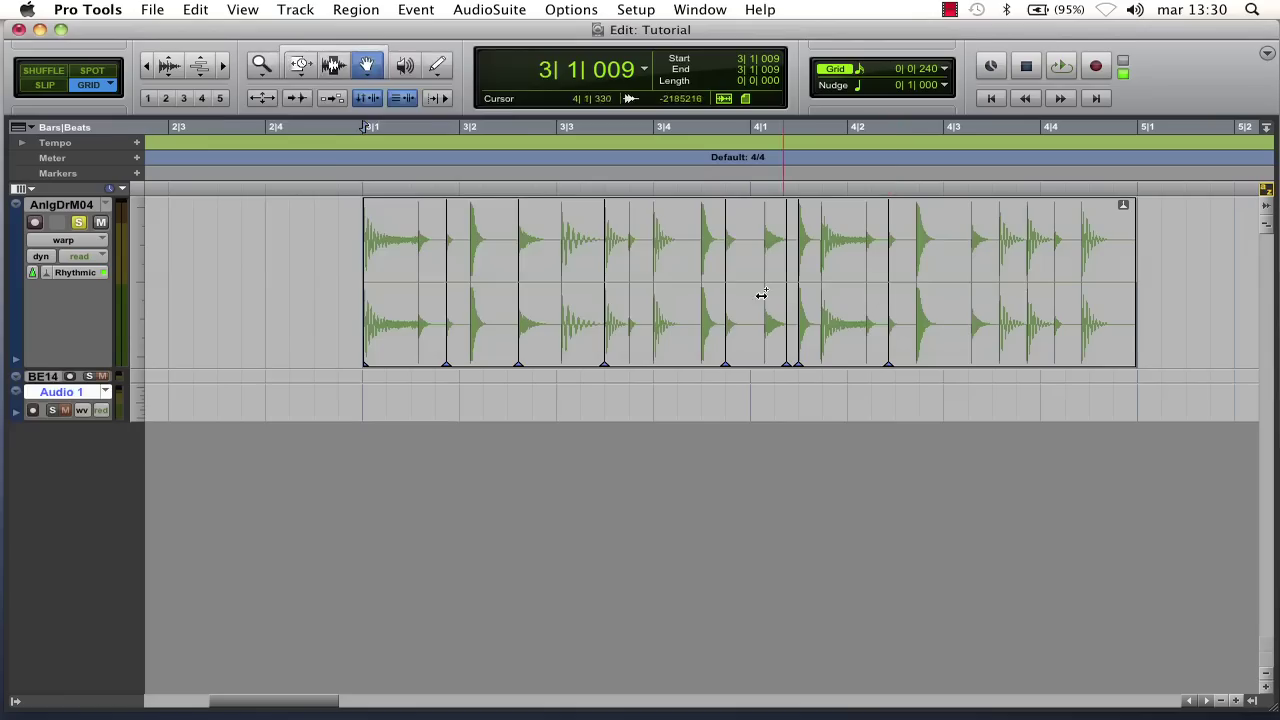
click(140, 412)
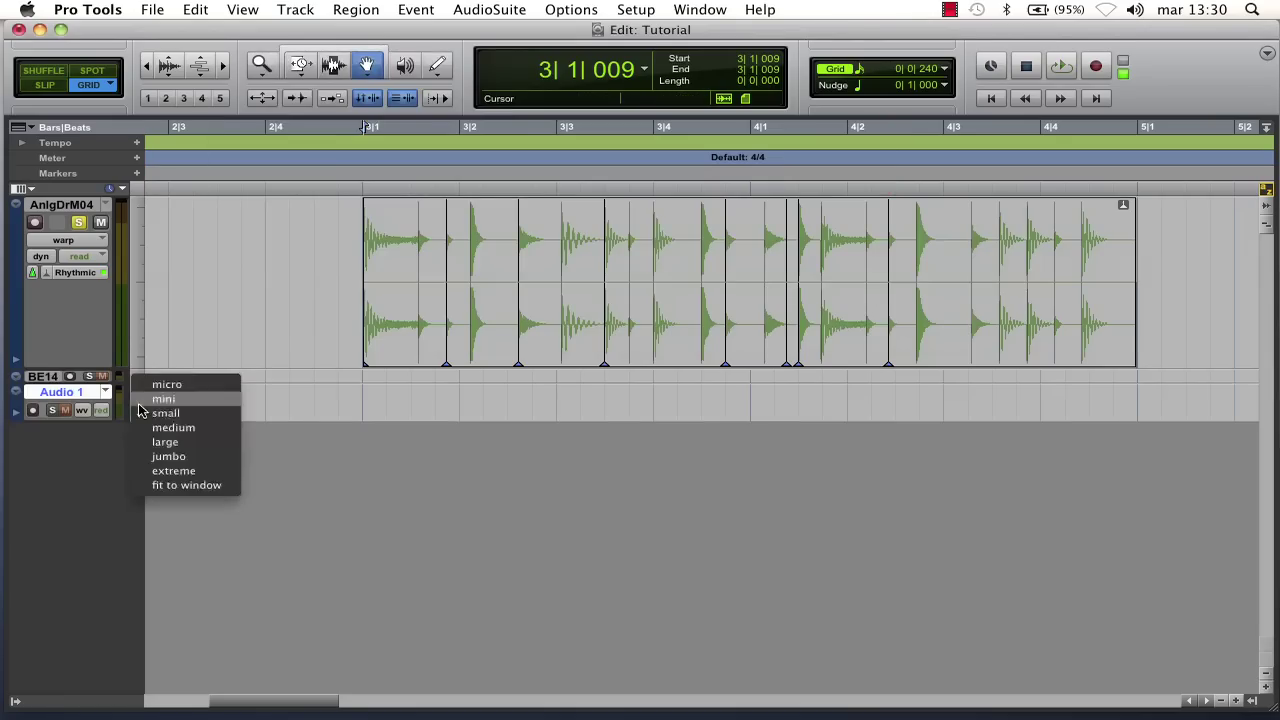
click(163, 443)
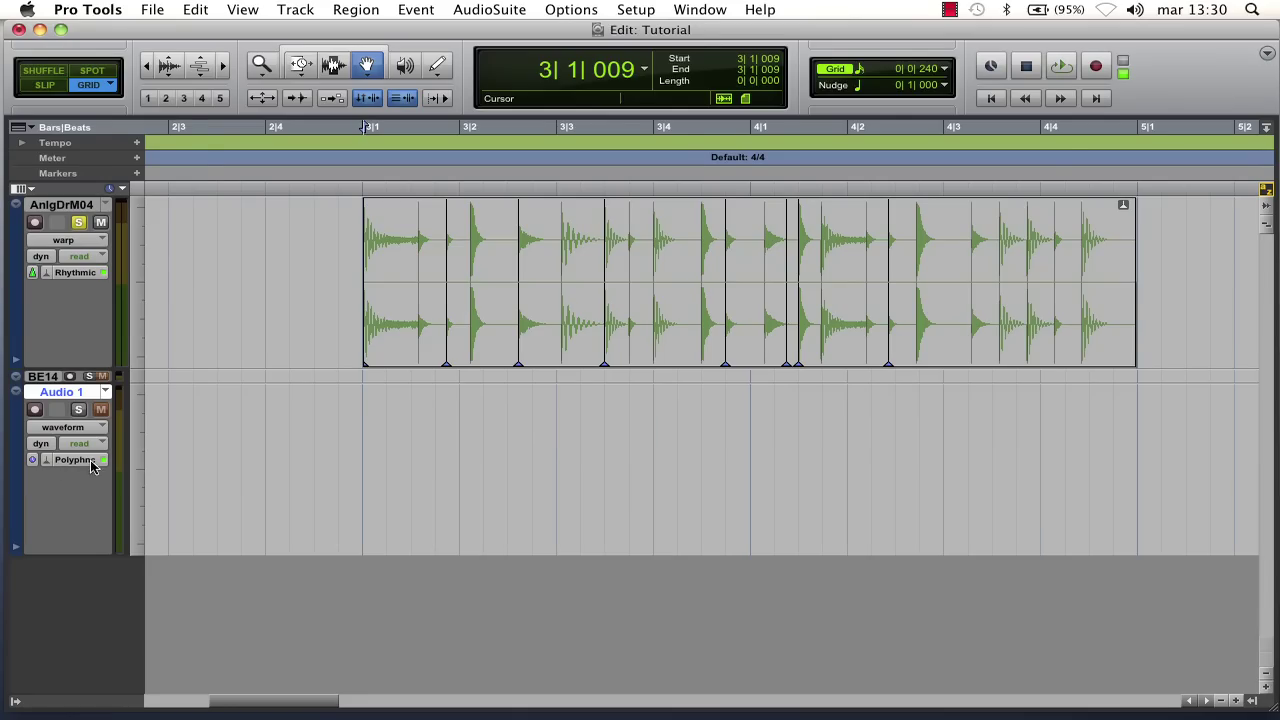
Disable Elastic Audio on new tracks in the Processing preferences.
click(640, 10)
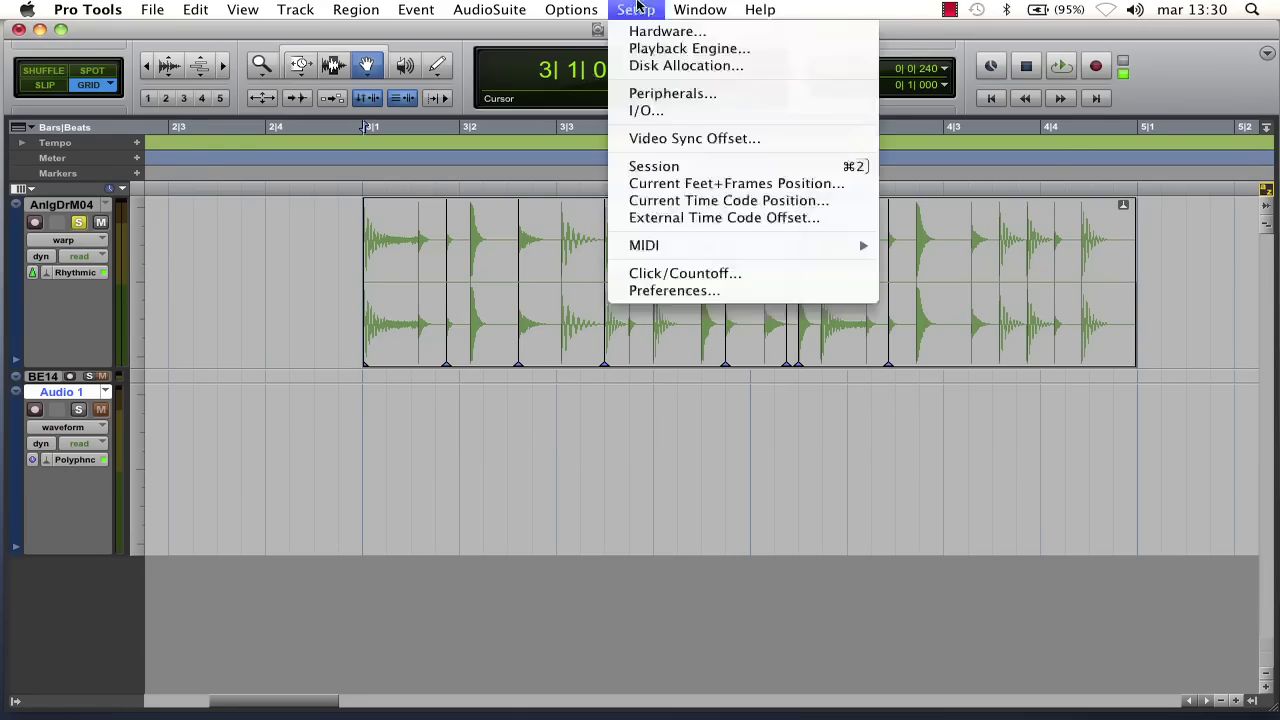
click(645, 292)
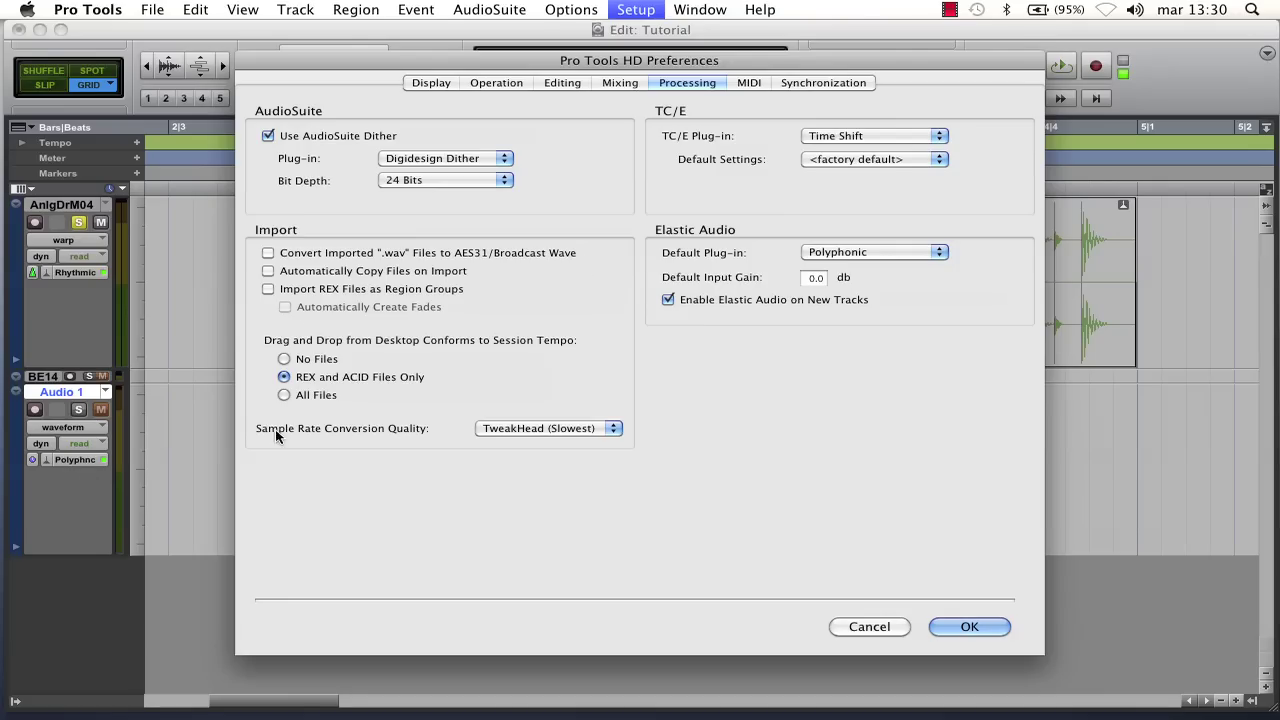
click(668, 299)
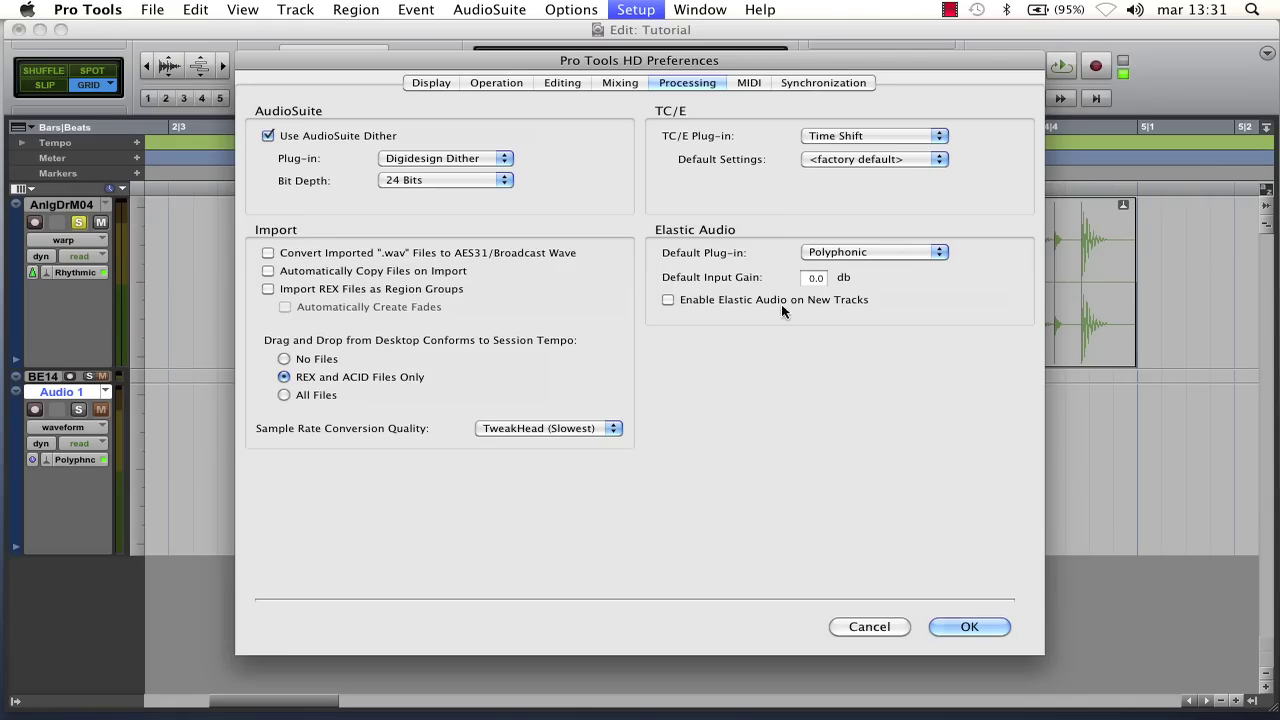
click(981, 626)
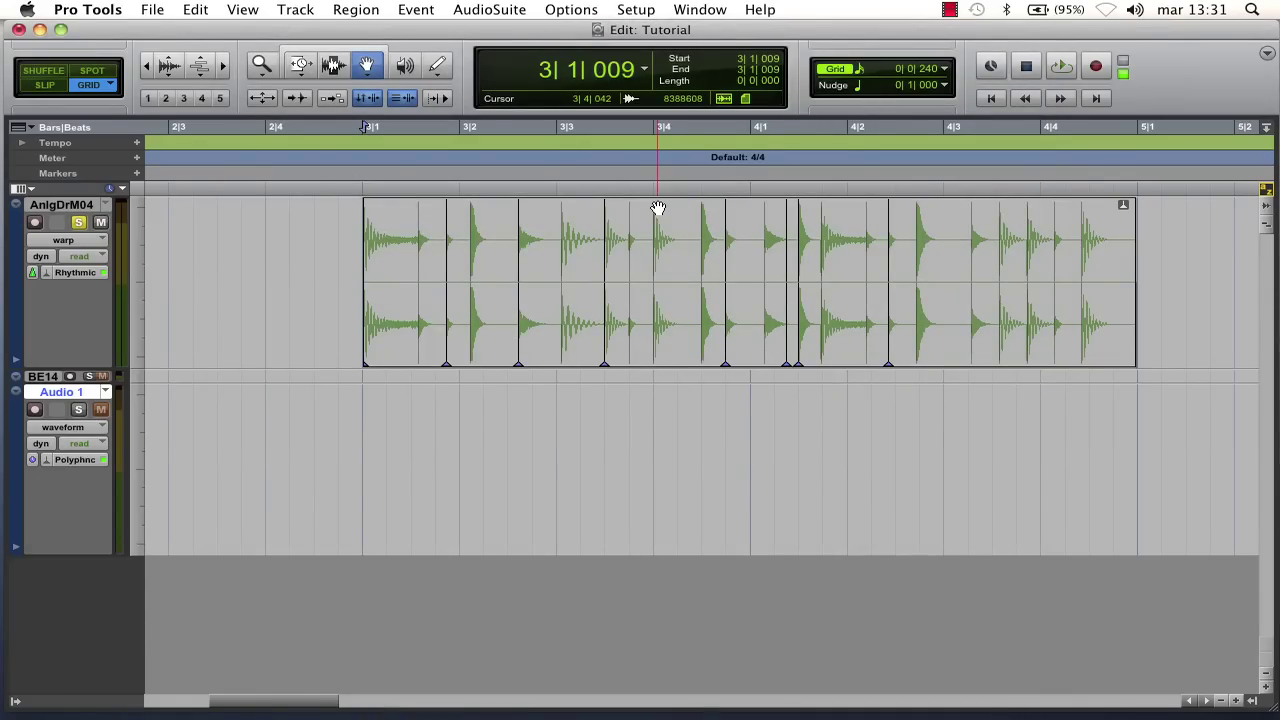